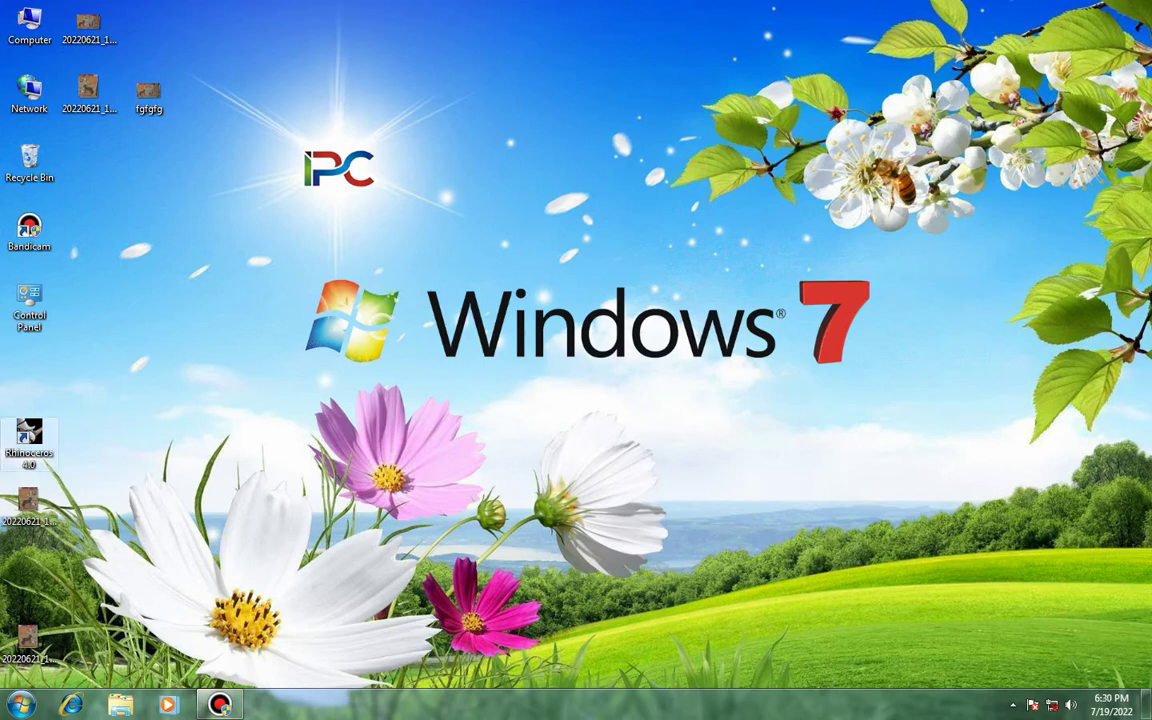
Step: Launch Rhinoceros 4.0, dismiss the startup template selection, and maximize the Top viewport
double_click(29, 437)
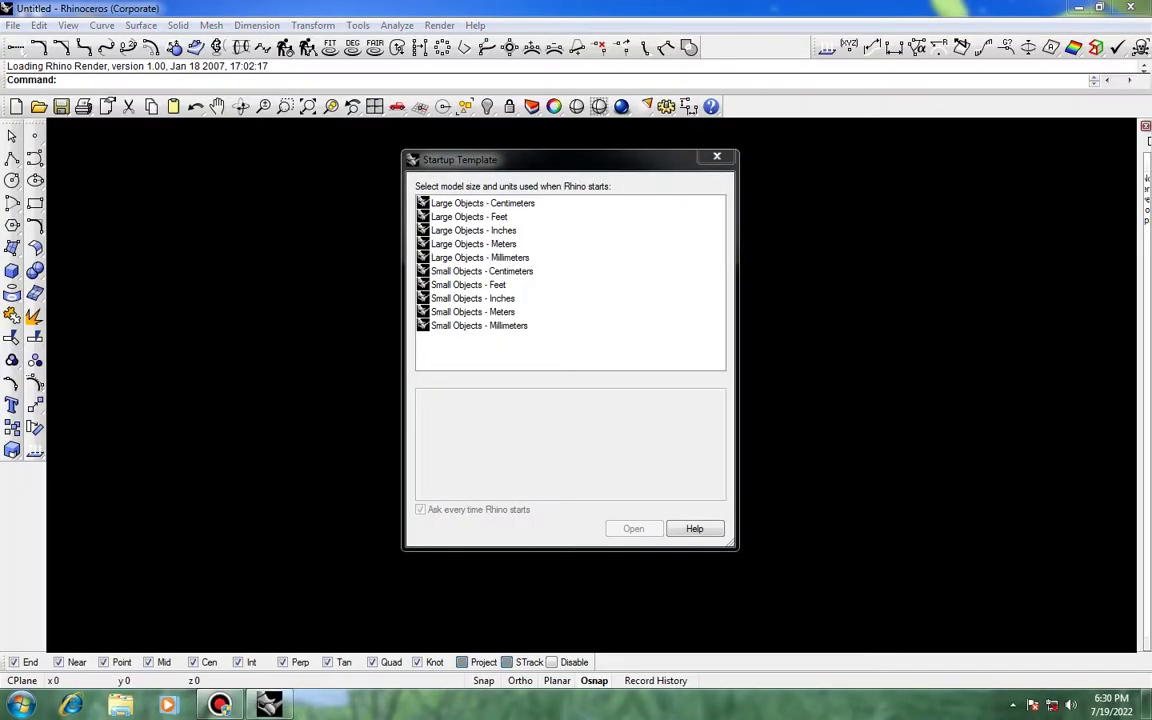
click(716, 155)
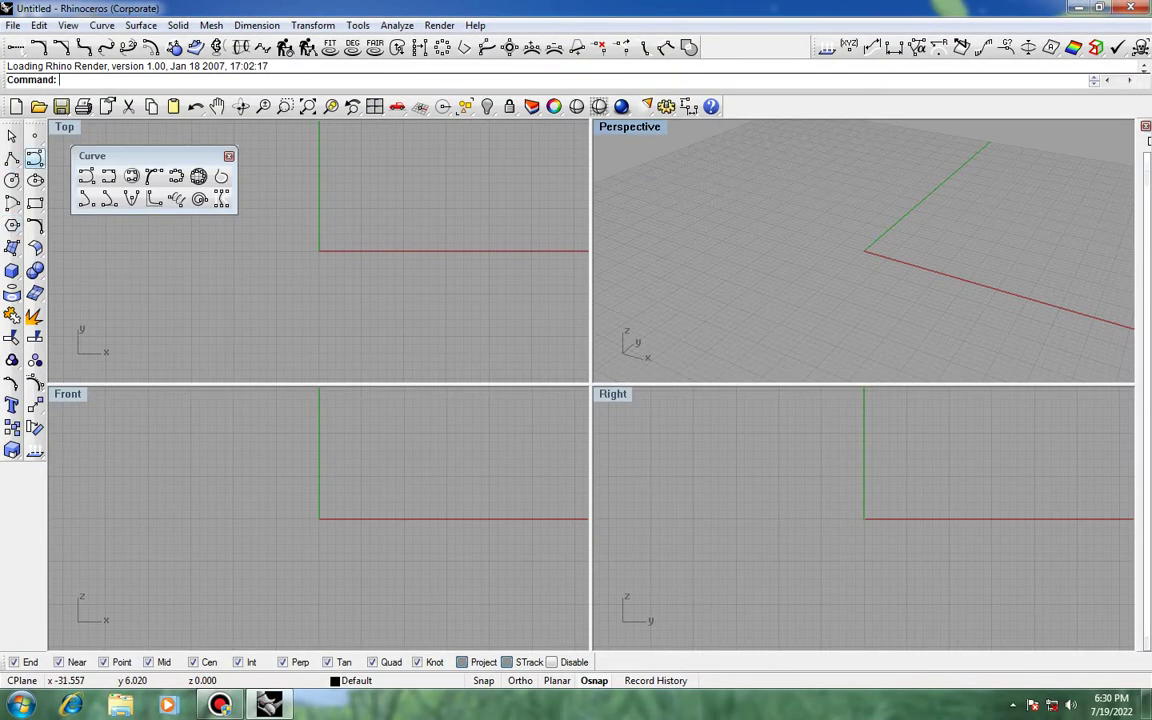
double_click(64, 127)
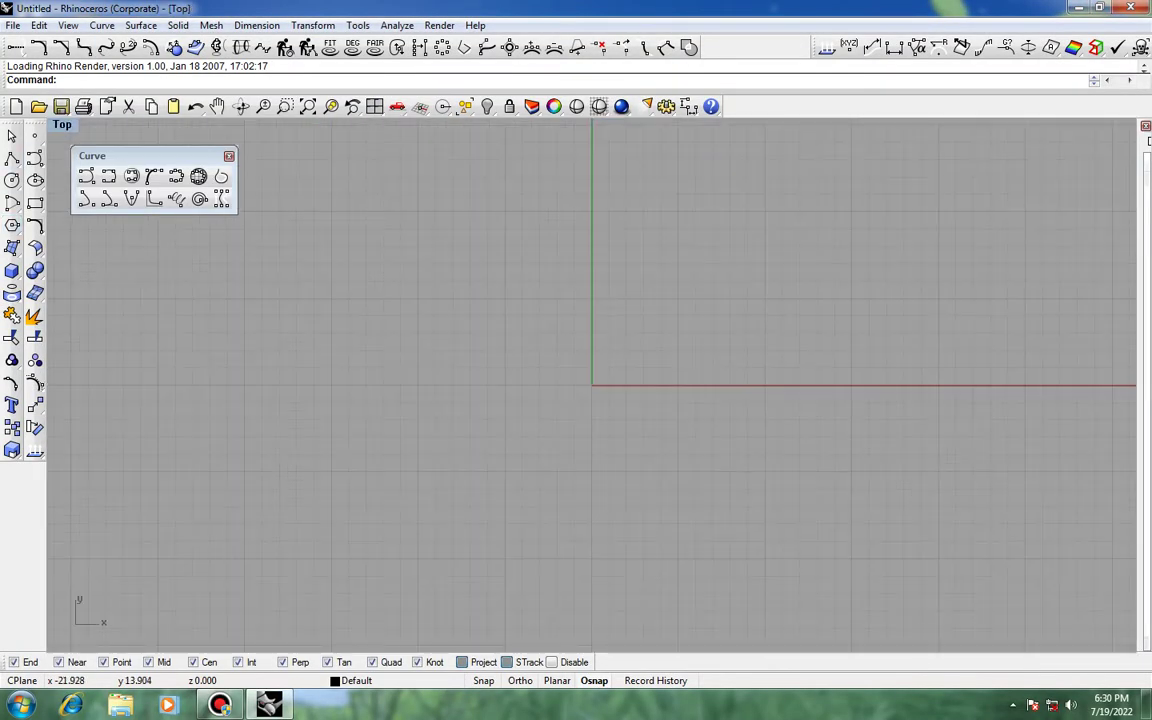
Step: Float the set of curve-drawing tools over the upper-left area of the Top viewport
click(229, 156)
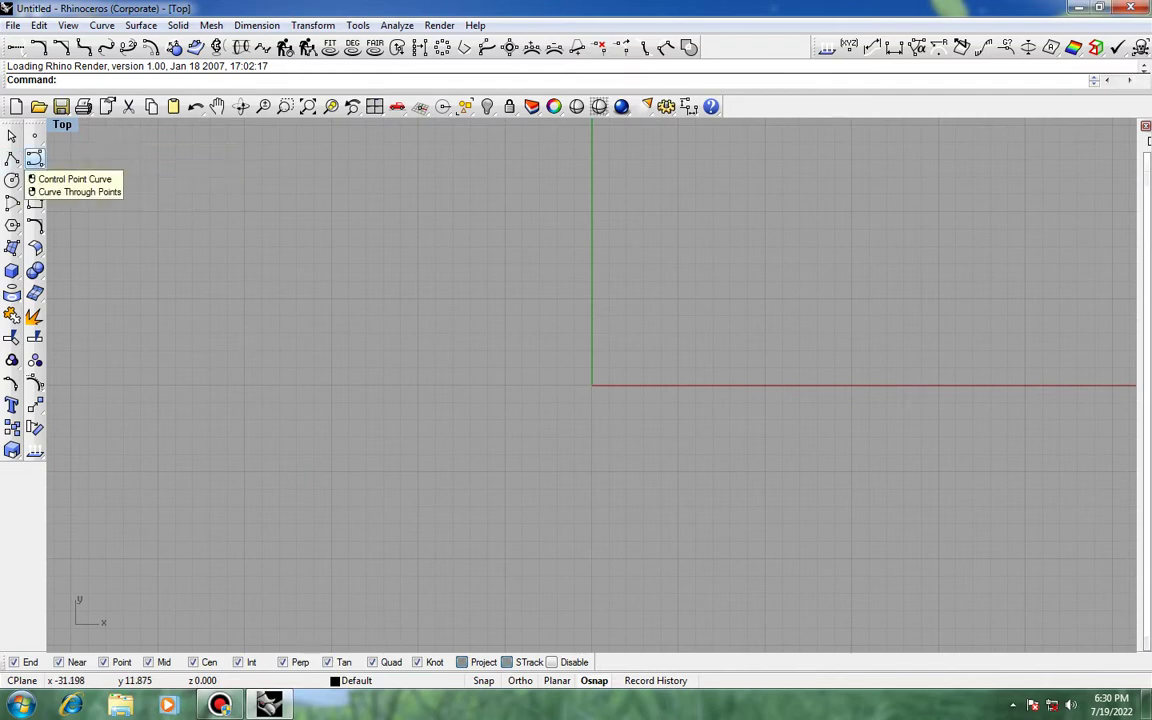
click(34, 158)
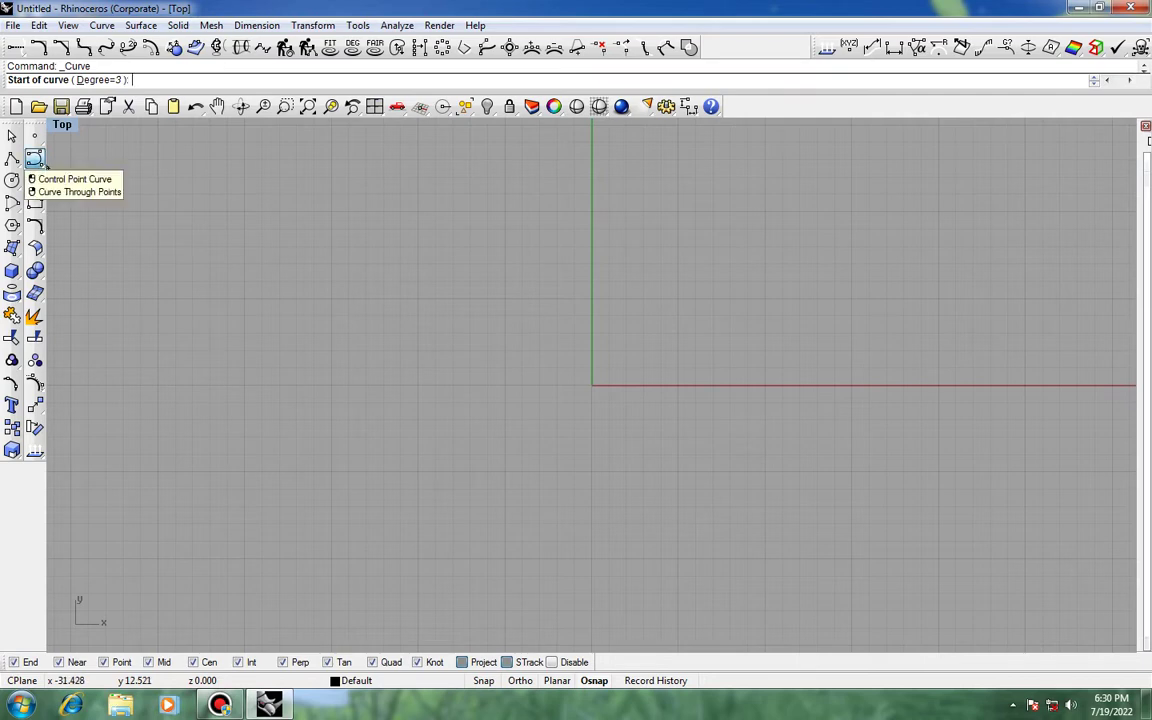
key(Escape)
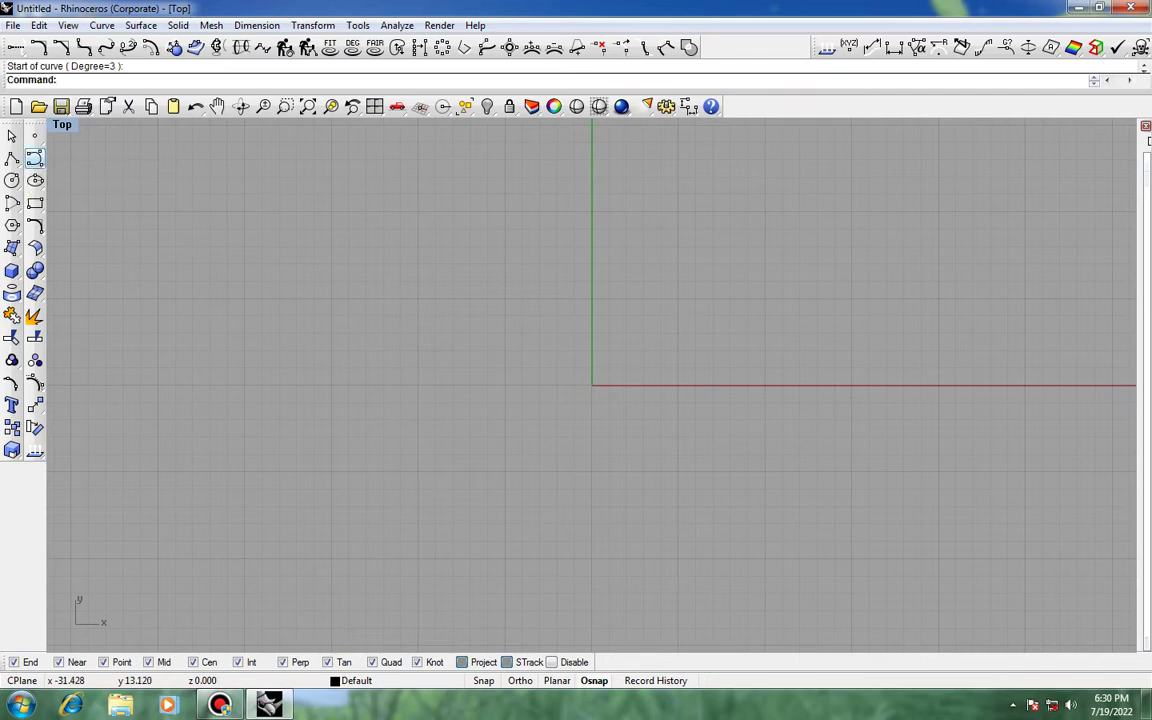
click(34, 158)
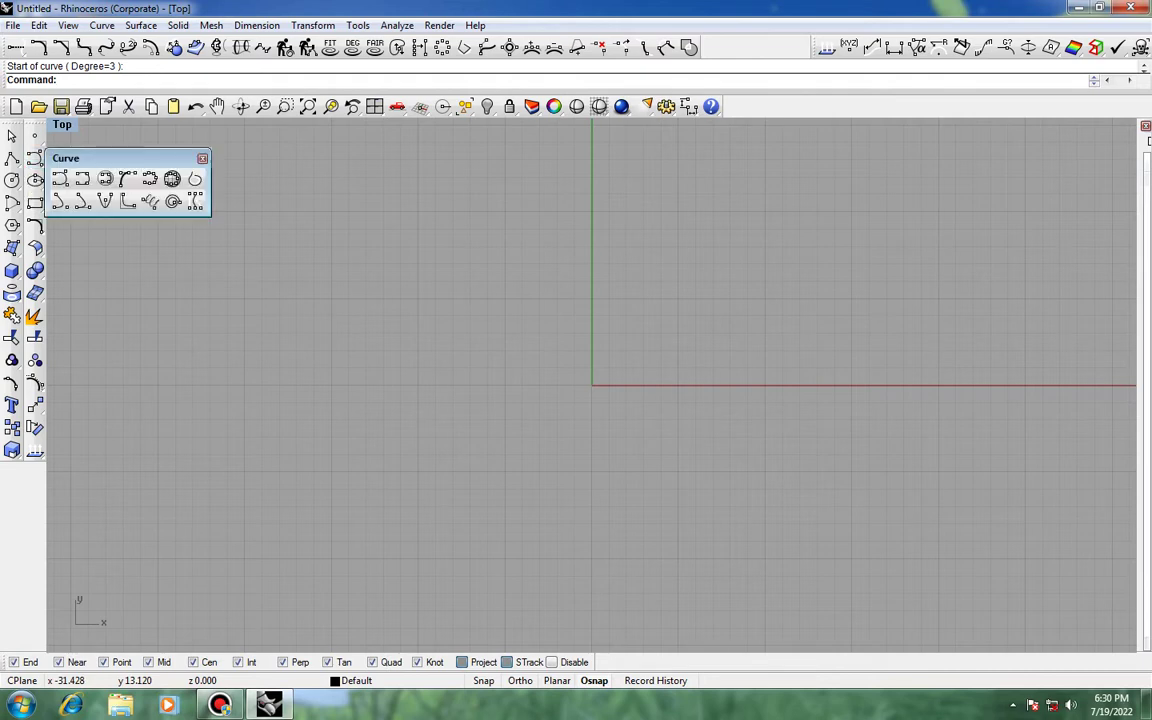
drag(80, 160, 124, 145)
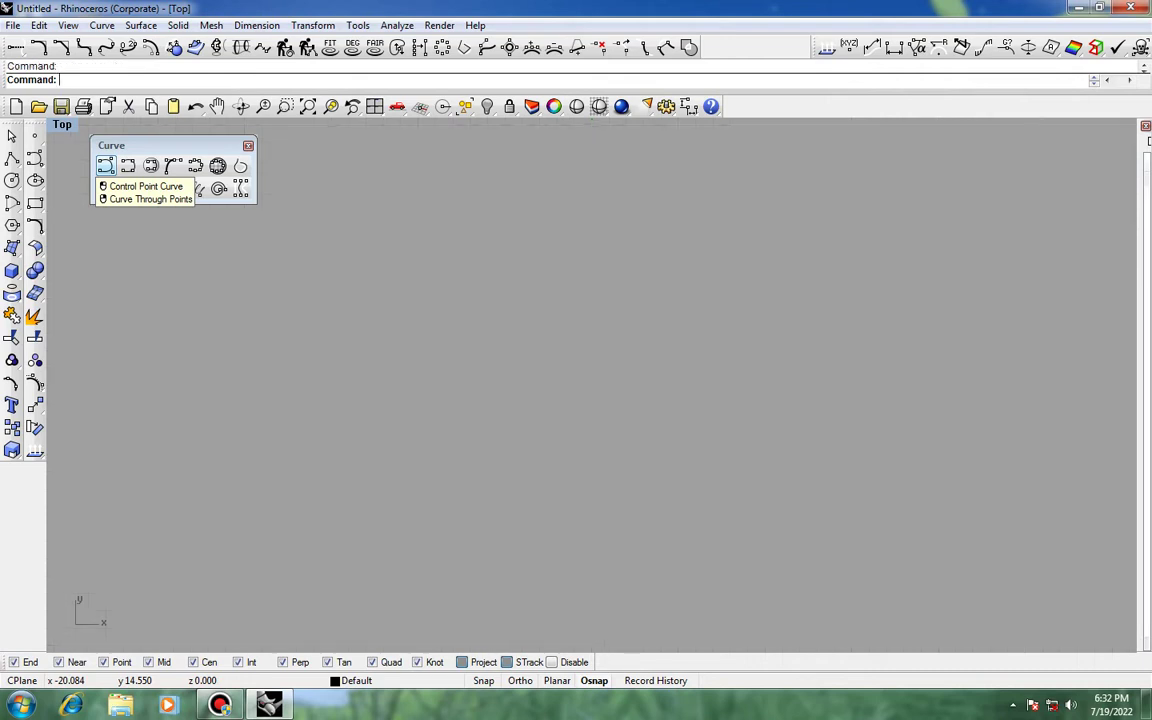
Step: Draw an open degree-3 control point curve with six points, sweeping counterclockwise into an arc that opens to the left
click(105, 165)
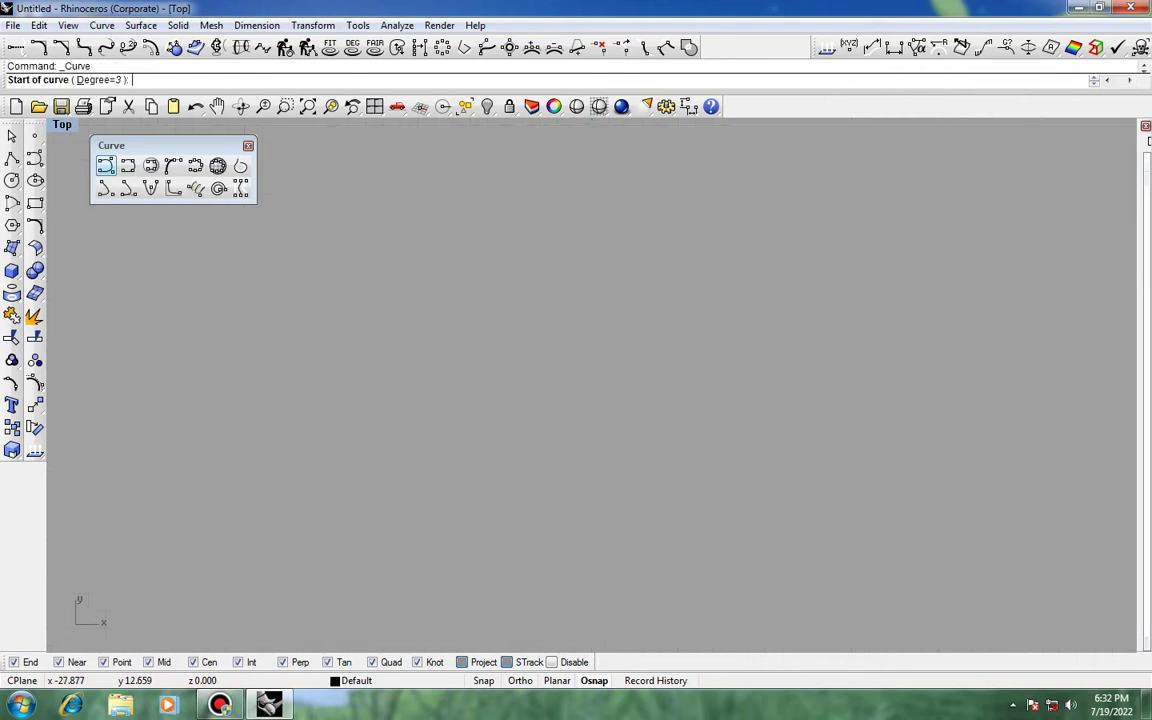
click(318, 491)
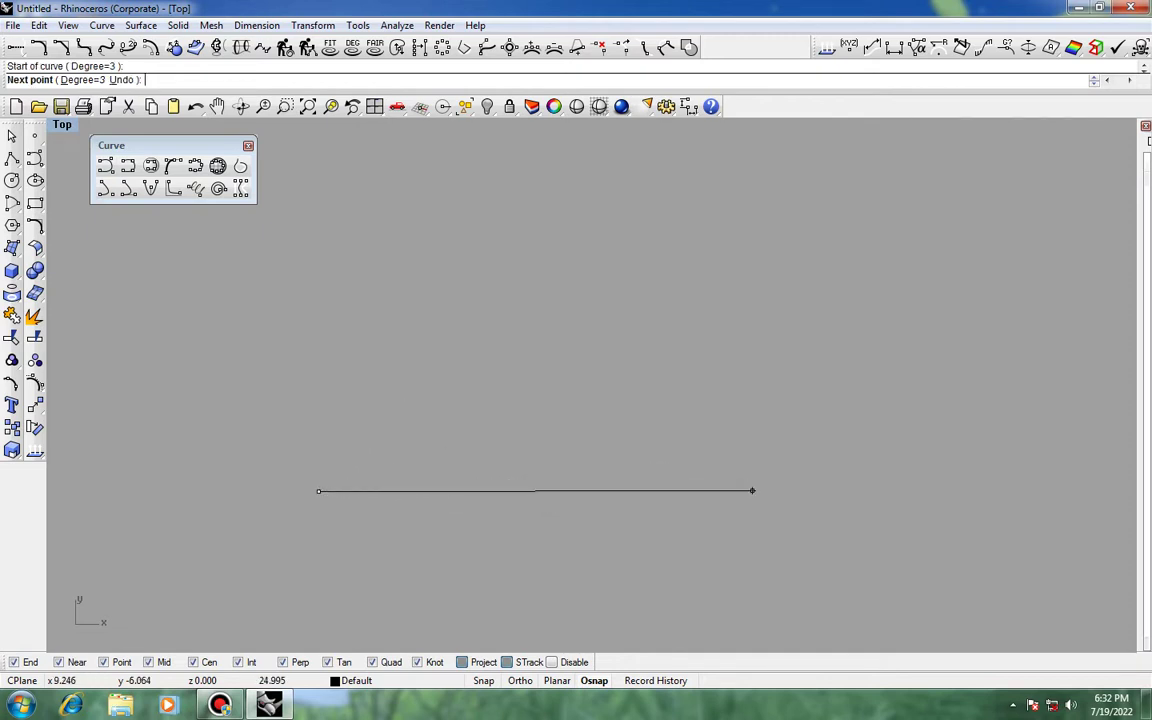
click(773, 513)
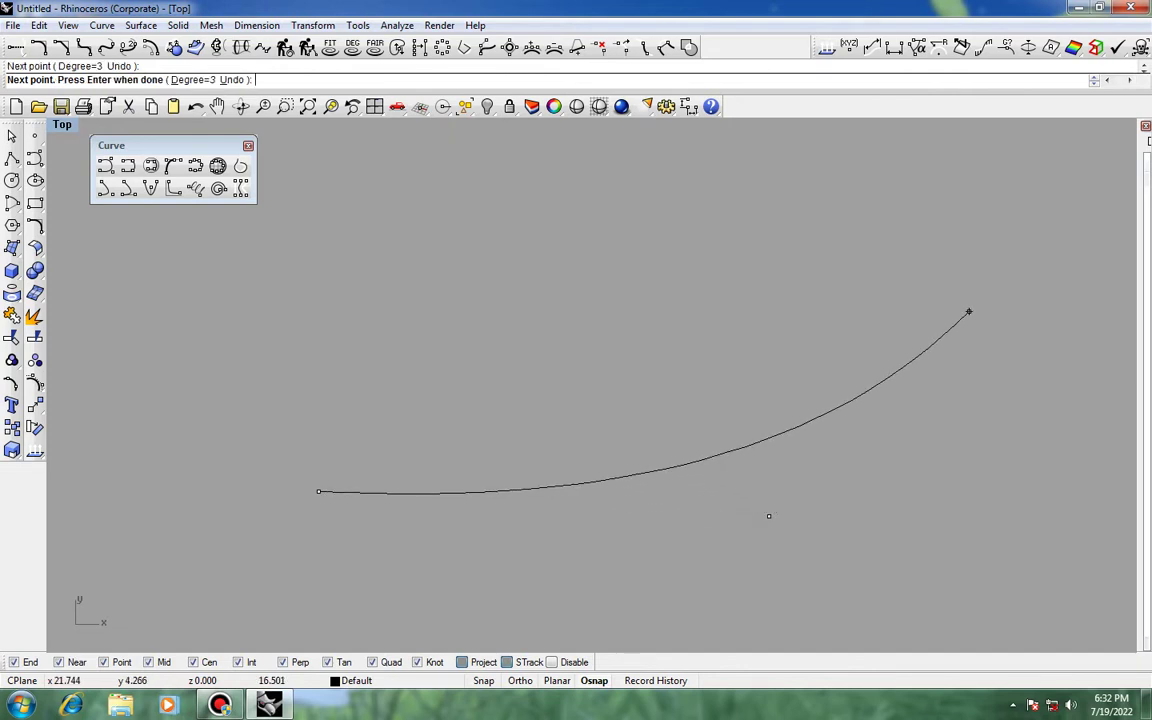
right_drag(967, 311, 873, 461)
scroll(870, 411, down, 10)
right_drag(888, 346, 704, 448)
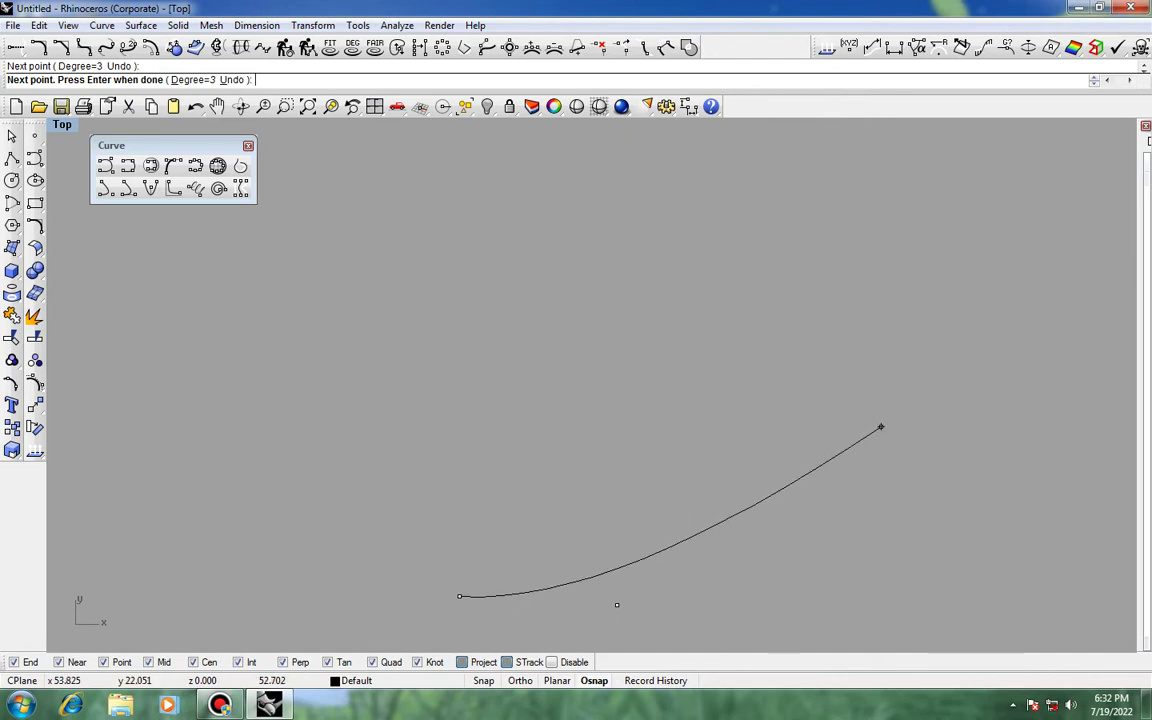
click(873, 431)
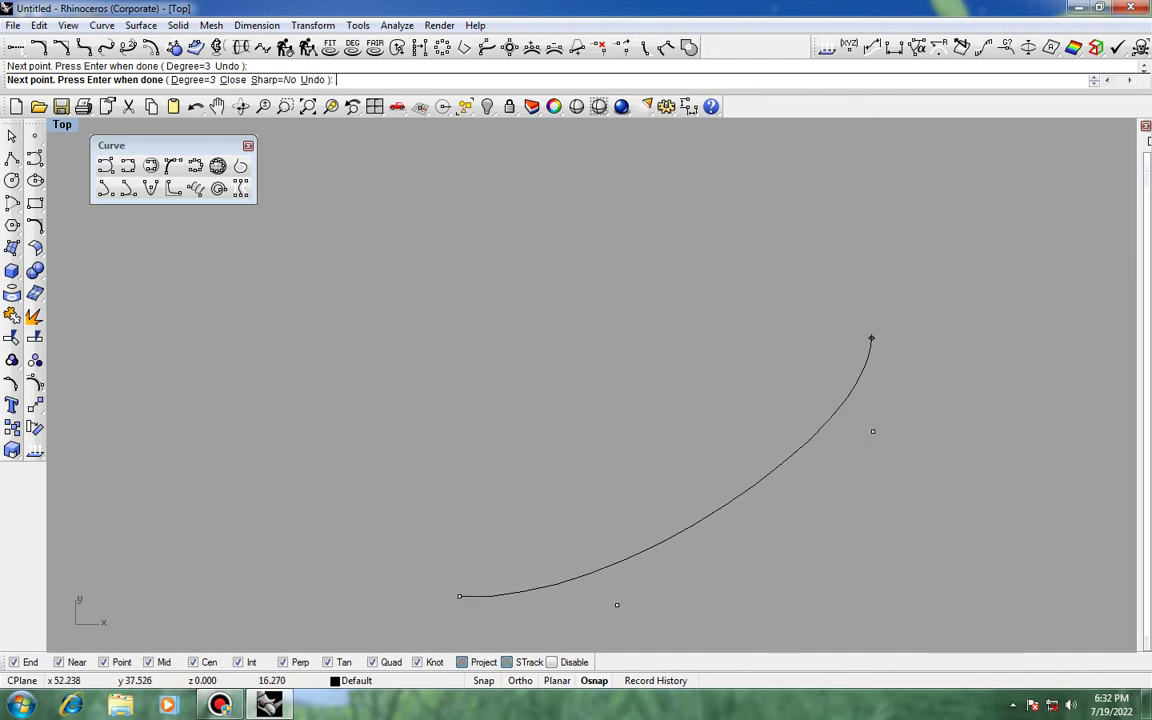
right_drag(808, 199, 830, 334)
click(762, 261)
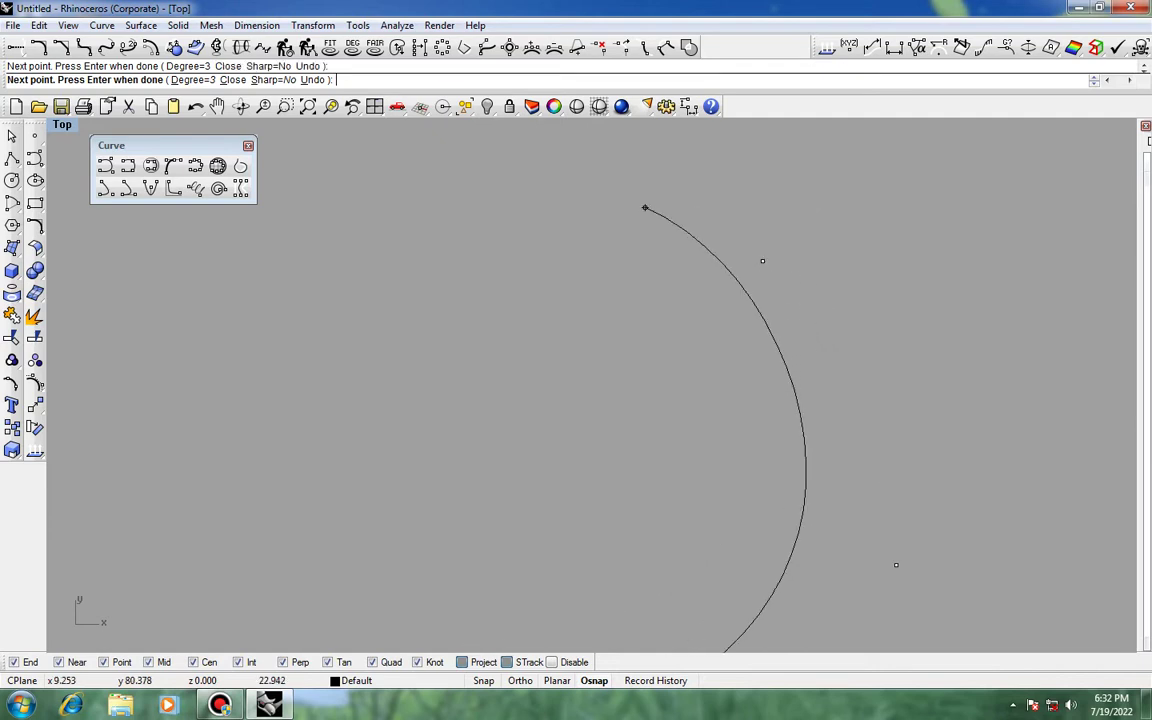
click(527, 203)
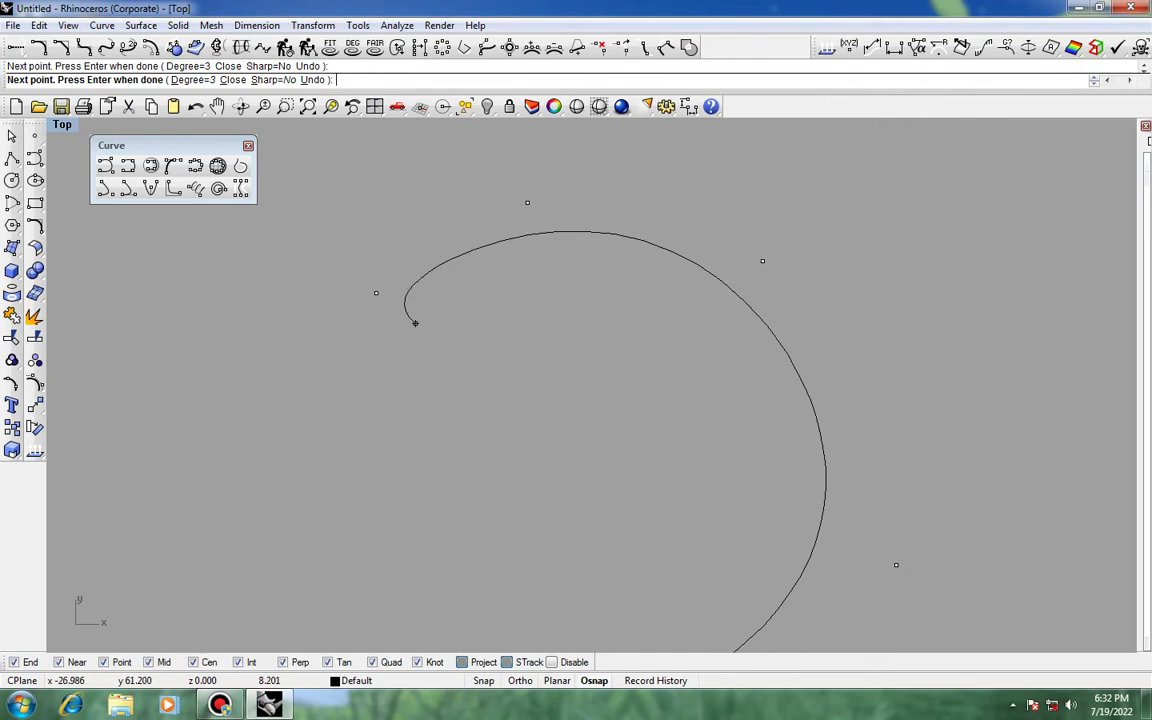
key(Return)
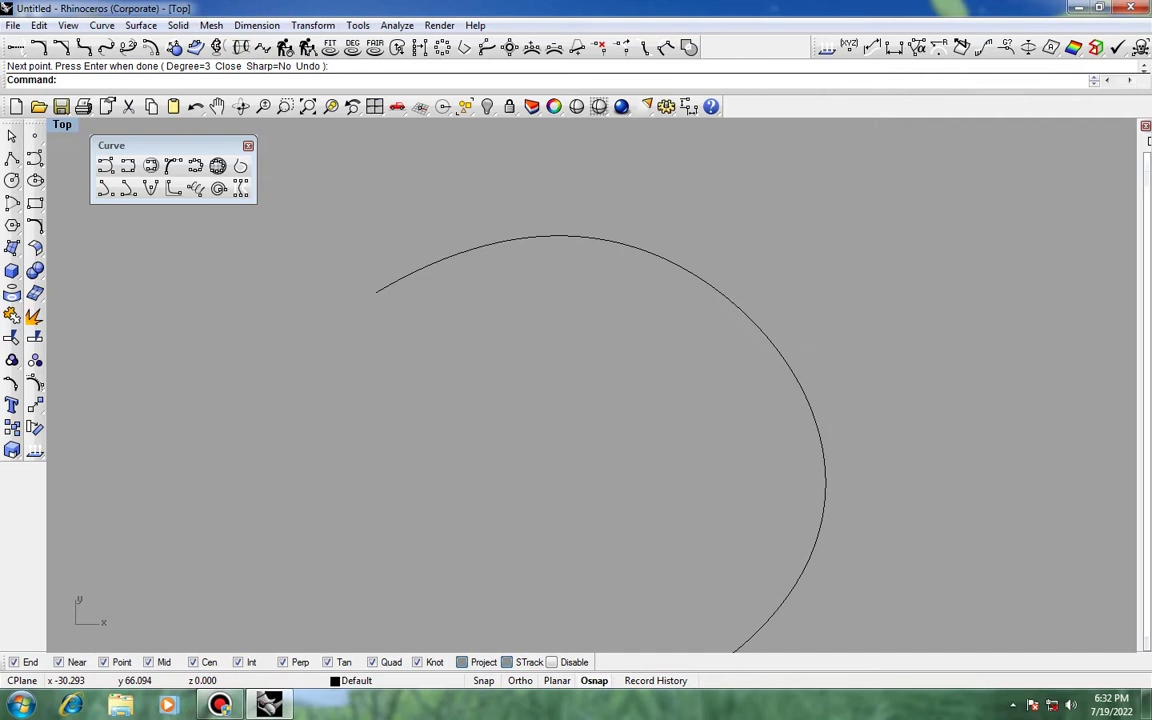
Step: Draw a second control point curve with nine points right of the first, rising, looping back across itself and descending to the right
scroll(402, 293, down, 14)
right_drag(540, 282, 437, 276)
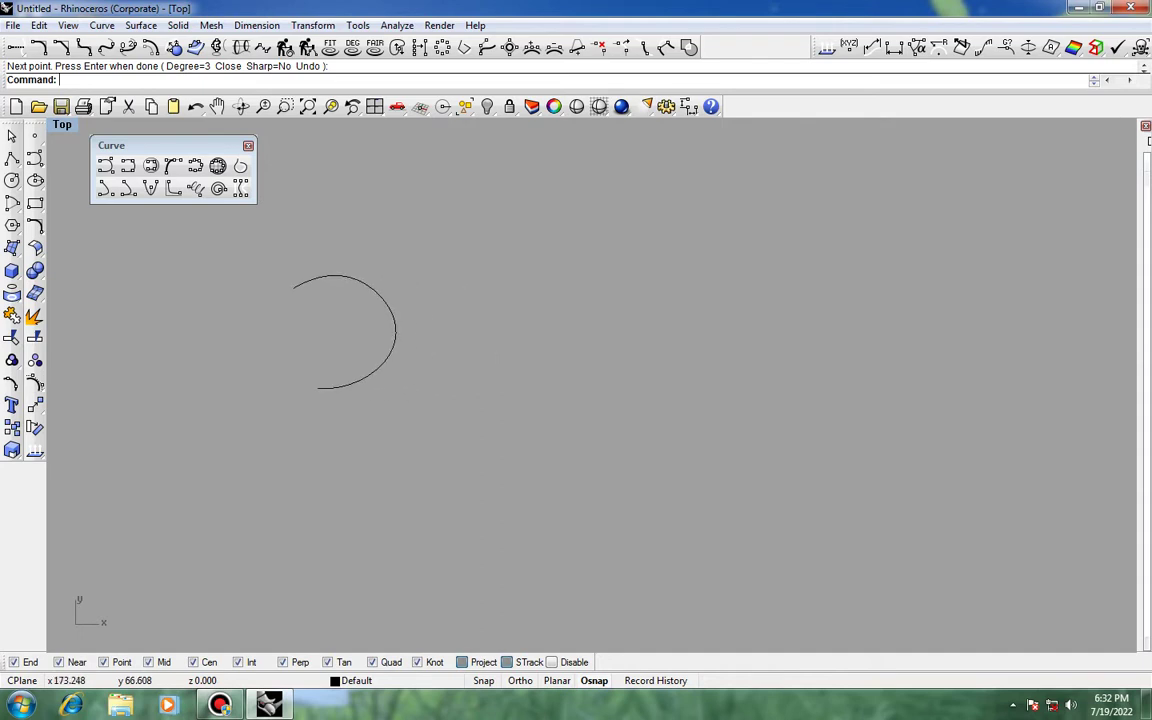
key(Return)
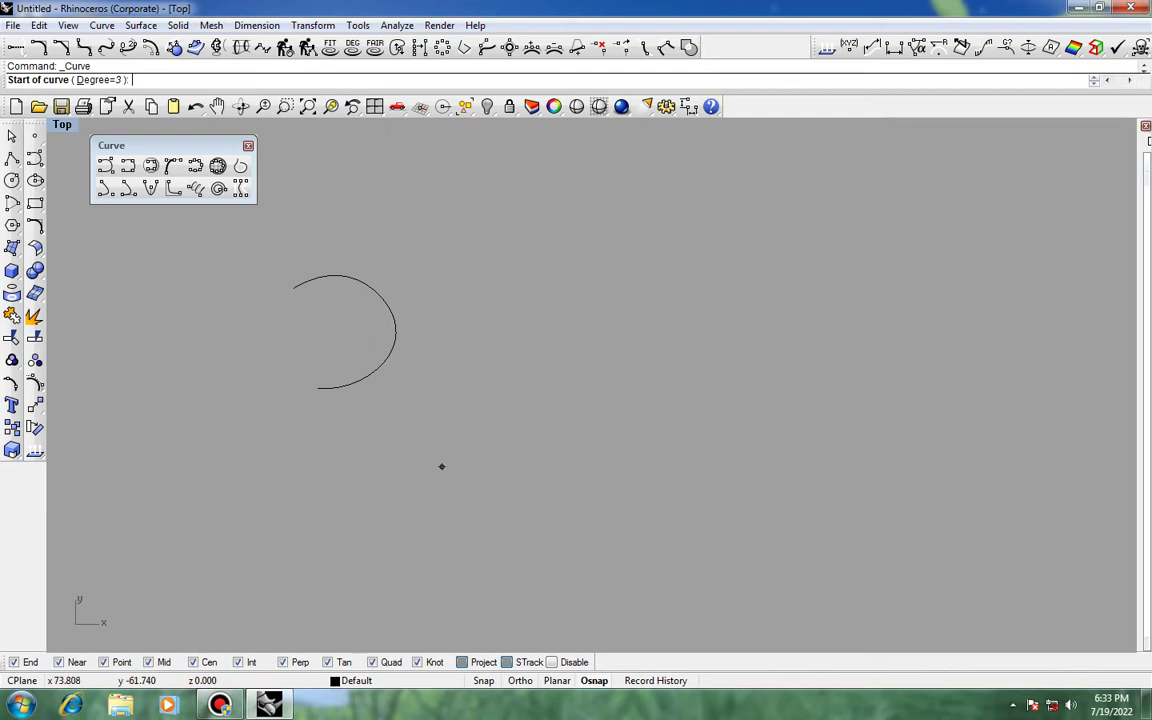
click(457, 506)
click(690, 484)
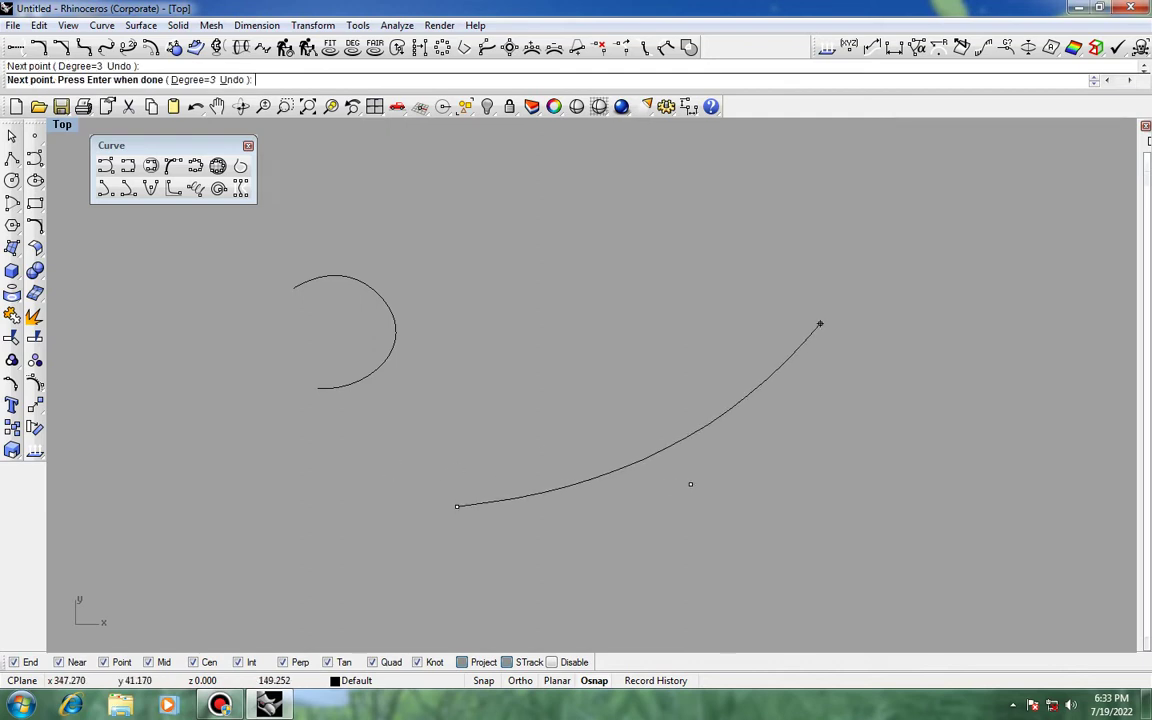
right_drag(768, 284, 766, 406)
click(765, 402)
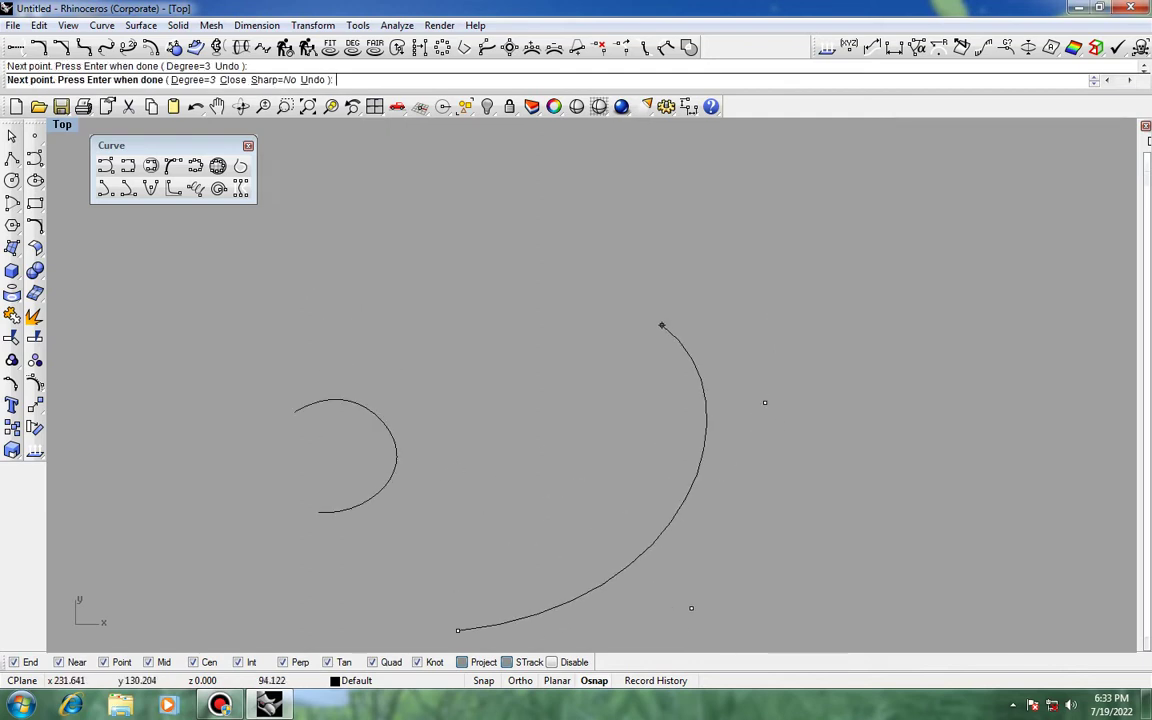
click(658, 322)
click(462, 267)
click(541, 407)
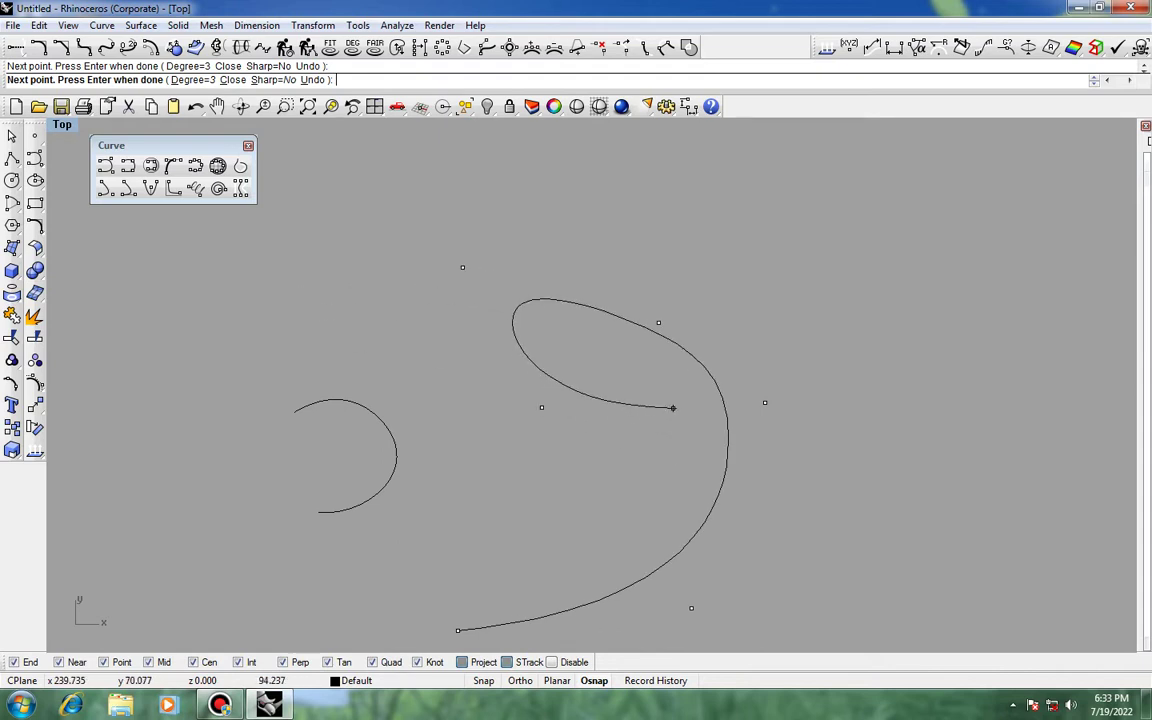
click(654, 390)
click(918, 288)
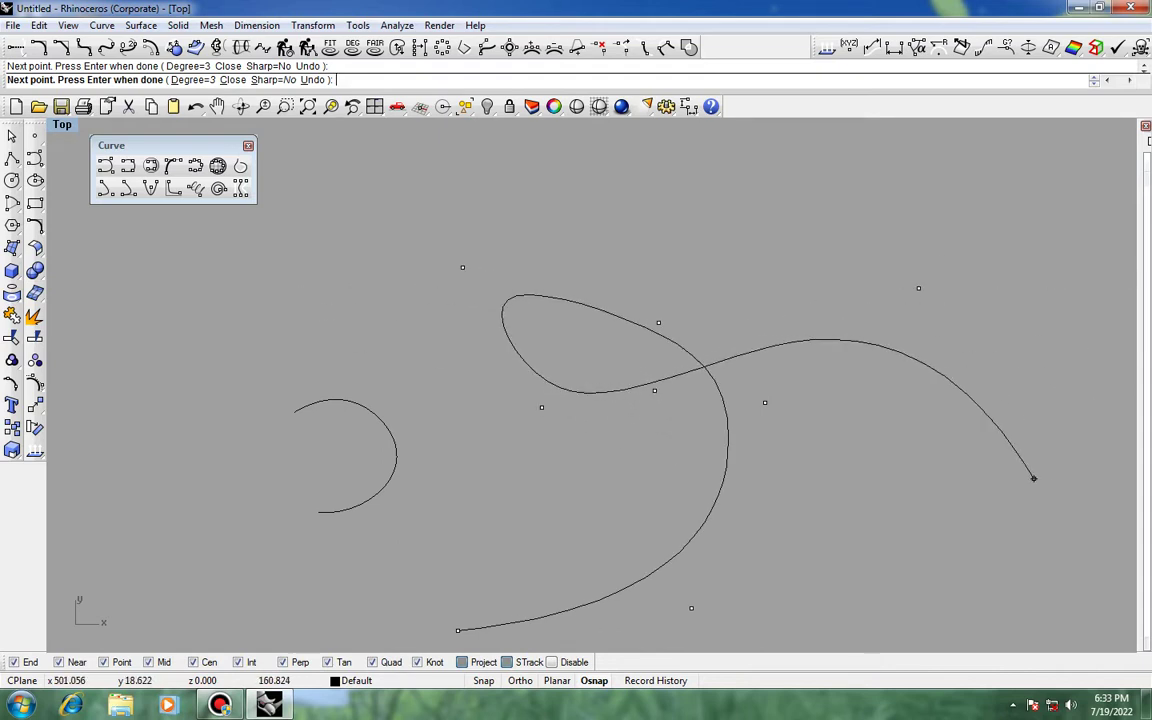
right_drag(959, 476, 715, 332)
click(764, 409)
right_click(764, 409)
scroll(876, 382, down, 8)
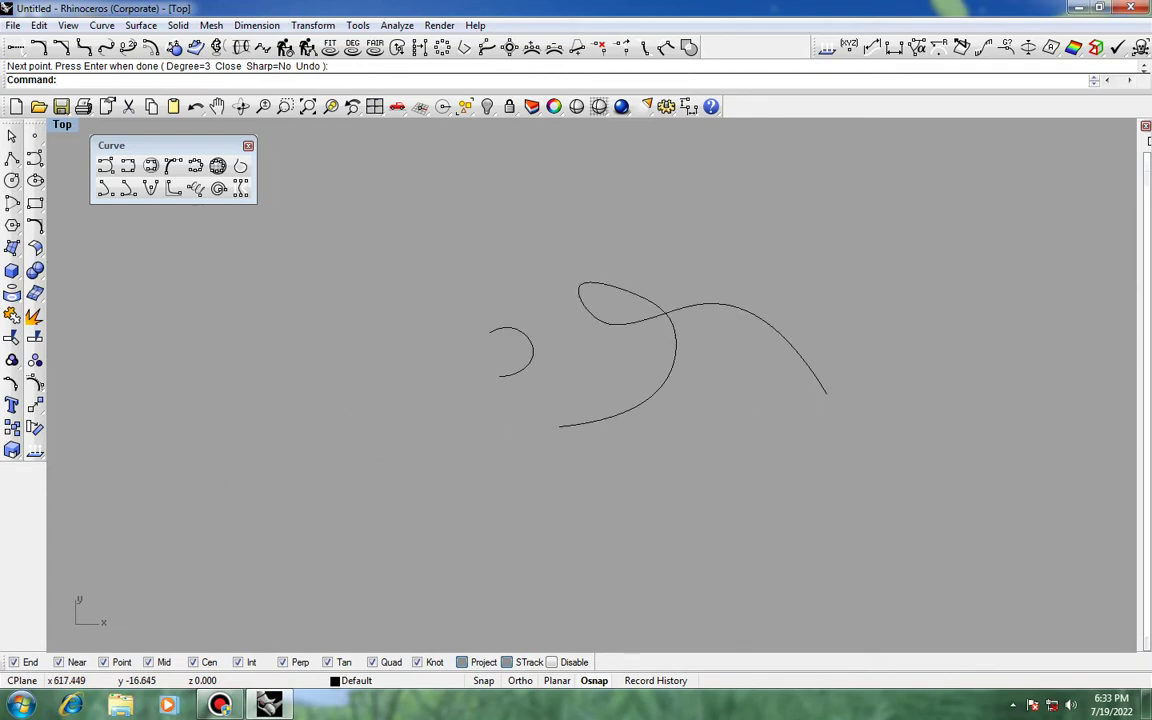
Step: Select both control point curves to examine their shapes, and clear the selection
drag(536, 468, 500, 468)
scroll(535, 370, up, 8)
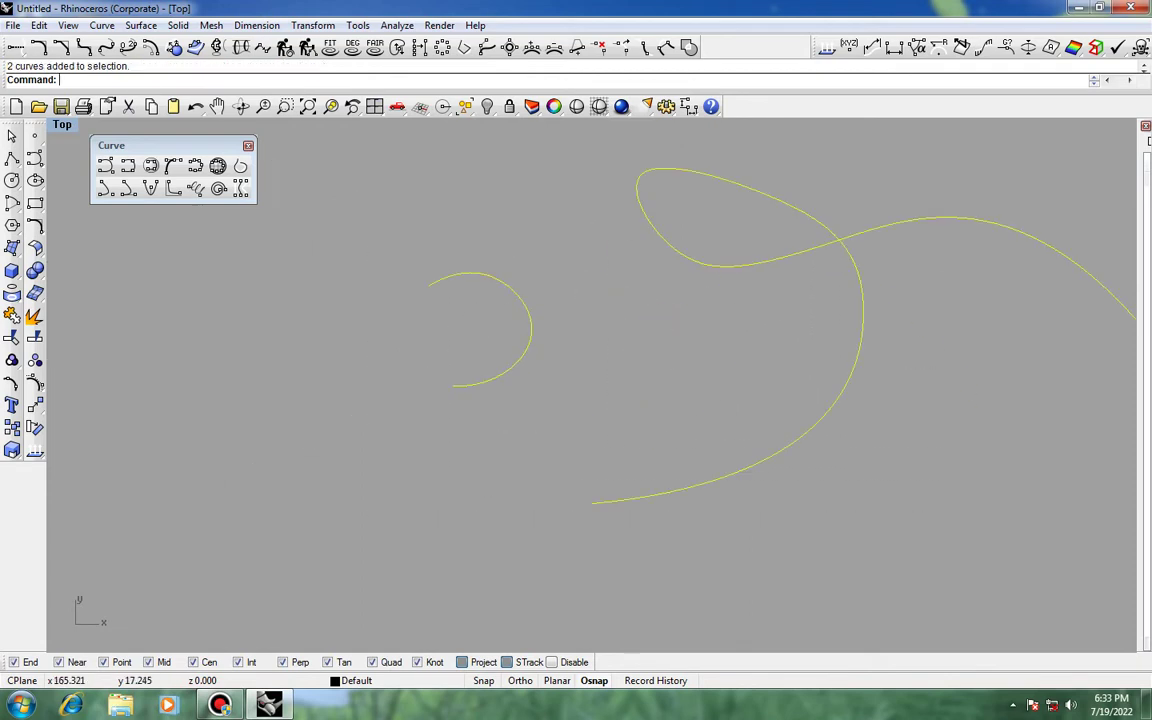
right_drag(682, 358, 313, 455)
scroll(438, 425, down, 3)
key(Escape)
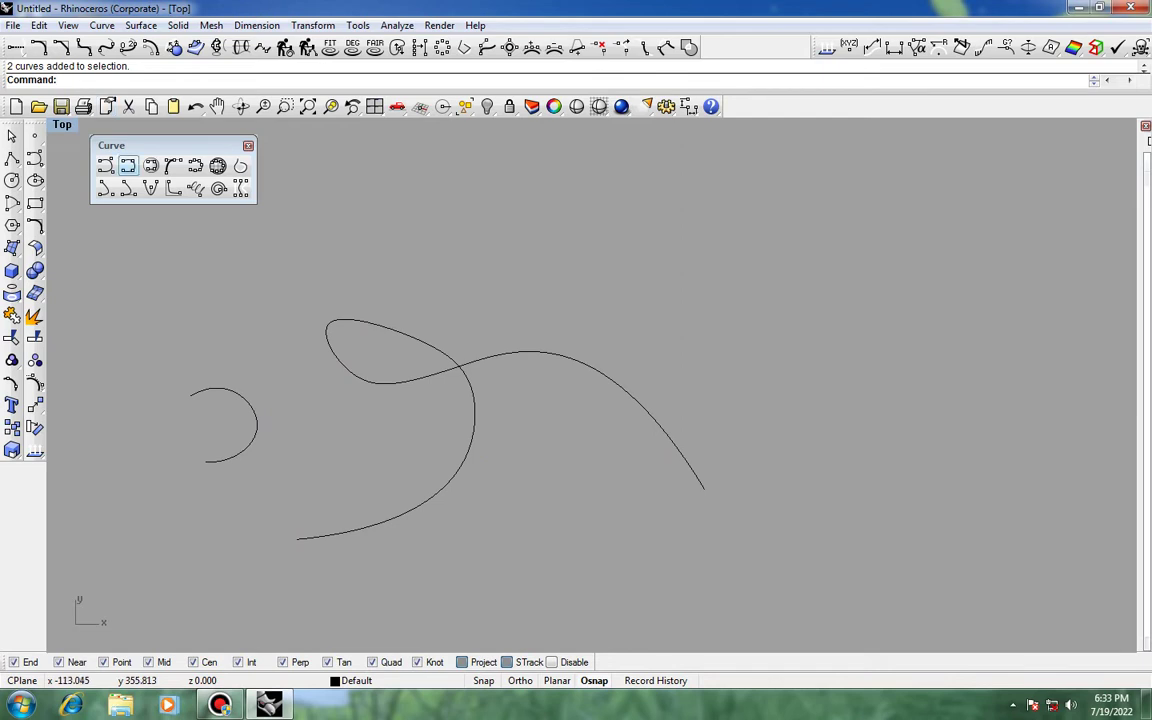
Step: Start a degree-3 interpolated curve right of the control point curves, placing fifteen points in a wavy row of tall humps running rightward
click(127, 165)
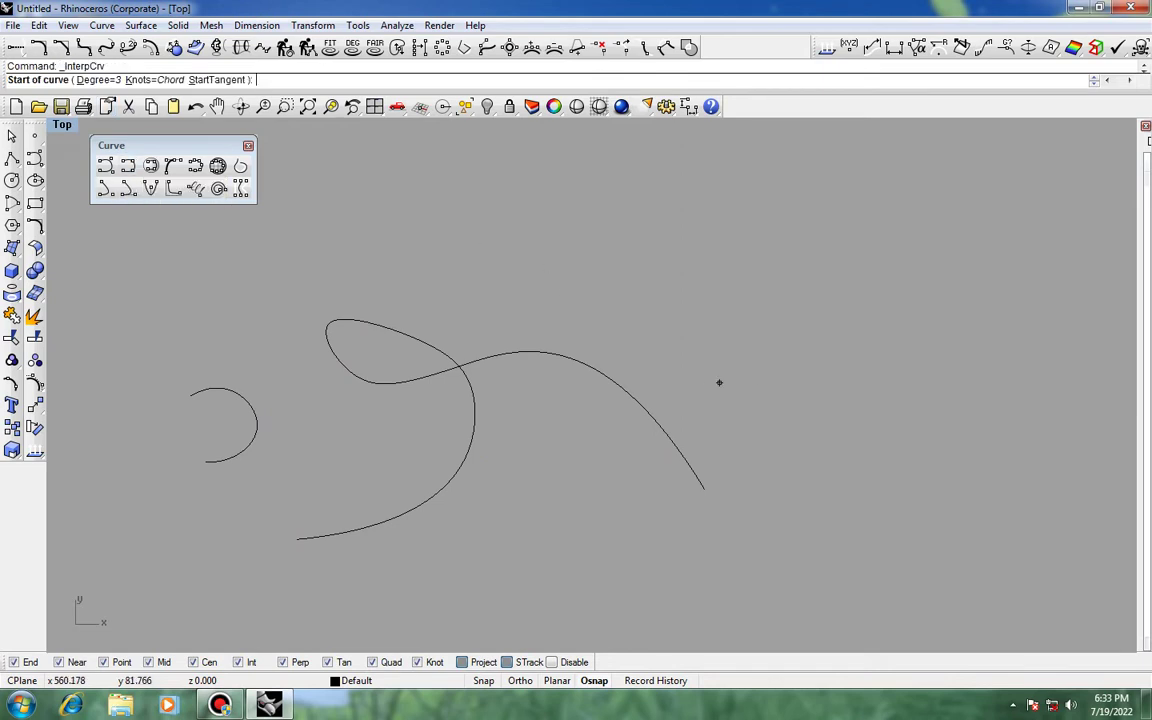
right_drag(718, 383, 265, 391)
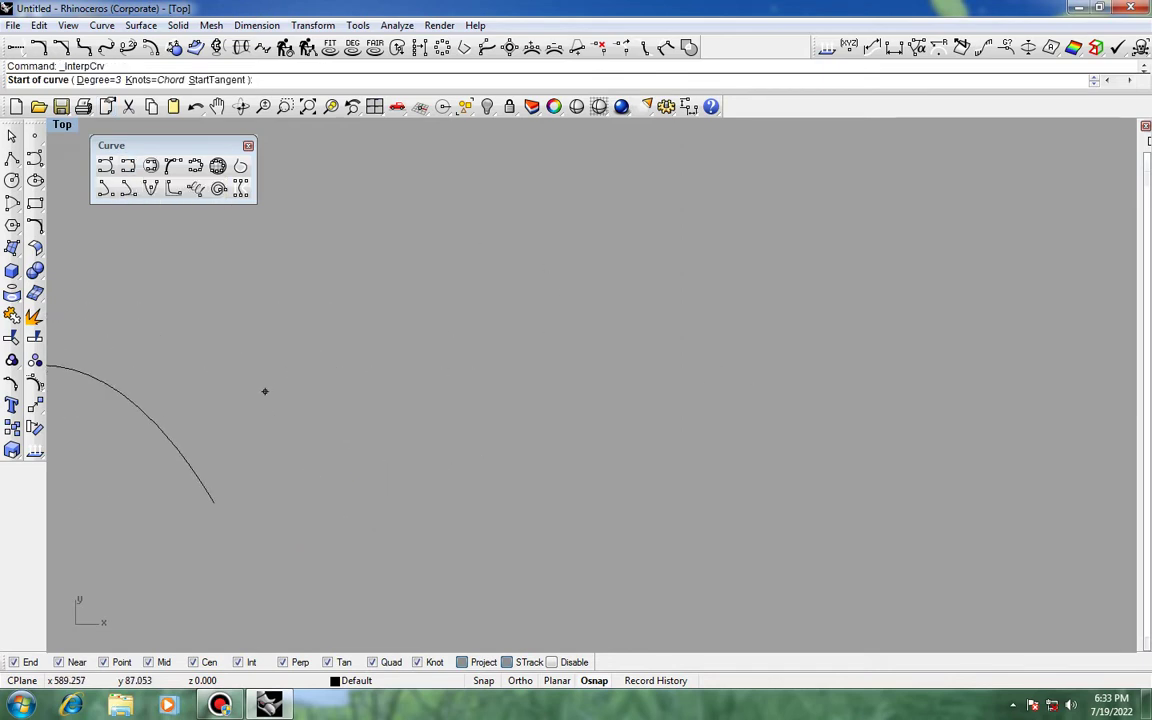
click(630, 526)
click(393, 376)
click(510, 266)
click(678, 461)
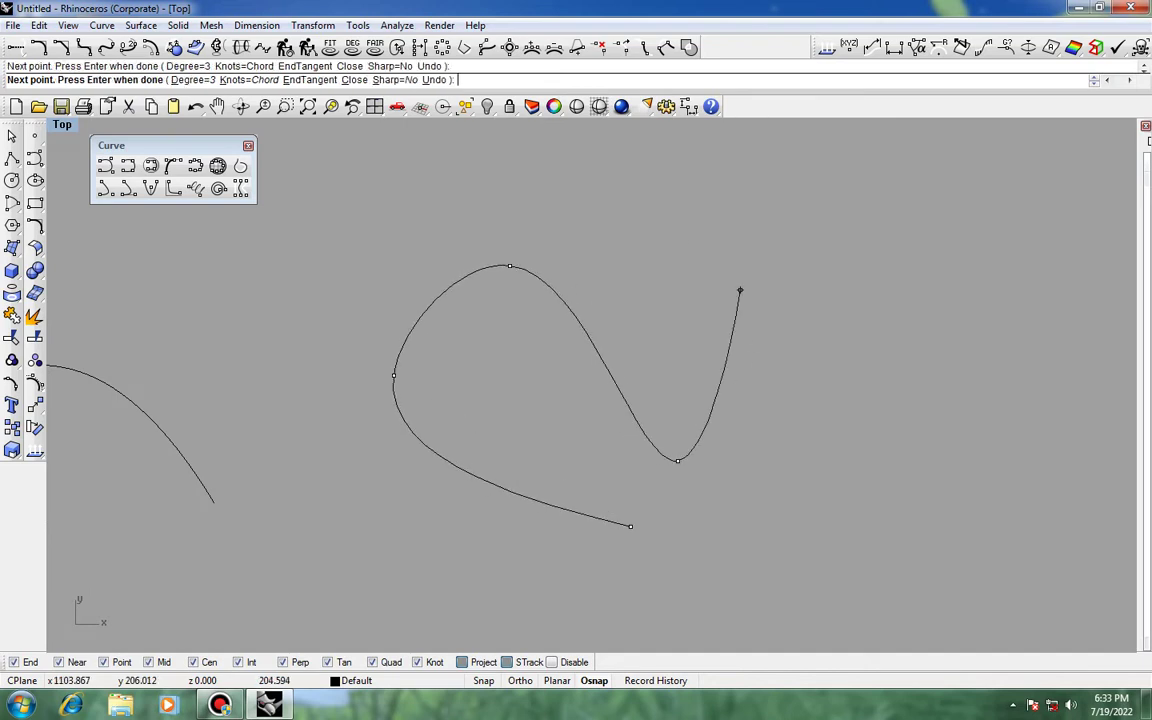
right_drag(695, 192, 568, 283)
click(569, 282)
click(733, 307)
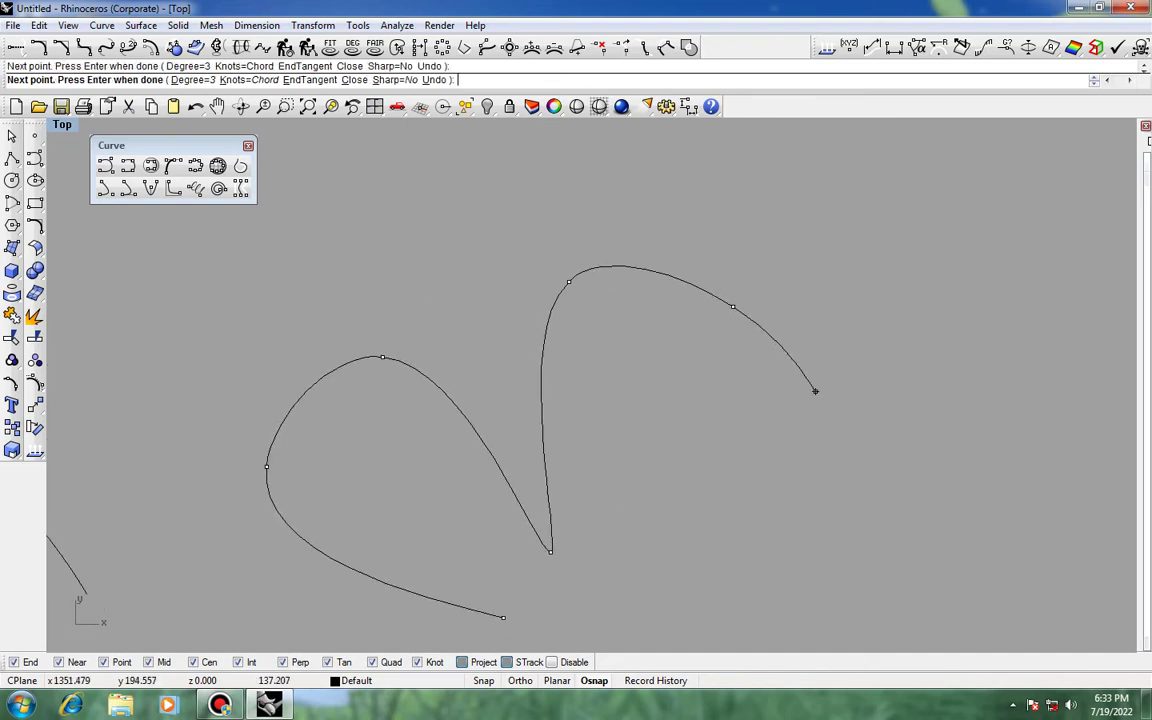
click(852, 238)
click(800, 397)
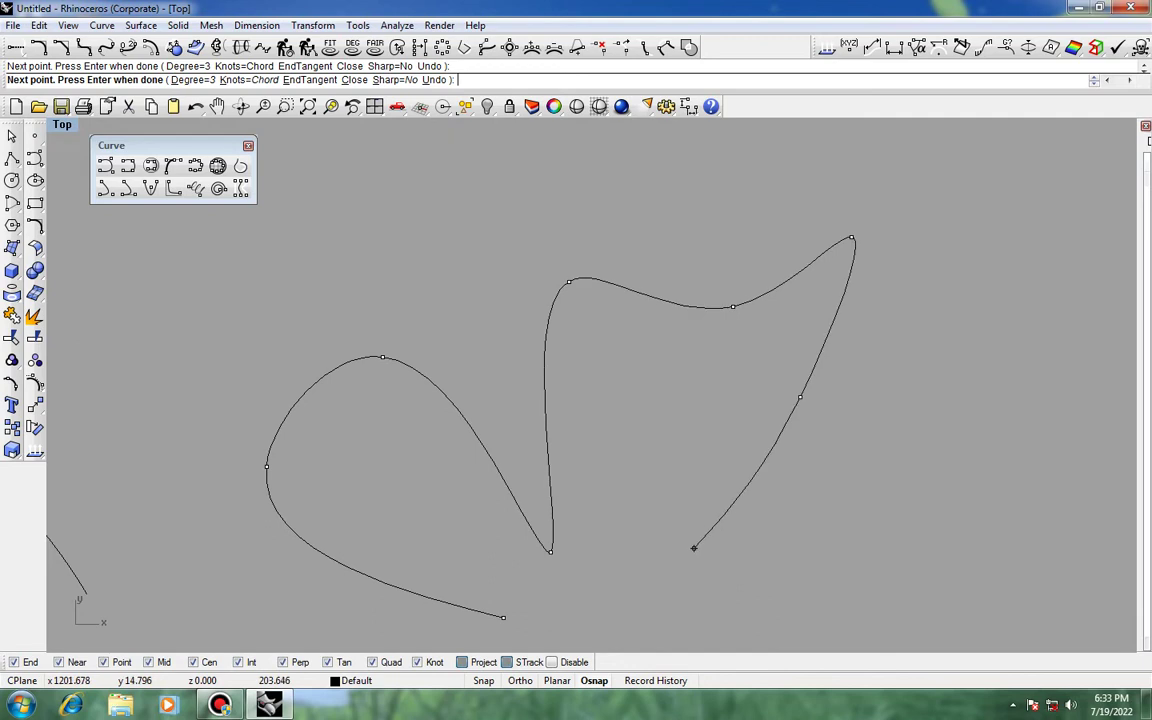
click(855, 561)
right_drag(992, 368, 613, 365)
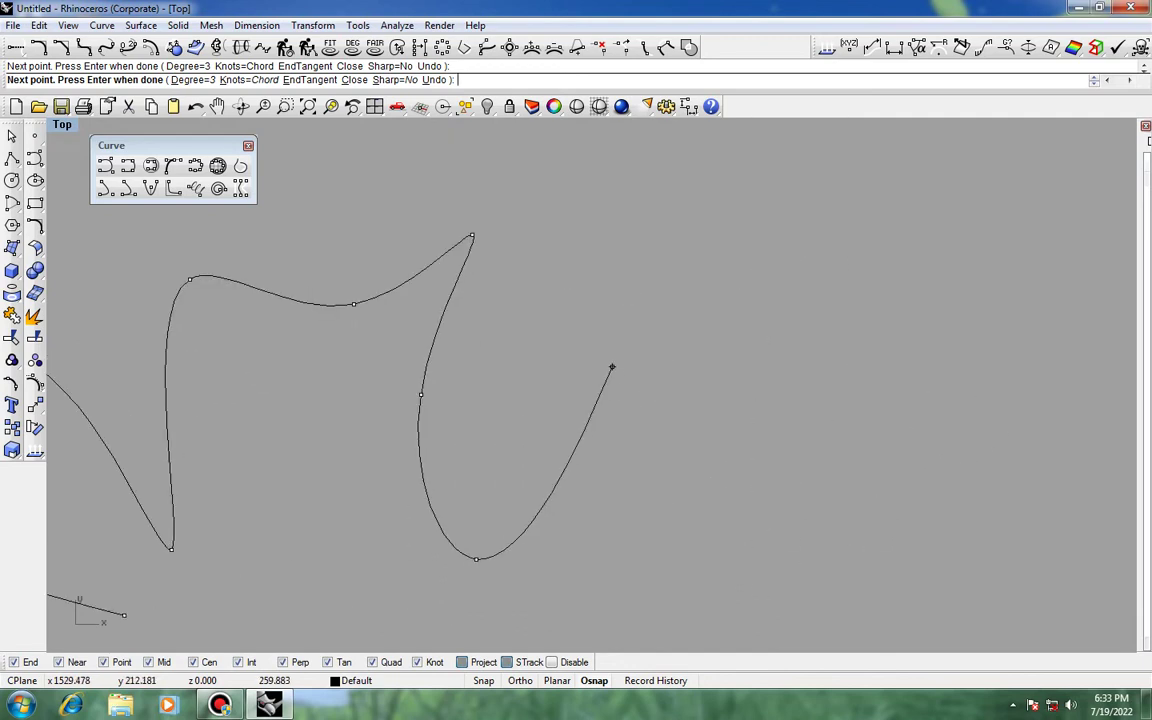
click(563, 343)
click(692, 229)
click(902, 325)
click(819, 420)
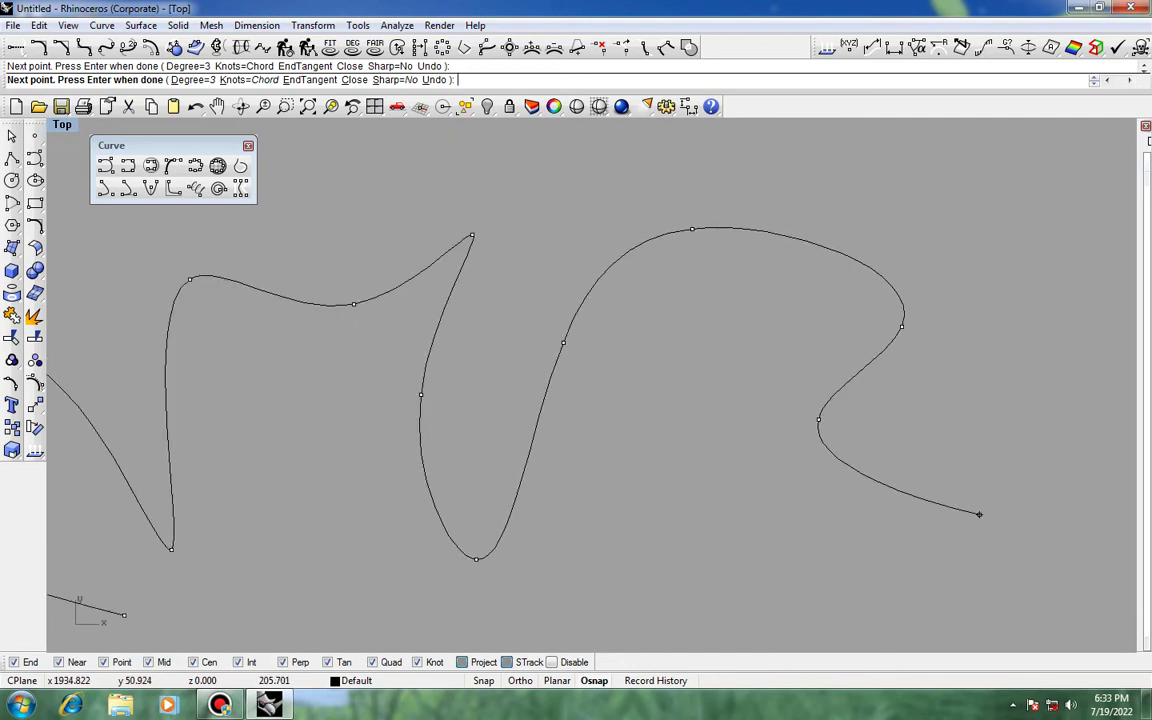
click(988, 487)
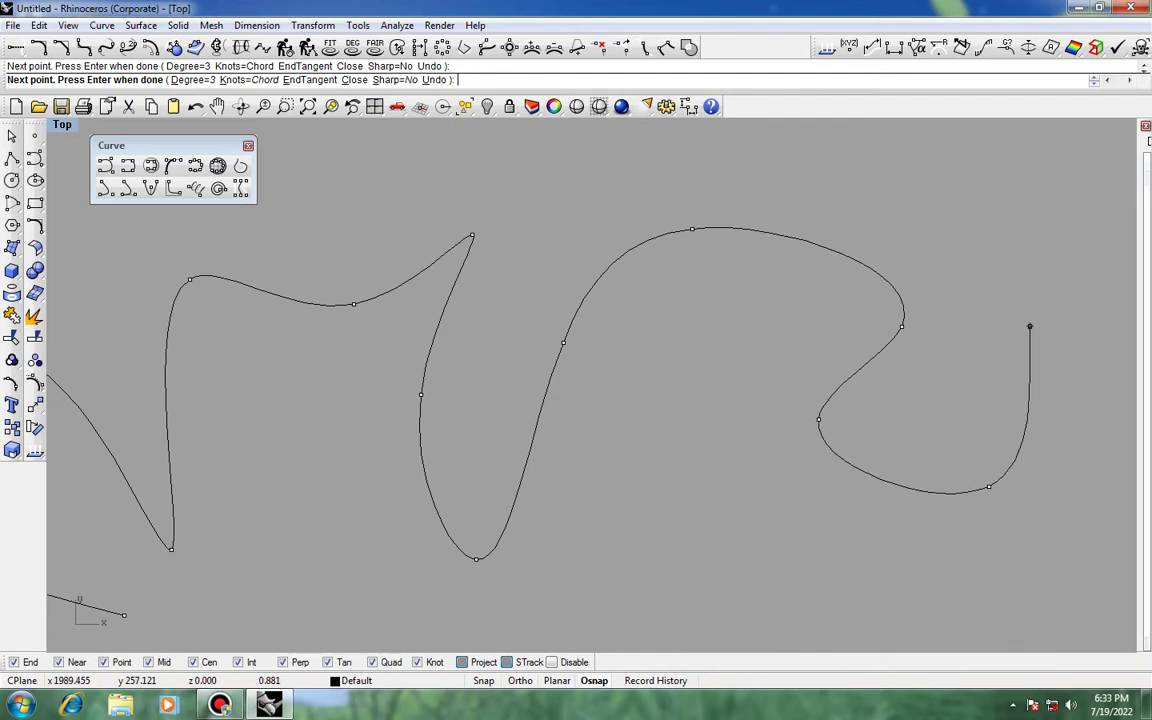
click(1030, 326)
right_drag(1110, 465, 1040, 385)
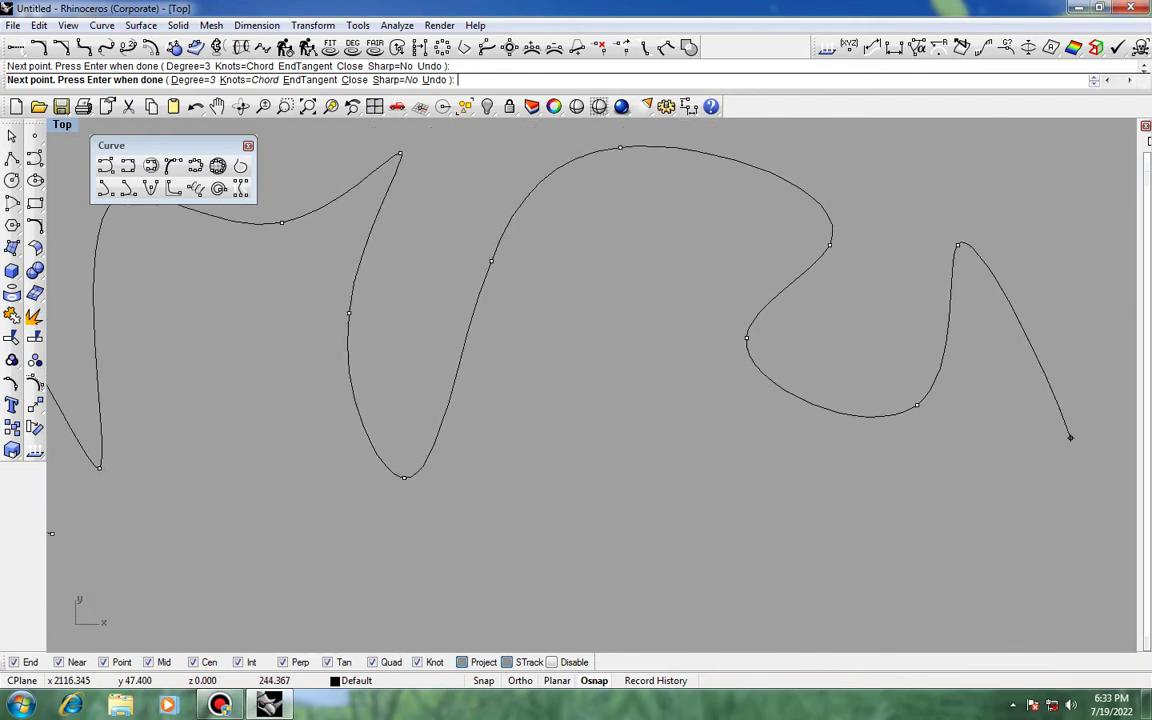
Step: Continue the interpolated curve downward from the row's right end, sweeping back left and returning right in an S with eight points
click(1070, 437)
click(921, 551)
scroll(600, 530, down, 5)
right_drag(581, 517, 695, 291)
click(679, 352)
click(467, 431)
click(491, 500)
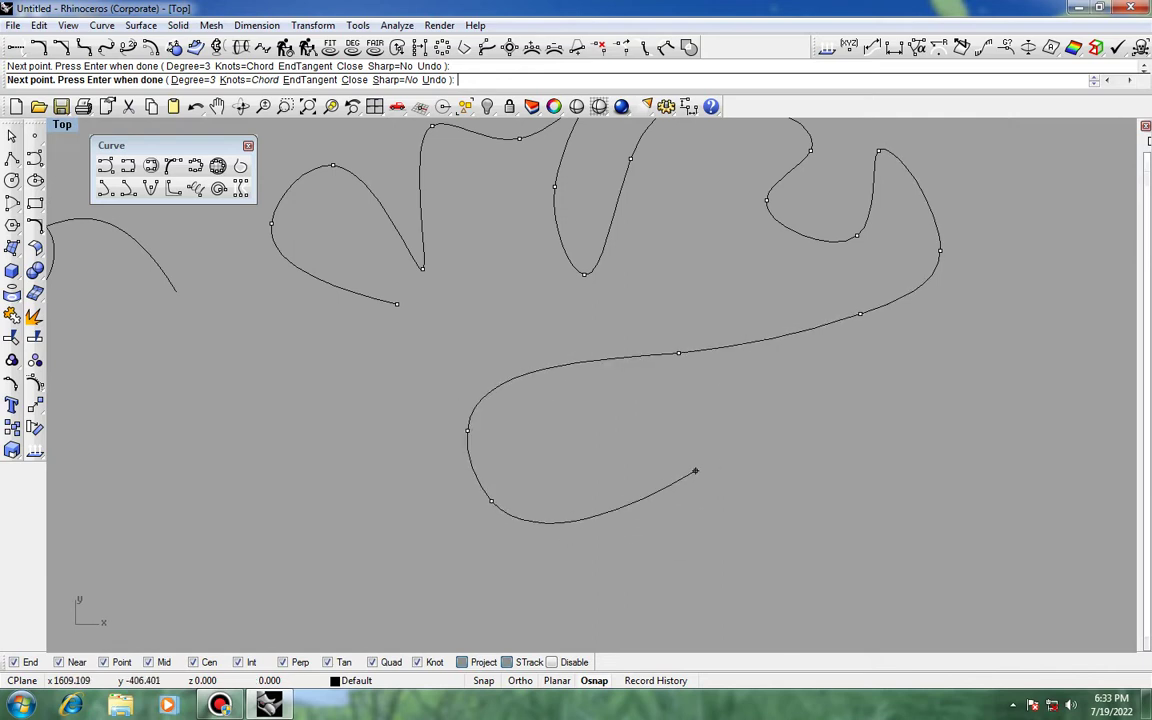
click(696, 470)
click(913, 429)
click(862, 551)
right_drag(894, 599, 745, 523)
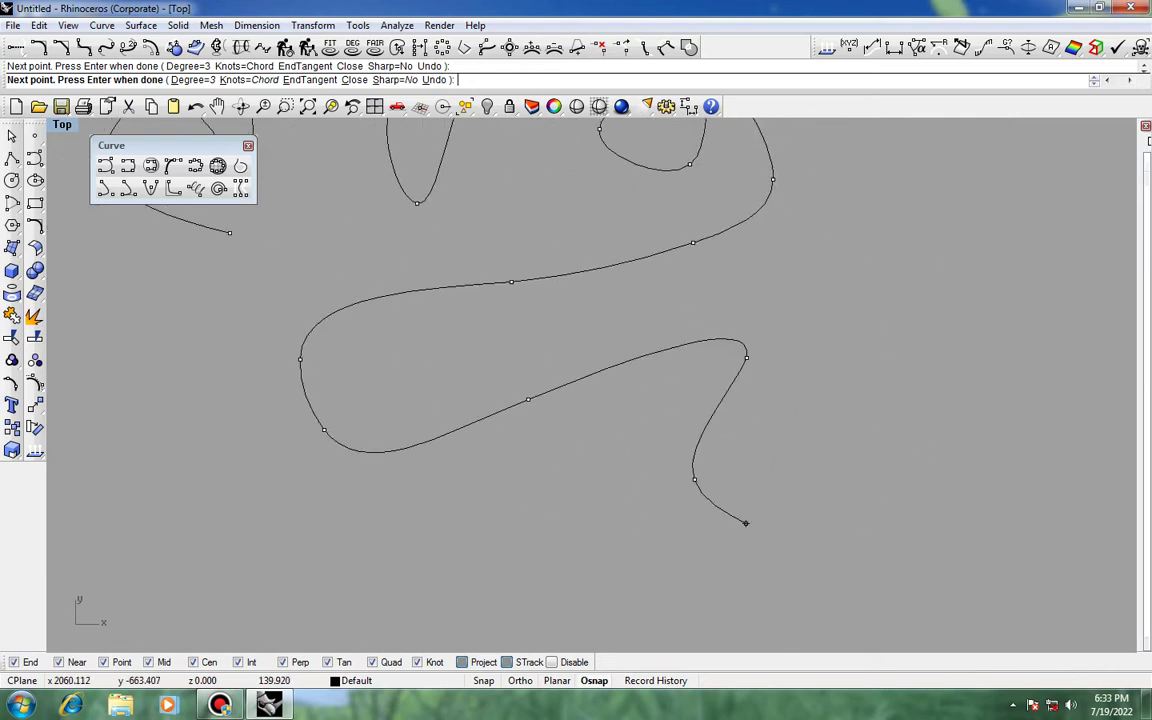
scroll(745, 522, down, 6)
Step: Extend the interpolated curve with seven points, rising to the right, crossing itself in an oval loop and turning back left above it
click(900, 449)
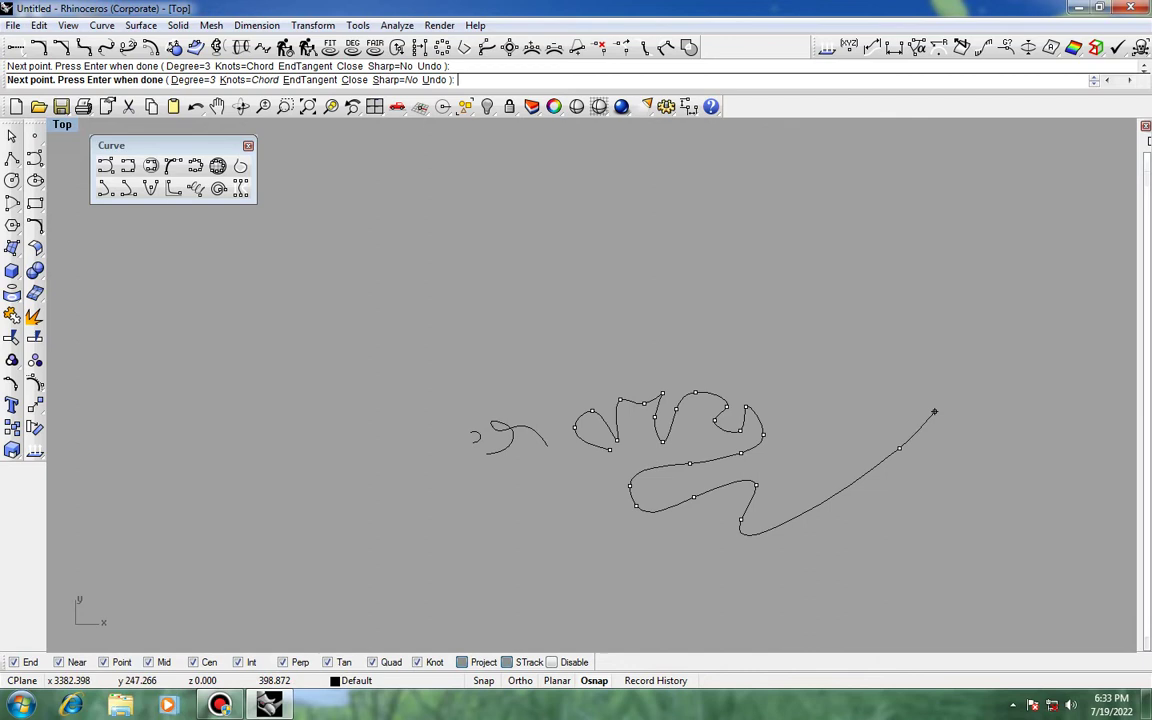
click(853, 300)
click(857, 410)
click(1005, 330)
click(920, 277)
click(850, 242)
click(735, 268)
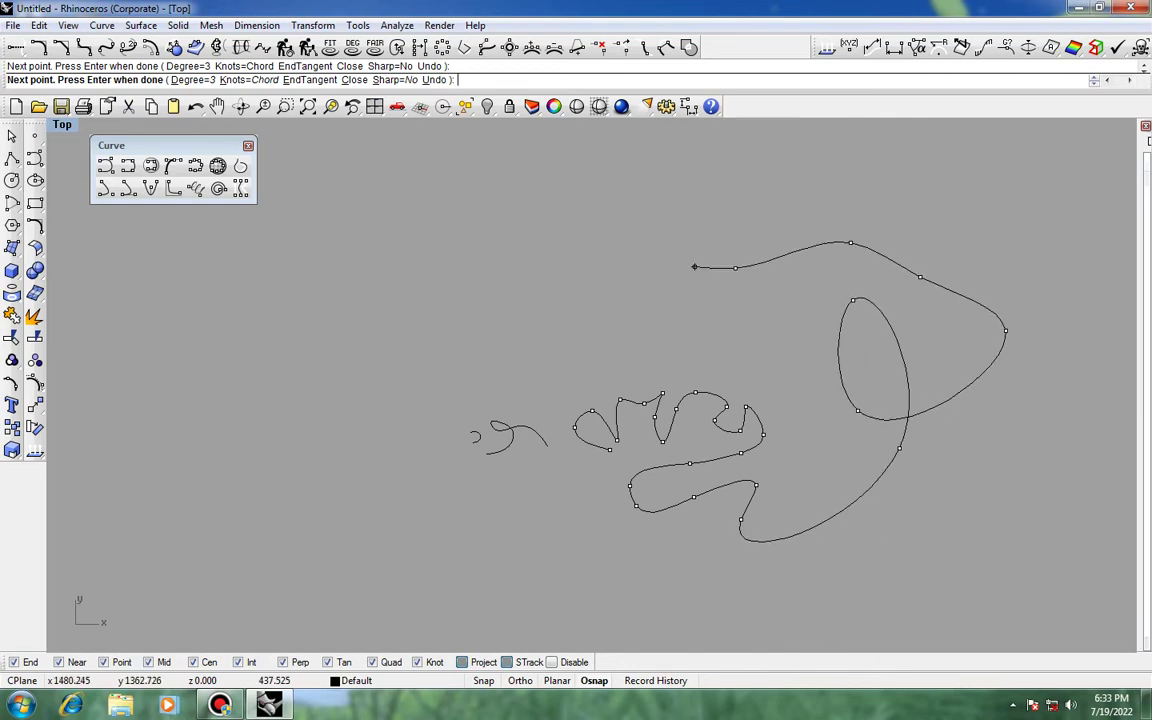
Step: Carry the interpolated curve around the left side of all earlier curves and back rightward beneath them, and finish it open at the lower right
click(609, 226)
click(469, 254)
click(458, 315)
click(546, 326)
click(683, 351)
click(480, 369)
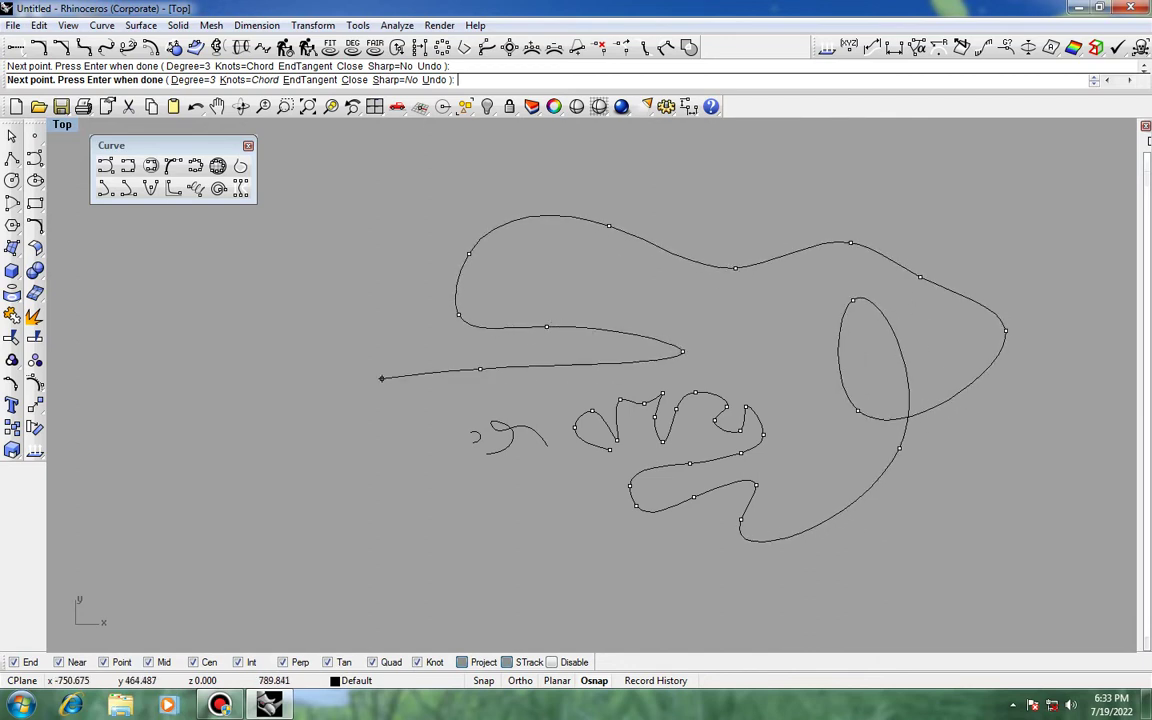
click(358, 377)
click(501, 563)
click(505, 536)
click(658, 588)
click(811, 613)
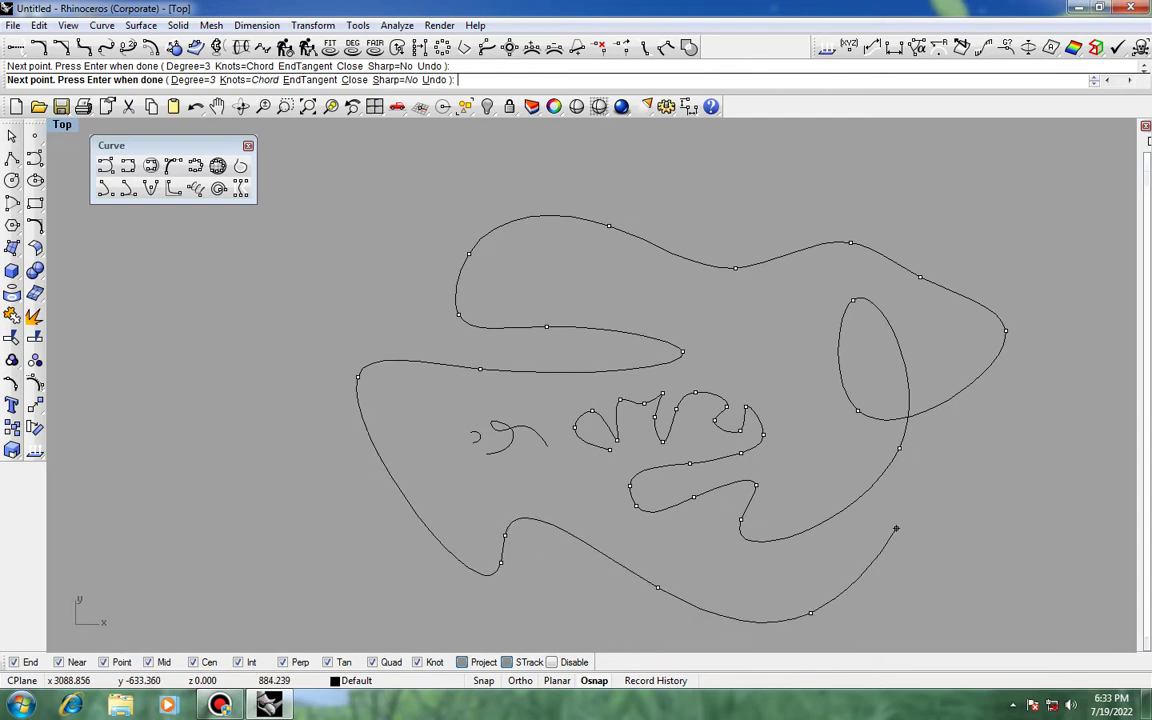
click(900, 510)
key(Return)
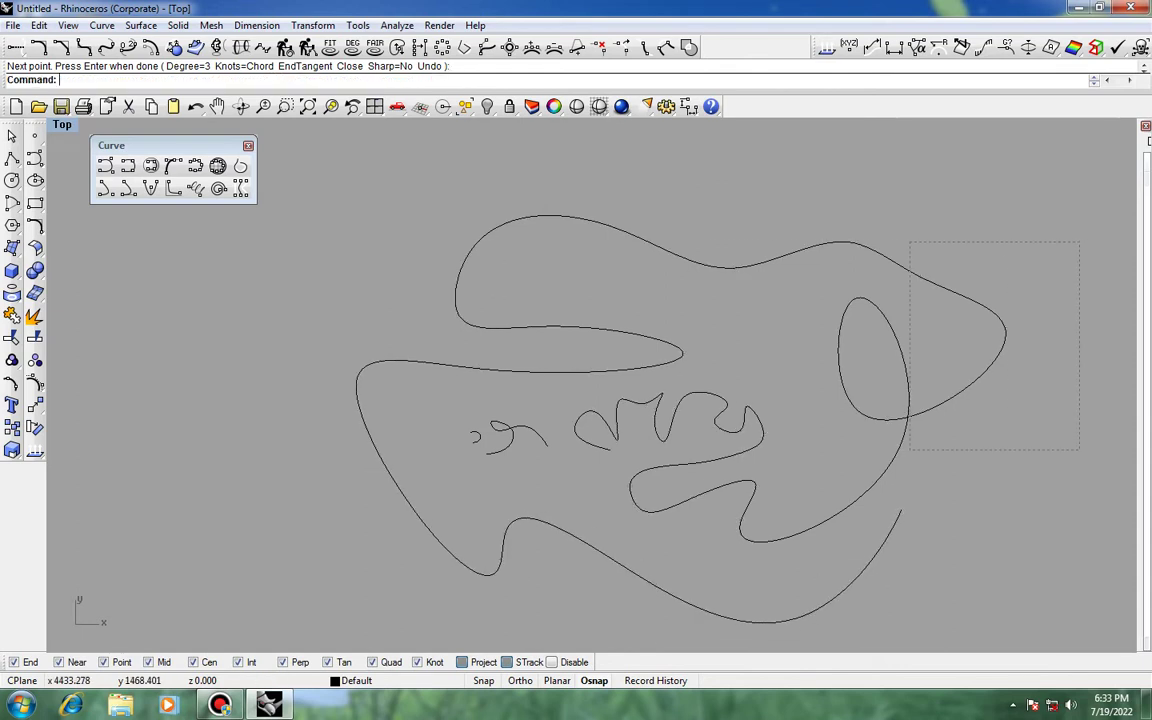
Step: Select all three curves and turn on their control points
drag(1079, 242, 288, 622)
scroll(668, 431, up, 2)
scroll(735, 429, down, 4)
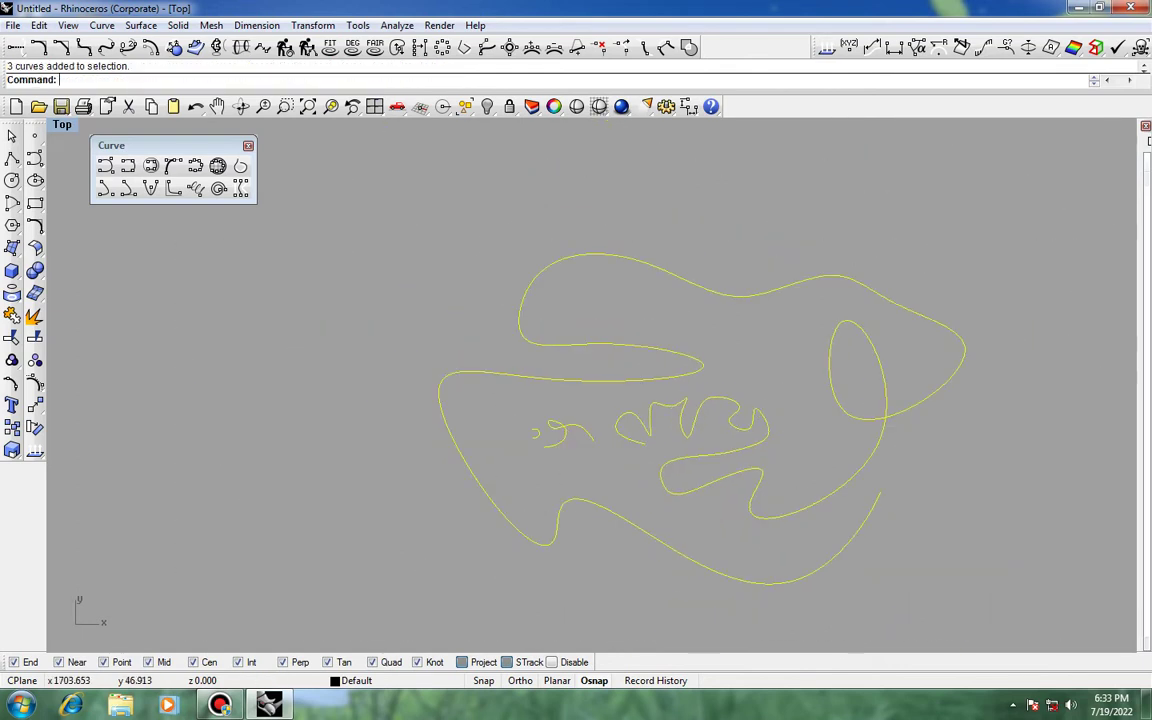
right_drag(735, 429, 578, 451)
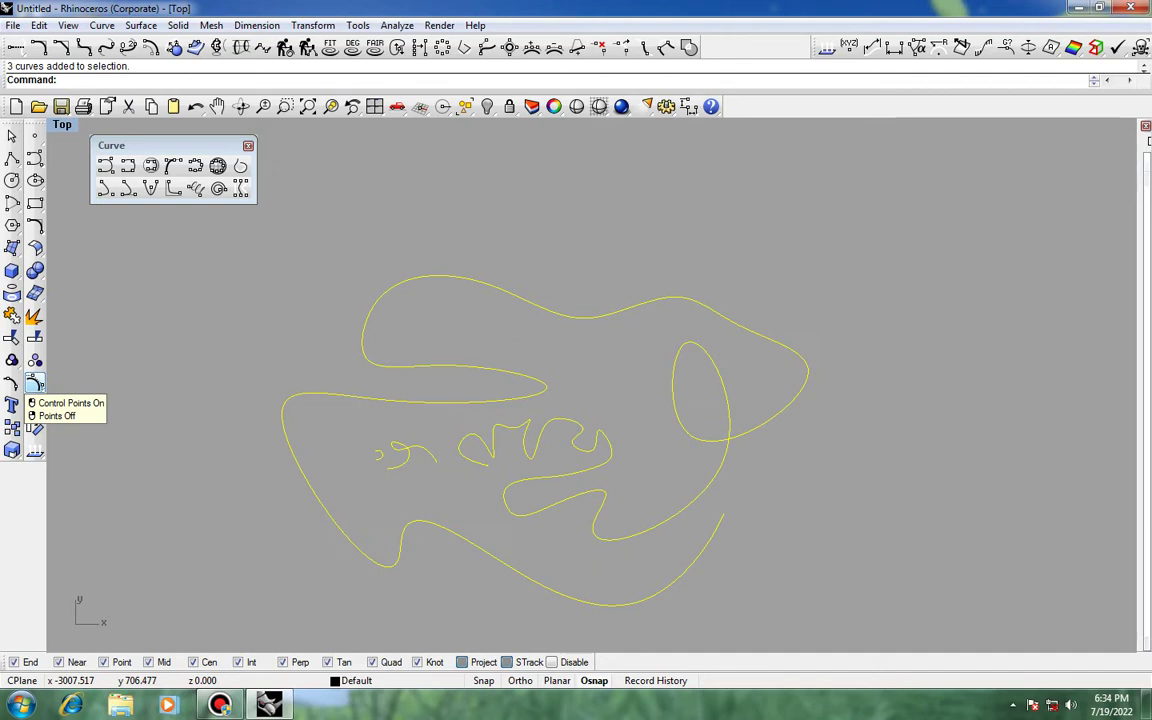
click(34, 384)
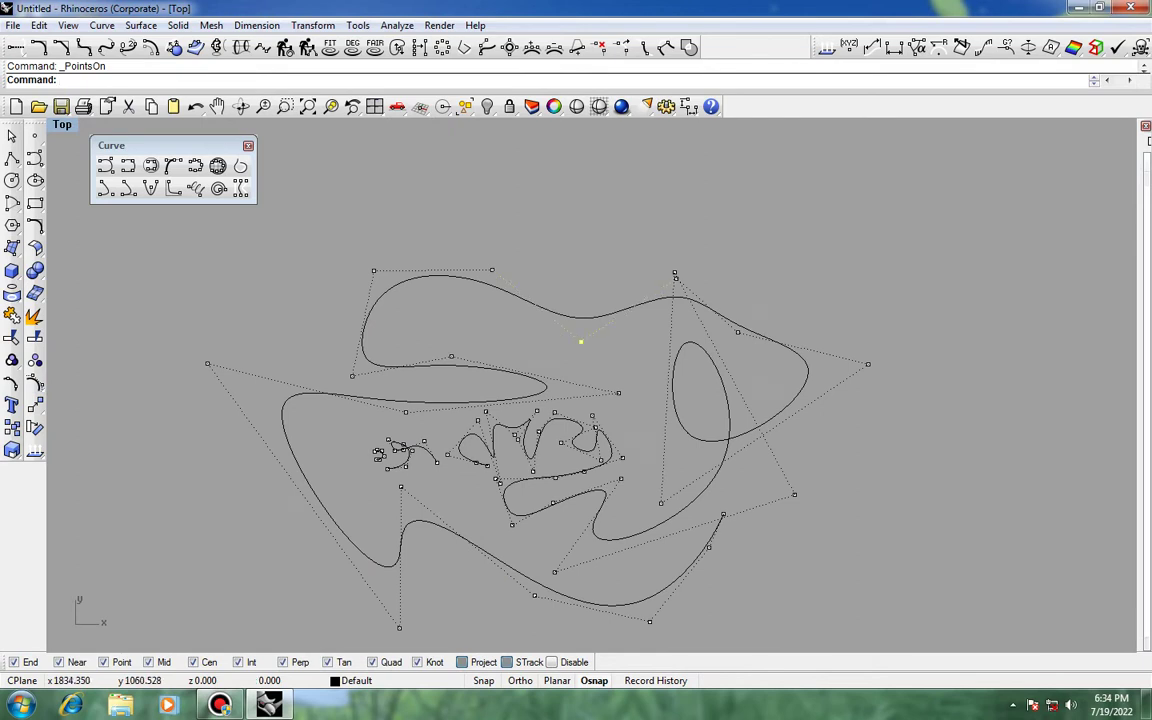
Step: Reshape the large interpolated curve by moving control points to raise its upper edge and bulge its upper-right side outward
drag(580, 342, 578, 260)
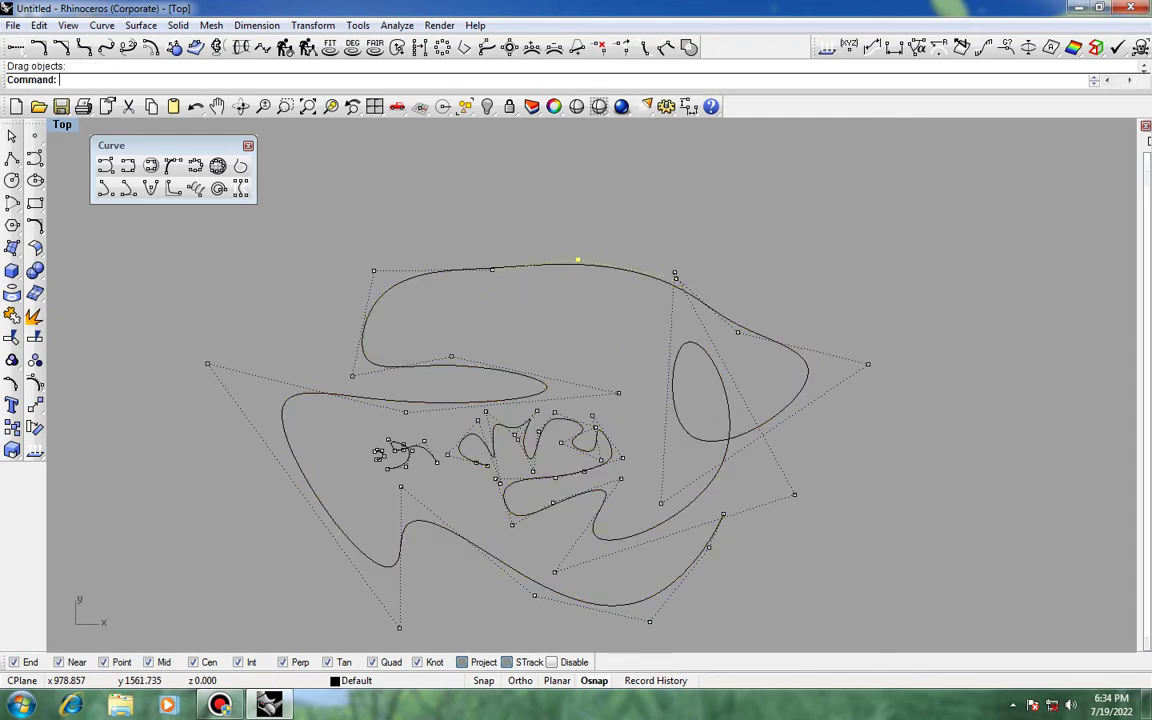
drag(492, 270, 486, 252)
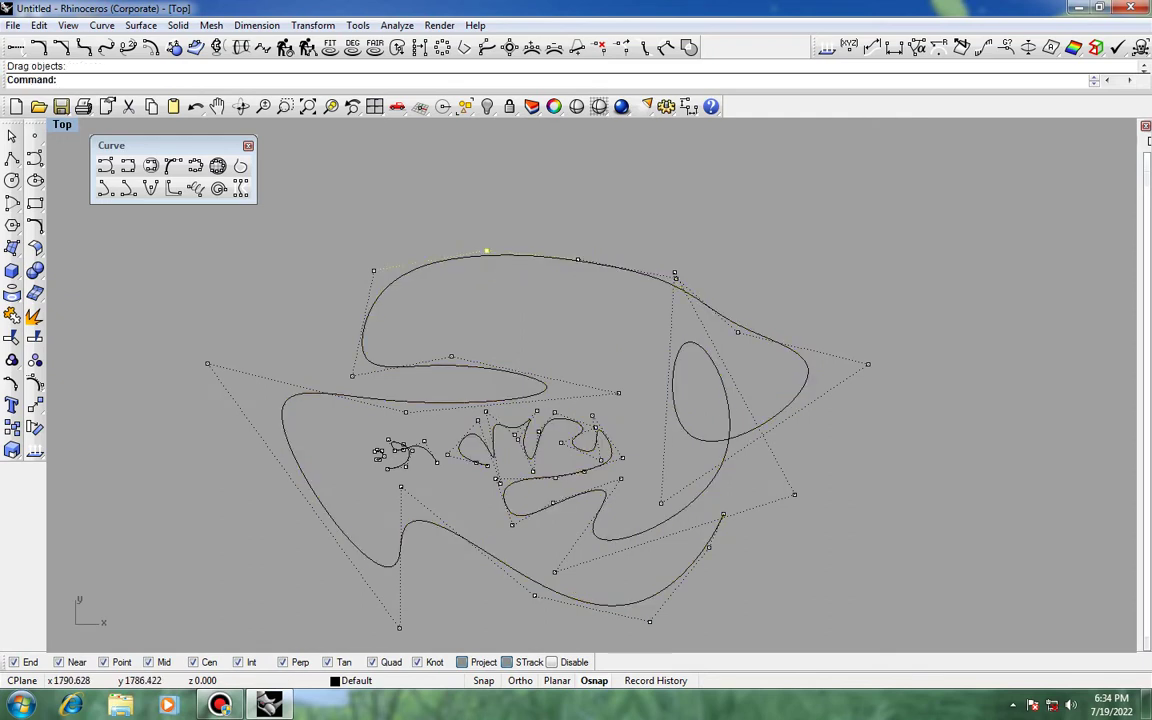
drag(578, 259, 578, 240)
mouse_move(674, 271)
mouse_down()
mouse_move(688, 278)
mouse_move(676, 275)
mouse_move(681, 288)
mouse_up()
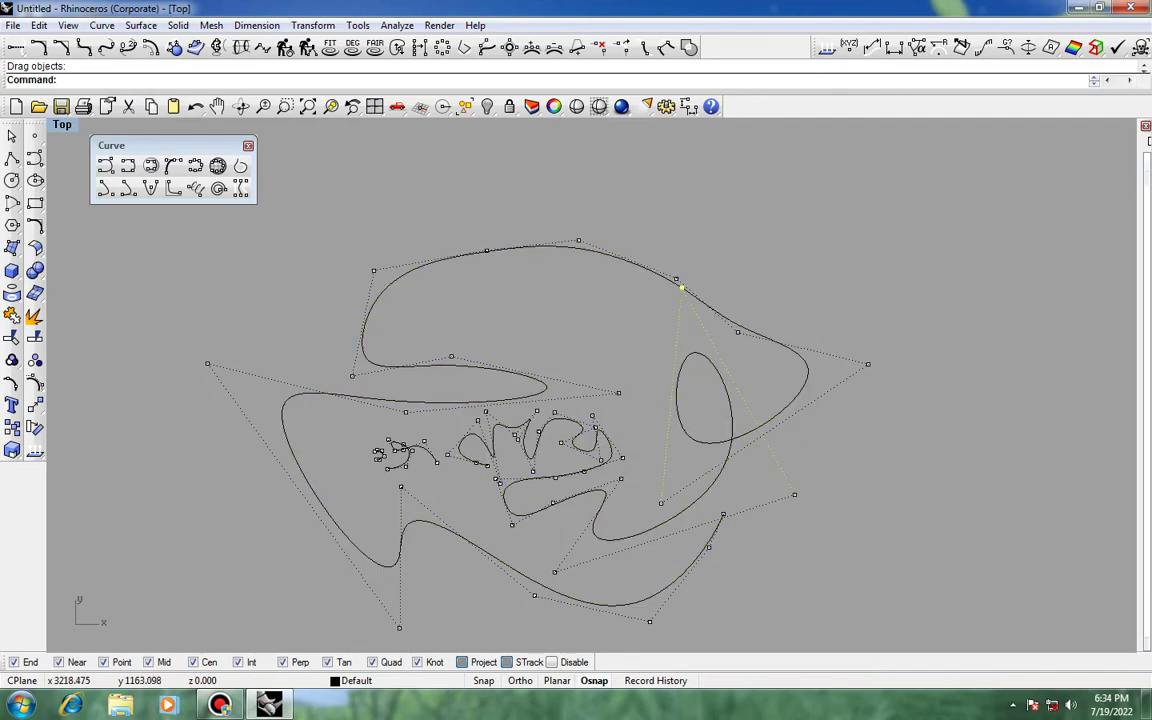
drag(737, 332, 812, 267)
drag(868, 364, 893, 400)
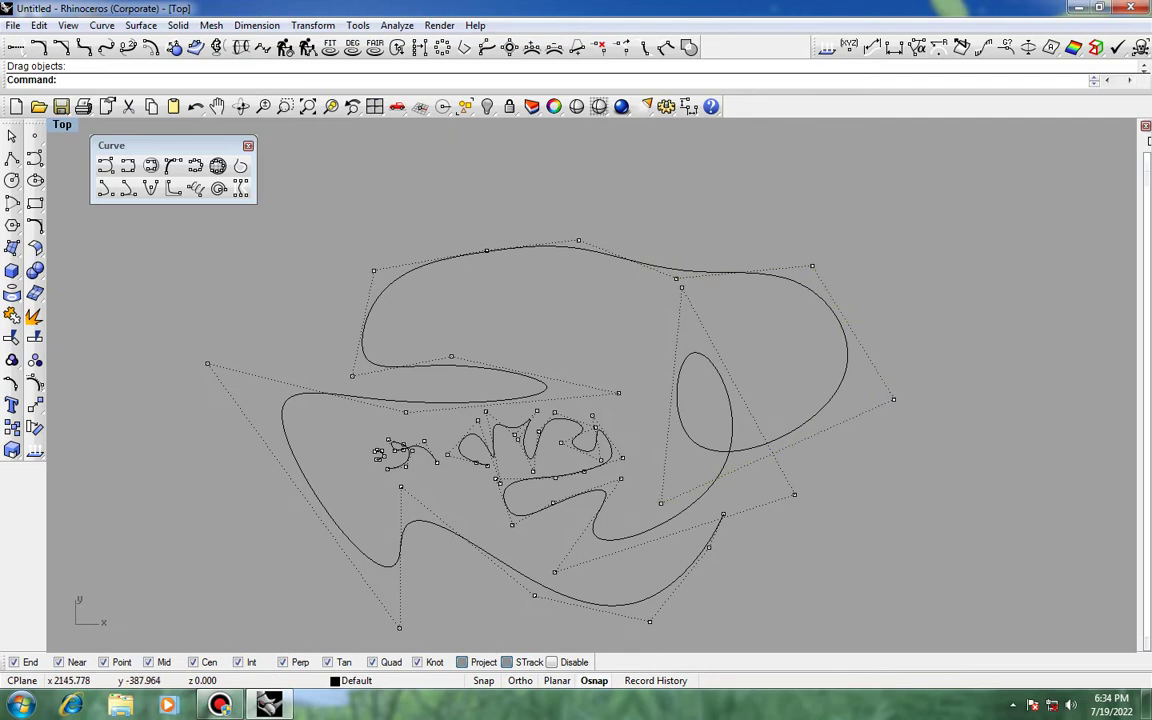
Step: Widen the curve's inner oval loop with its control points, pull the open end to the lower right, and turn the control points off
drag(661, 503, 628, 510)
drag(681, 288, 734, 308)
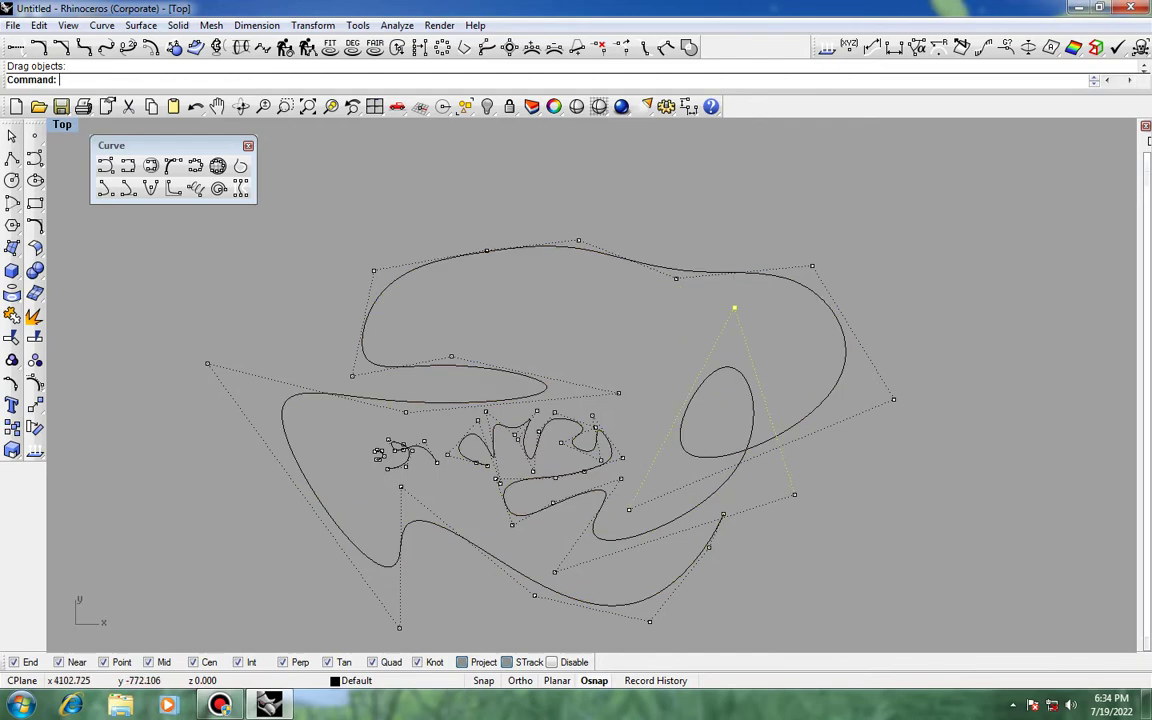
drag(794, 494, 832, 513)
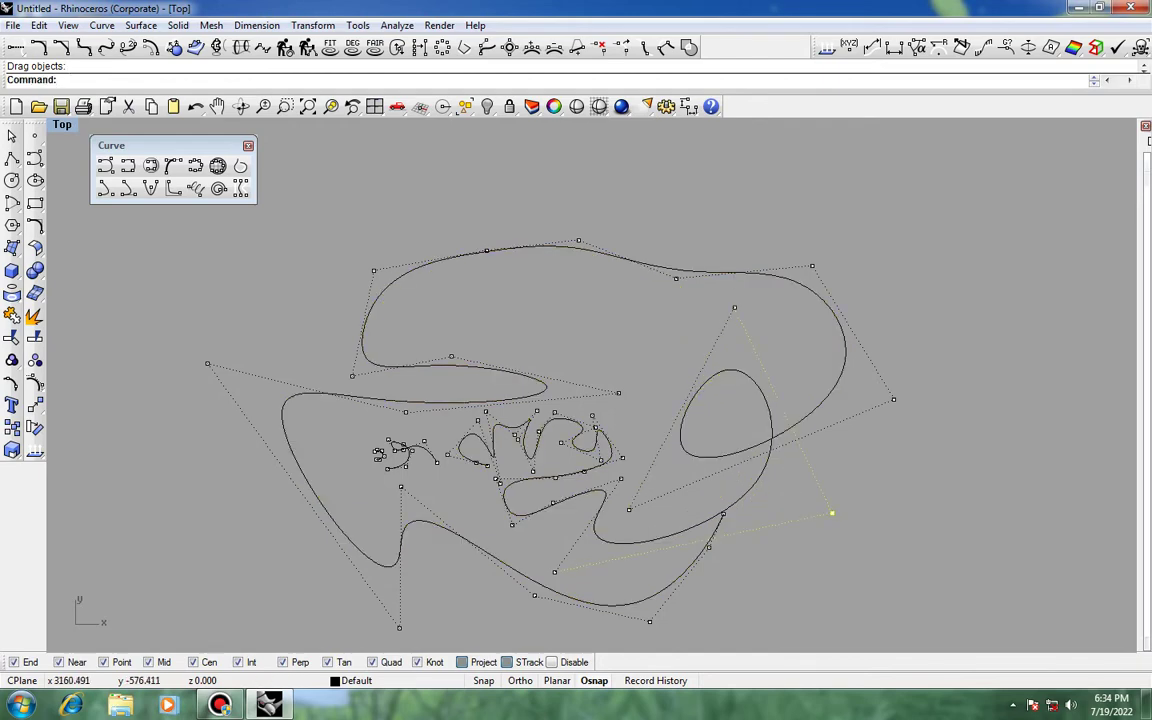
drag(723, 515, 753, 538)
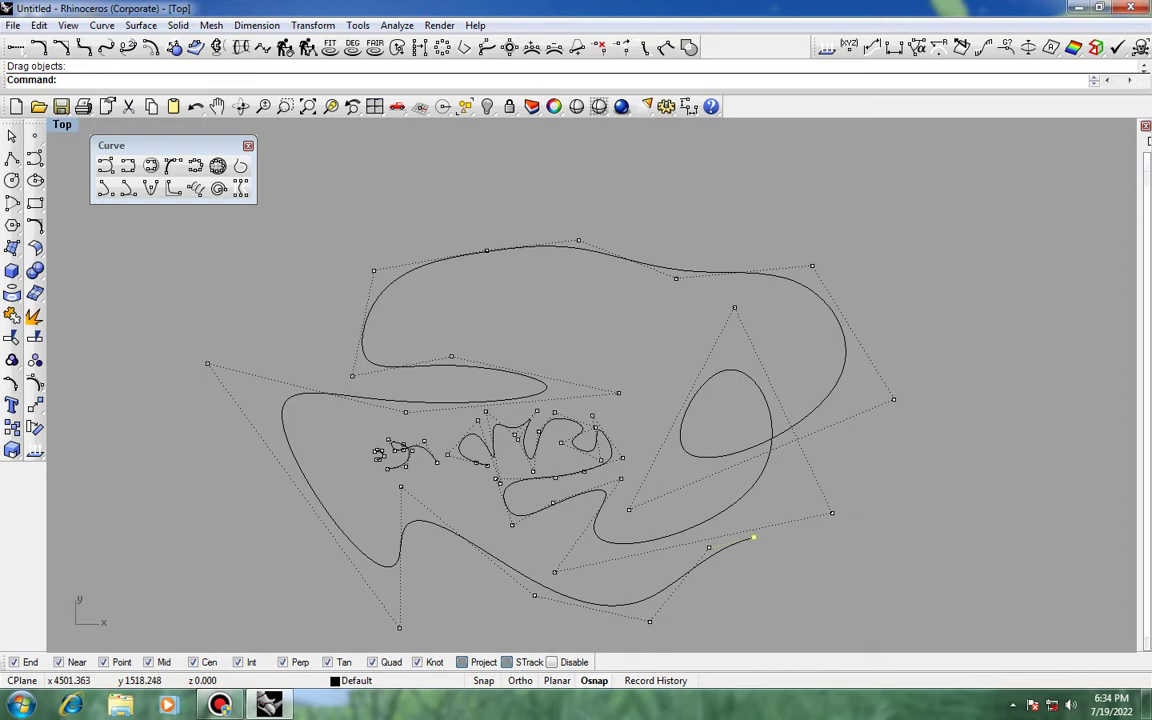
key(Escape)
Step: Draw an S-shaped handle curve in the empty area right of the existing curves, using two curve points with nearly horizontal handles
scroll(910, 254, down, 4)
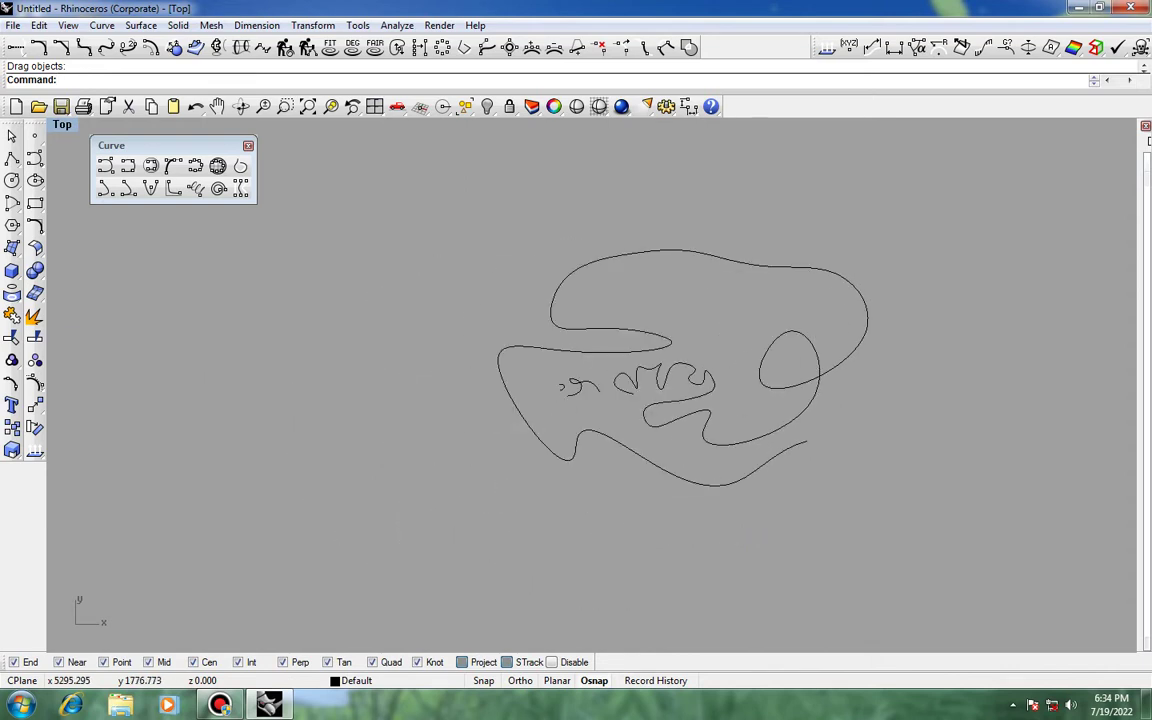
right_drag(910, 254, 655, 353)
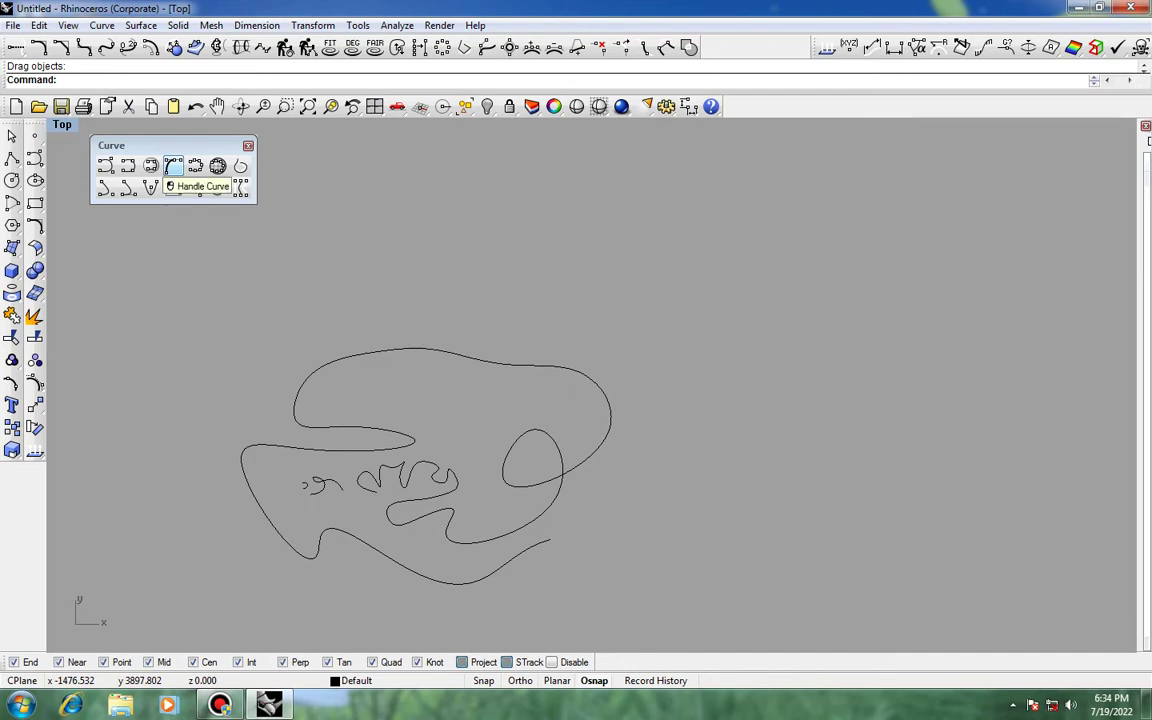
click(173, 166)
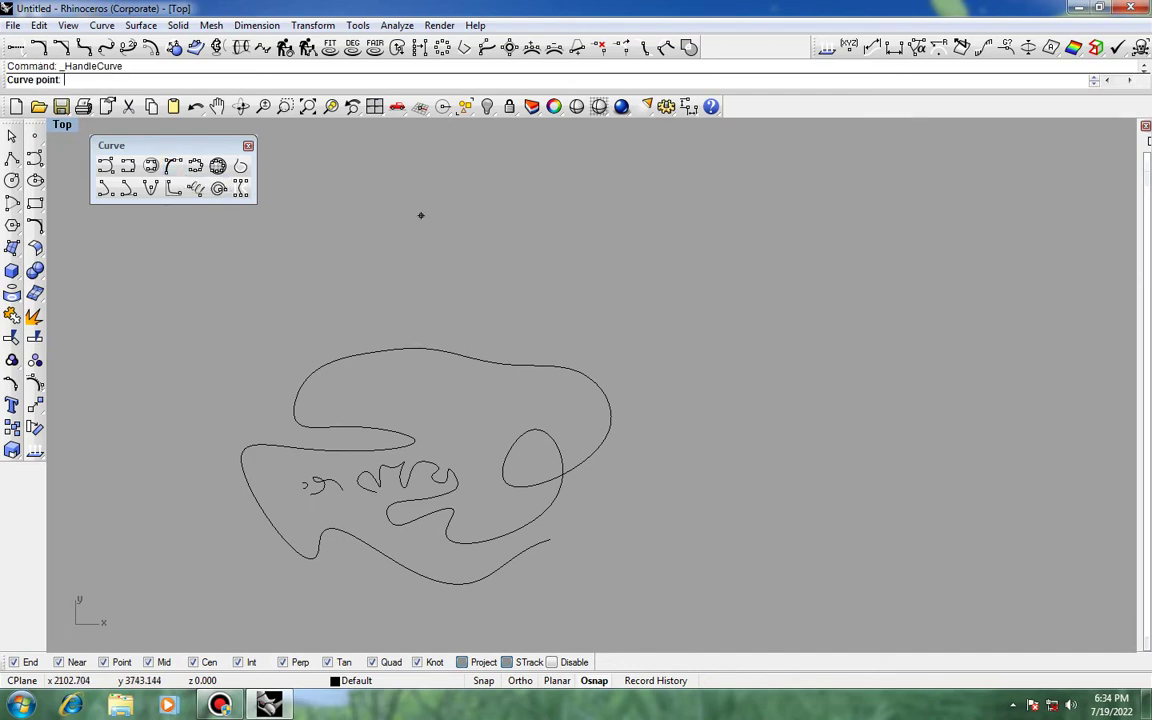
scroll(627, 266, down, 4)
right_drag(751, 309, 186, 374)
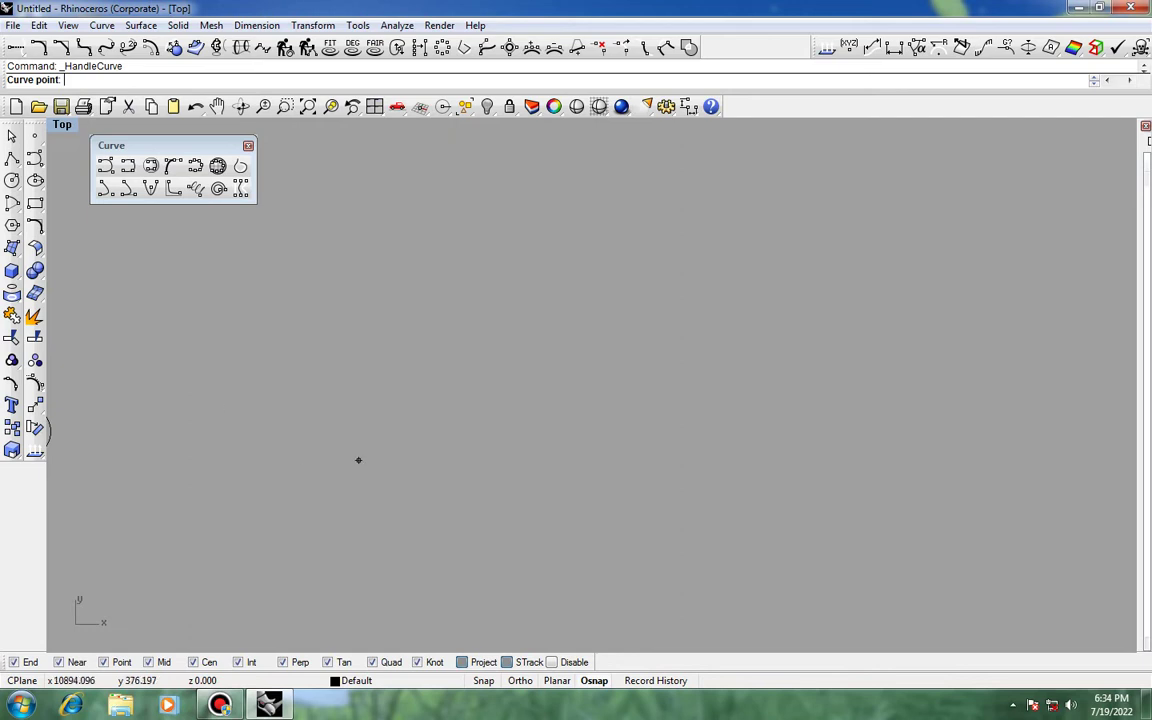
click(449, 409)
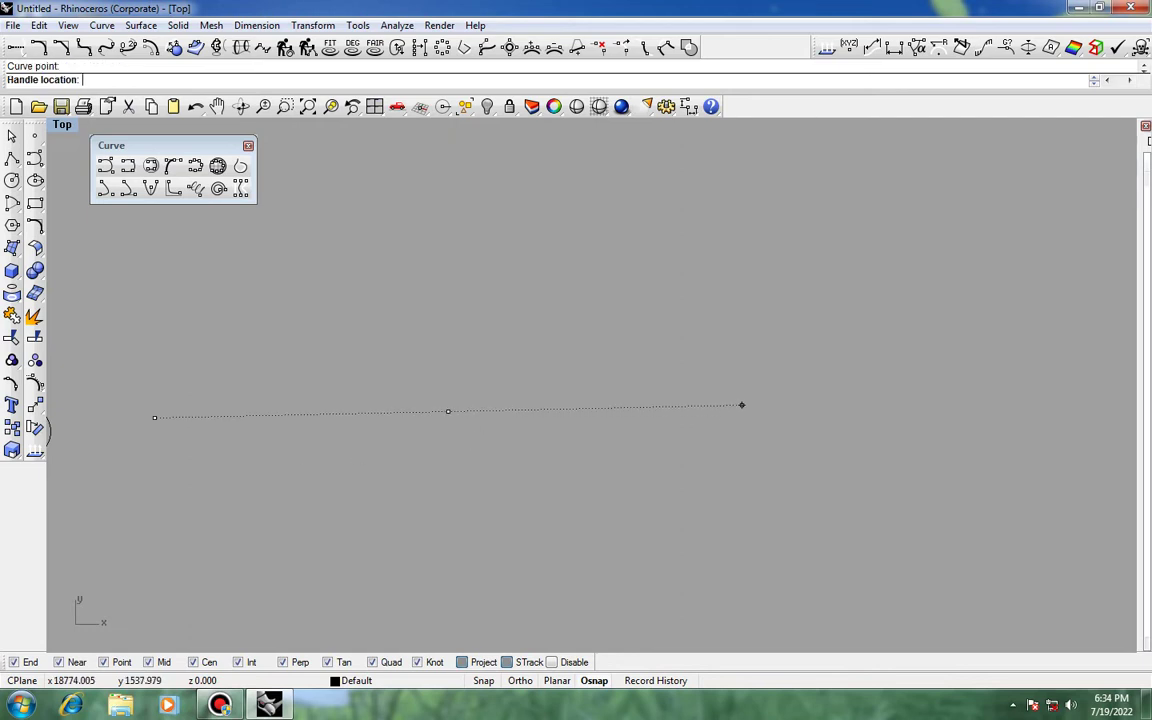
click(759, 431)
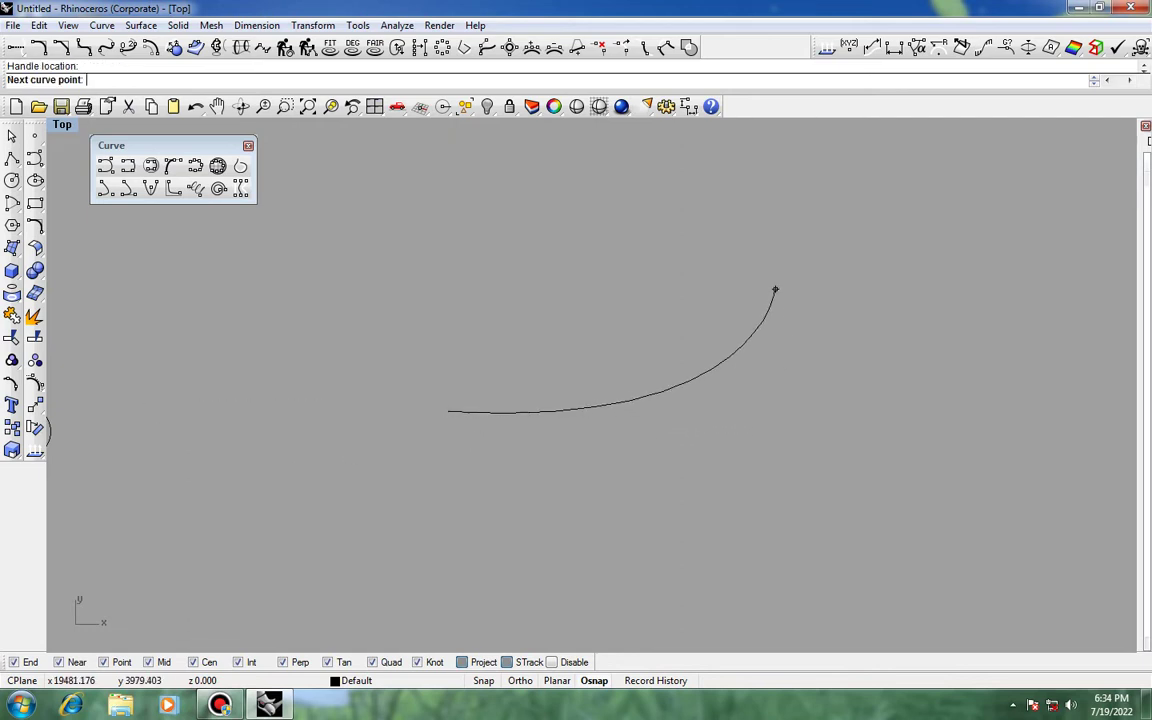
right_drag(774, 288, 668, 514)
click(681, 364)
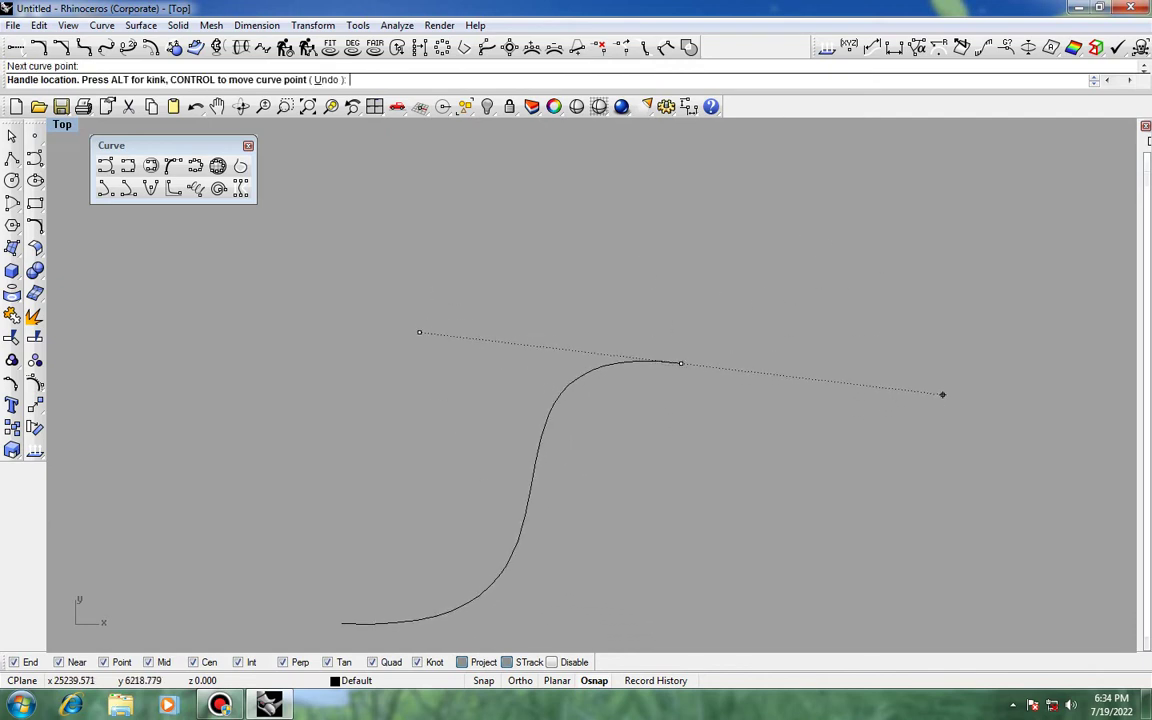
click(943, 395)
right_click(939, 418)
Step: Start a second handle curve right of the S-shaped curve, with a long low segment and a sharp corner leading steeply upward
scroll(937, 422, down, 4)
right_drag(937, 425, 641, 406)
click(150, 165)
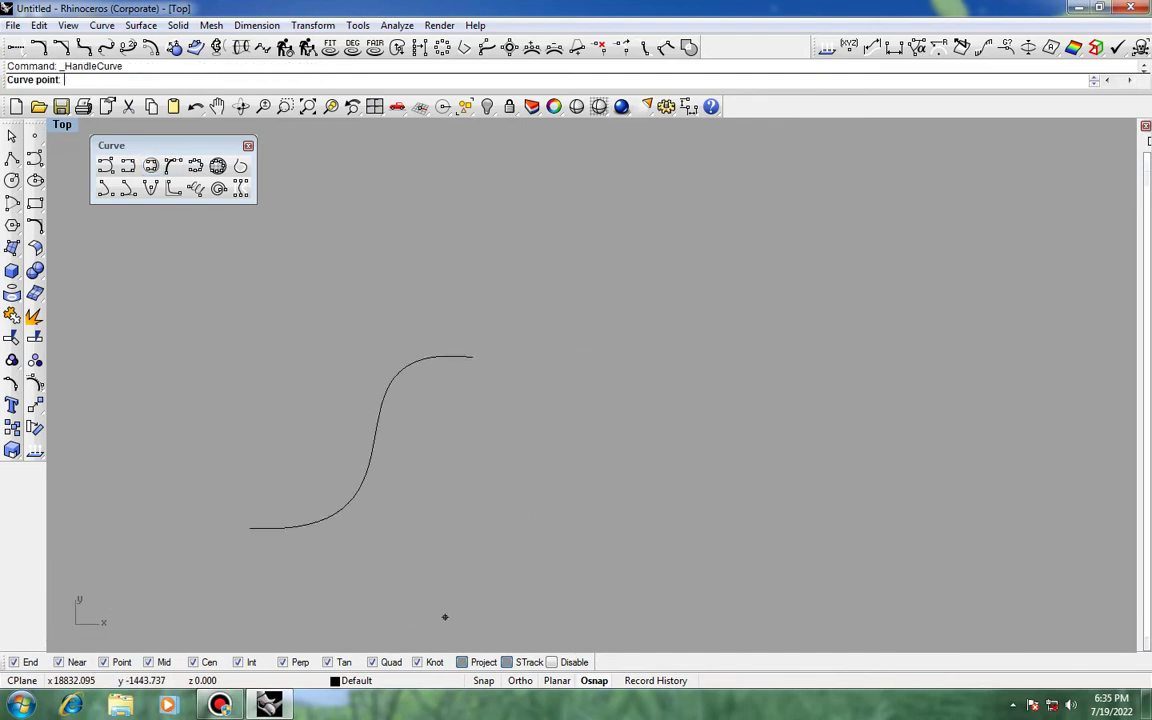
click(445, 614)
click(796, 541)
click(798, 540)
right_drag(780, 296, 605, 375)
scroll(627, 334, down, 6)
click(669, 309)
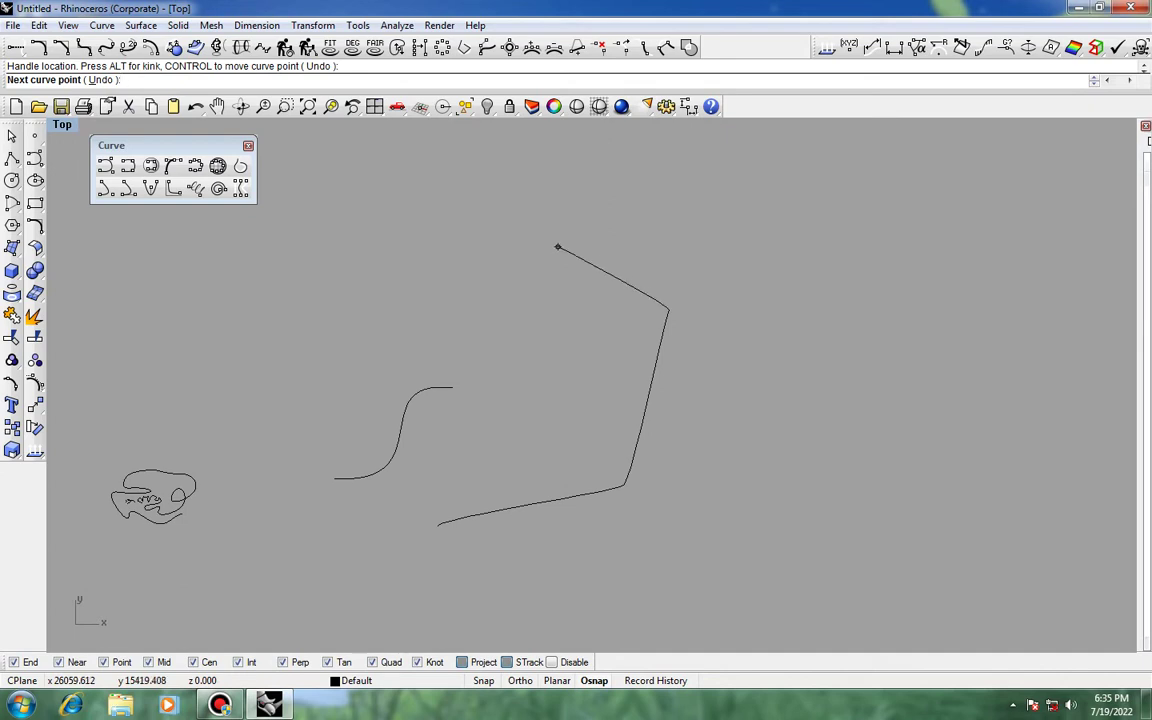
Step: Extend the handle curve with a sharp turn back left, a long arch to the right and a wavy descent, and finish it
drag(566, 288, 875, 245)
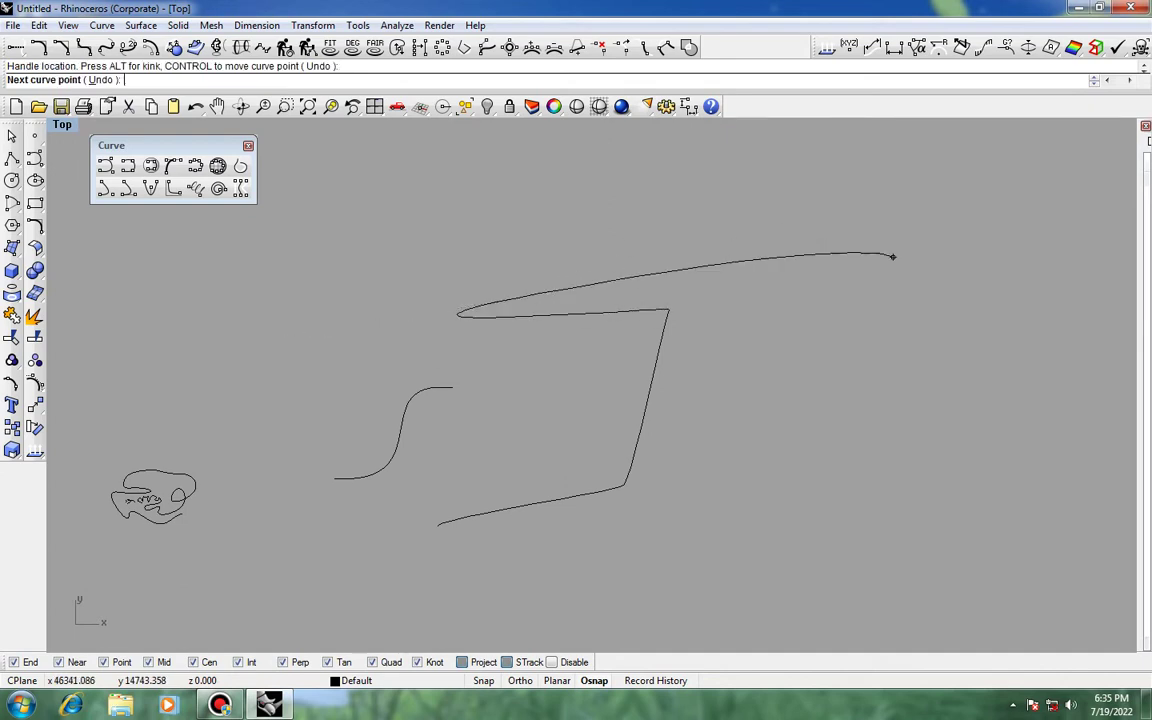
drag(748, 380, 869, 329)
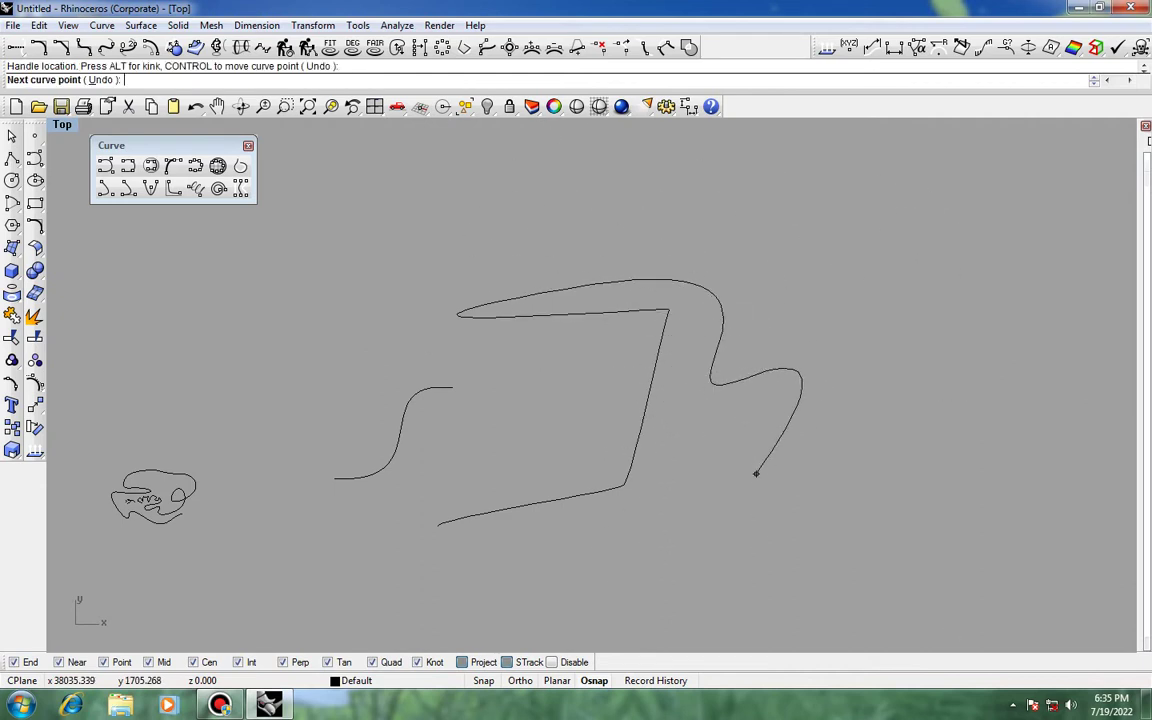
click(758, 496)
right_click(900, 246)
scroll(905, 242, down, 8)
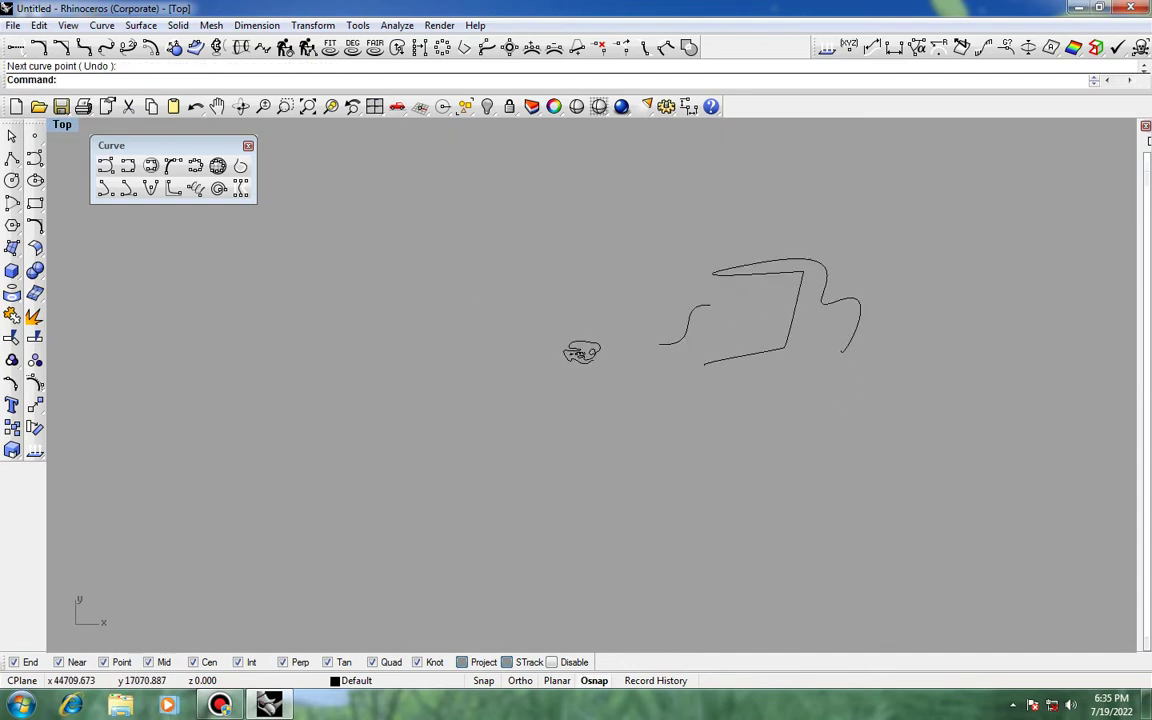
right_drag(580, 352, 90, 512)
click(173, 165)
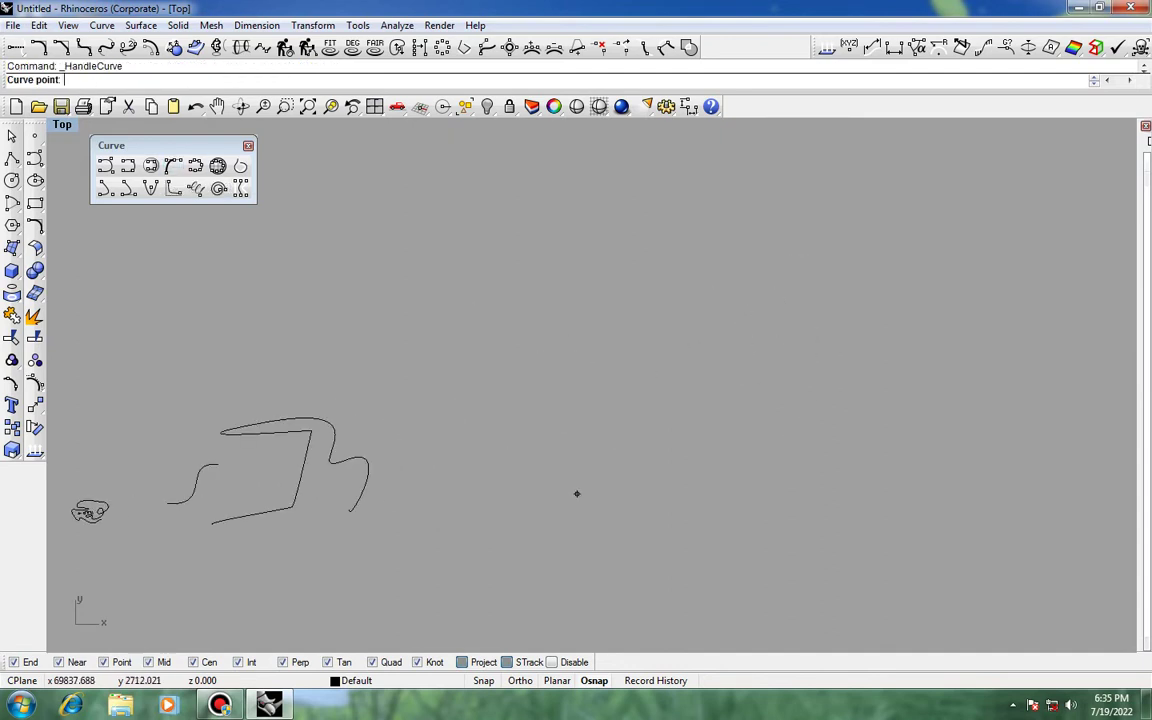
click(564, 517)
click(549, 316)
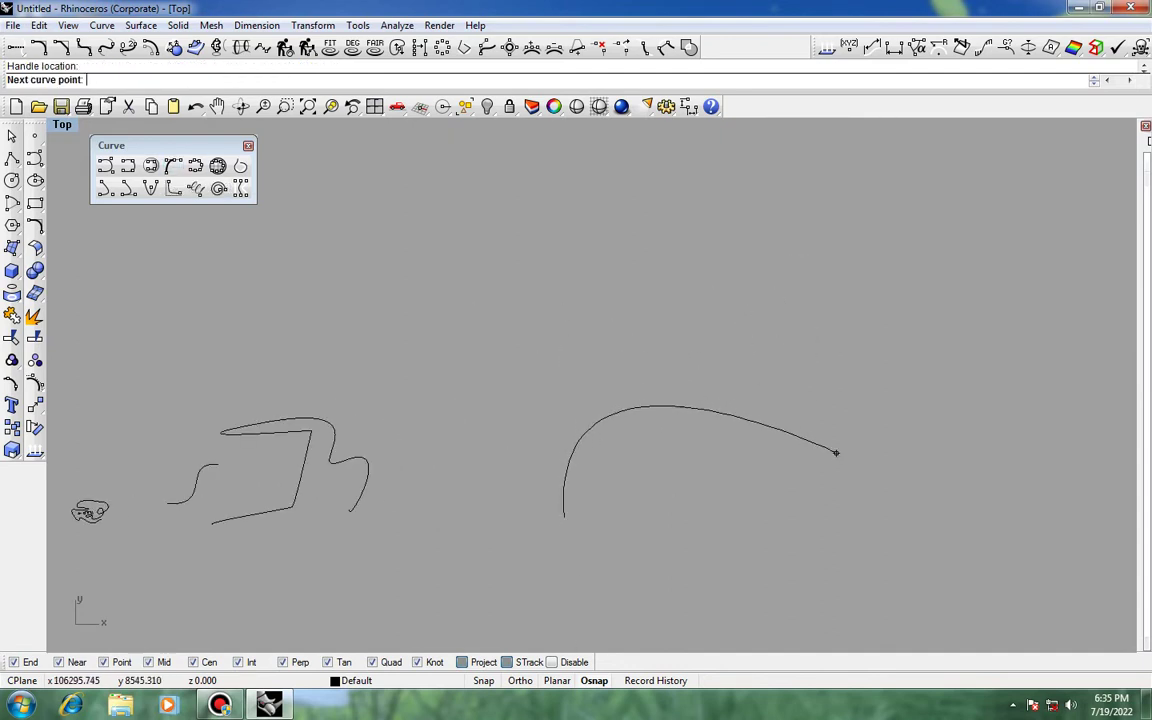
click(900, 436)
click(948, 238)
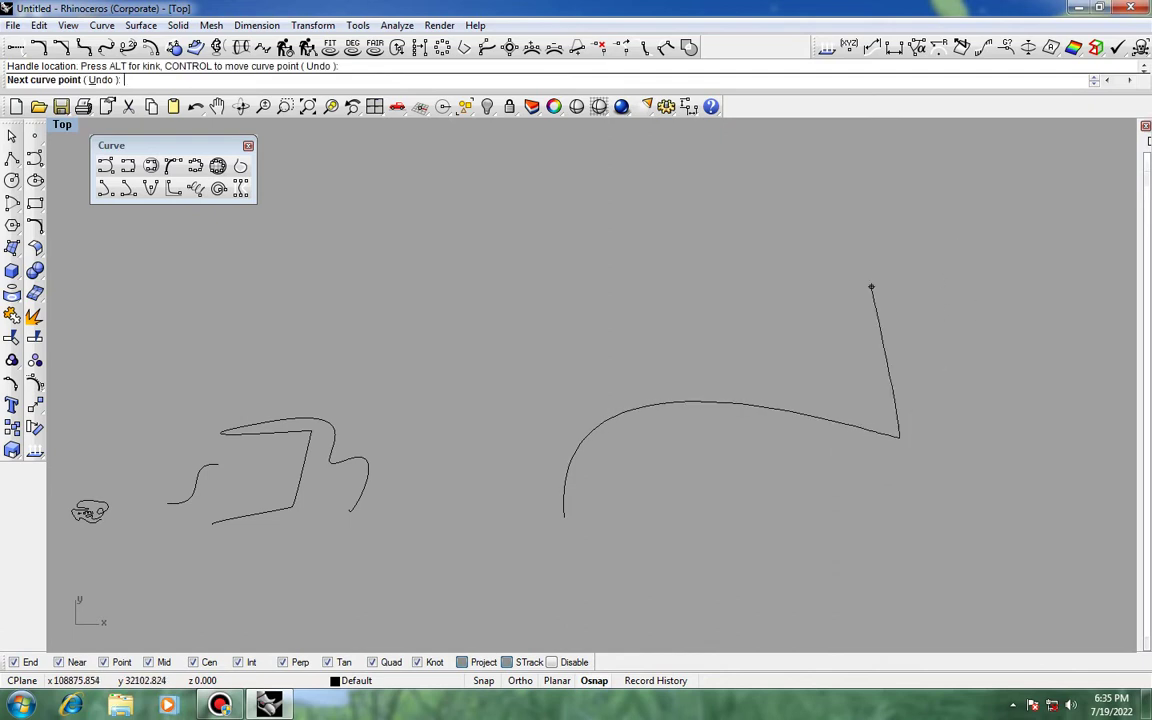
key(Escape)
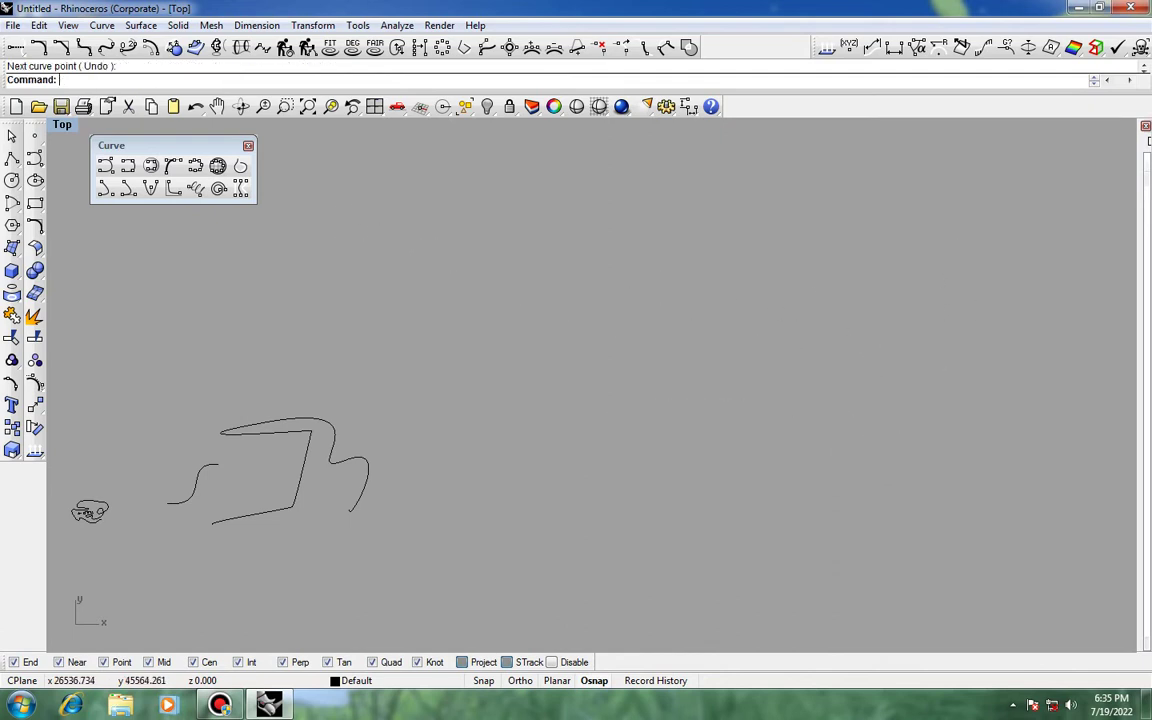
click(173, 166)
click(501, 518)
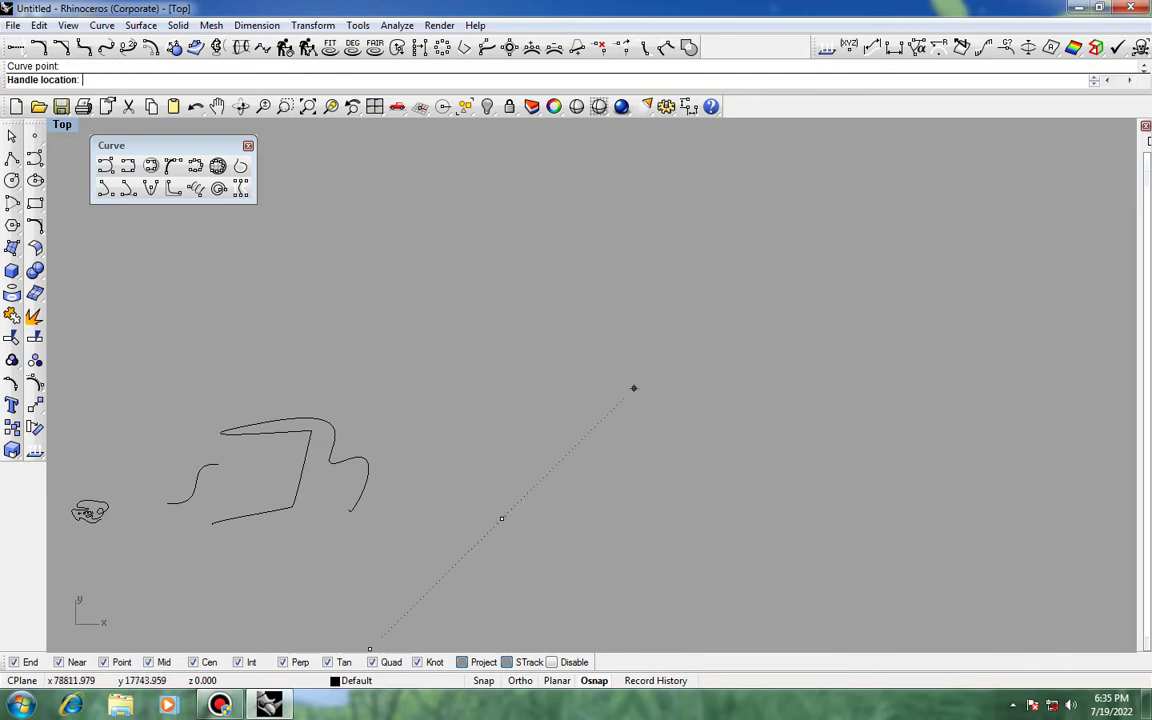
click(704, 317)
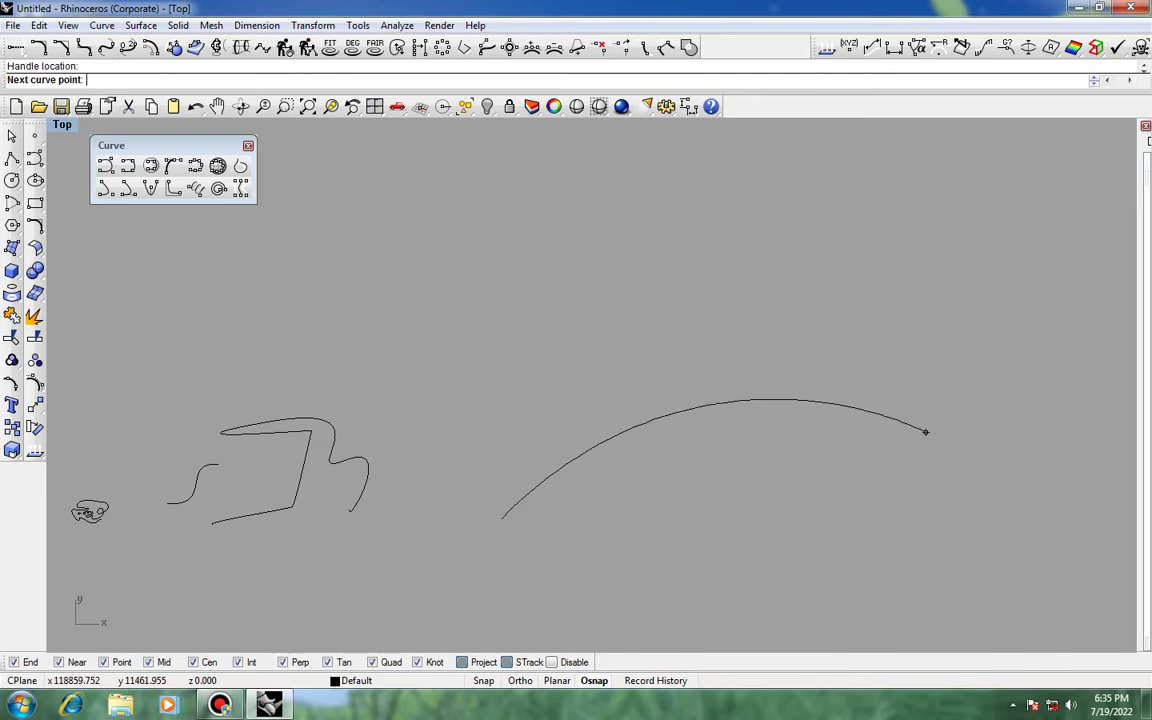
click(1012, 467)
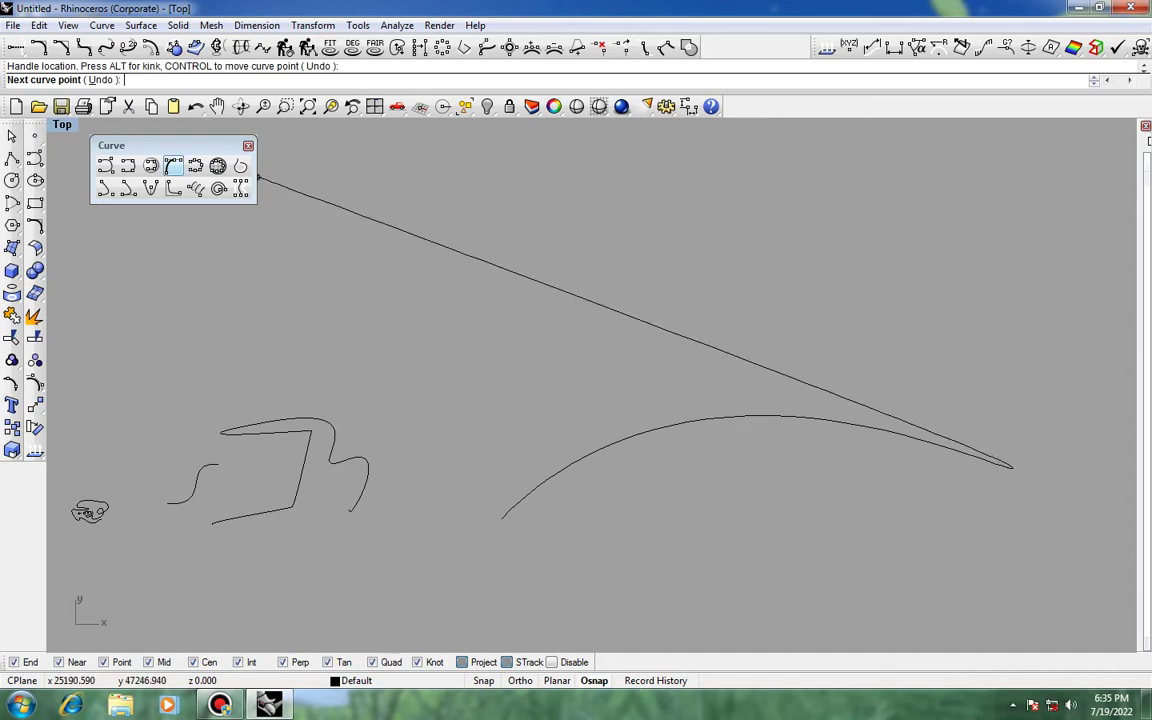
key(Escape)
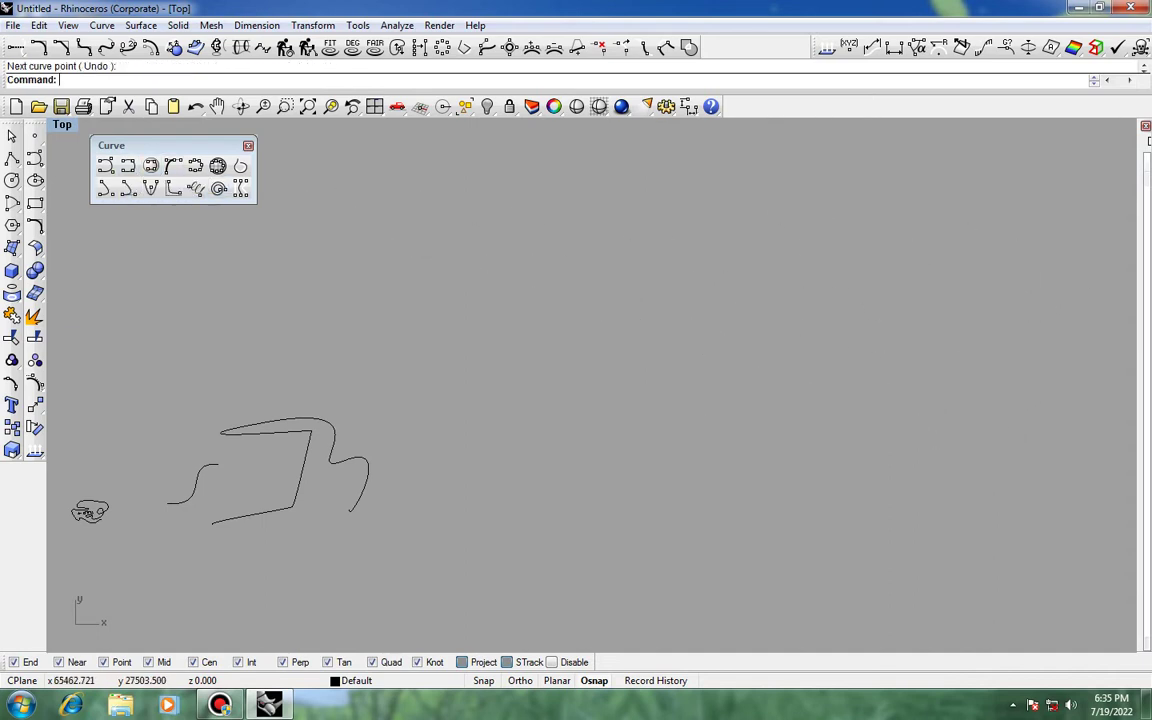
click(173, 166)
drag(558, 553, 540, 375)
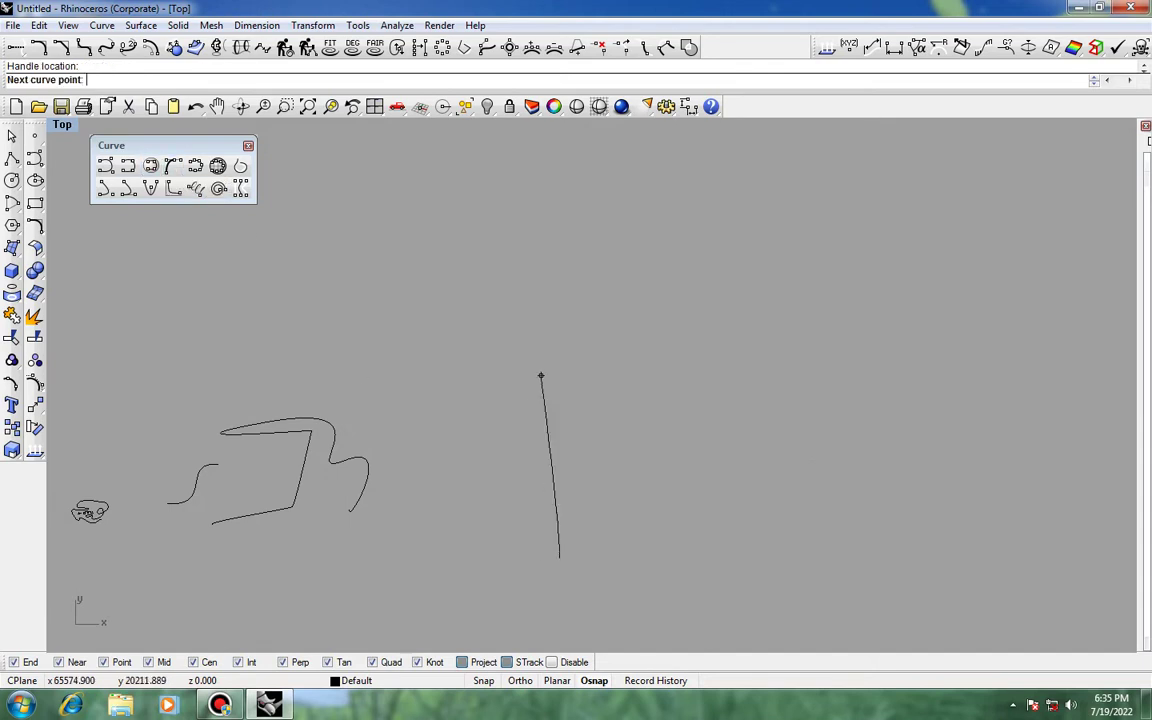
click(964, 519)
click(968, 519)
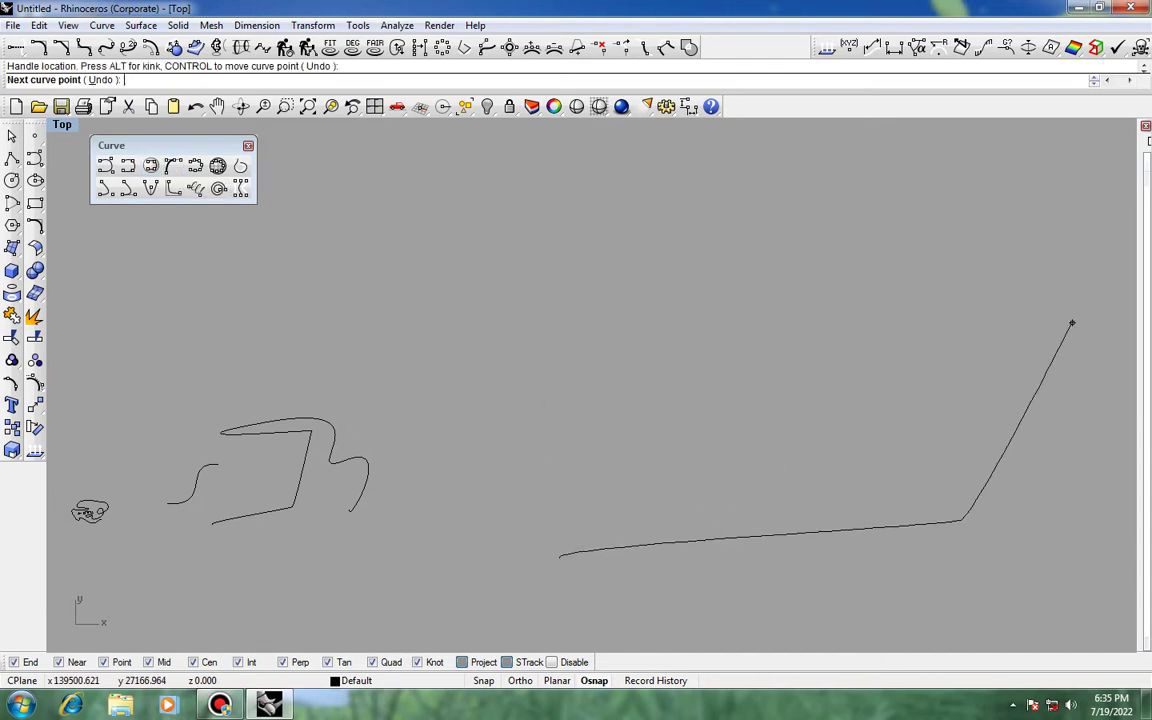
key(Escape)
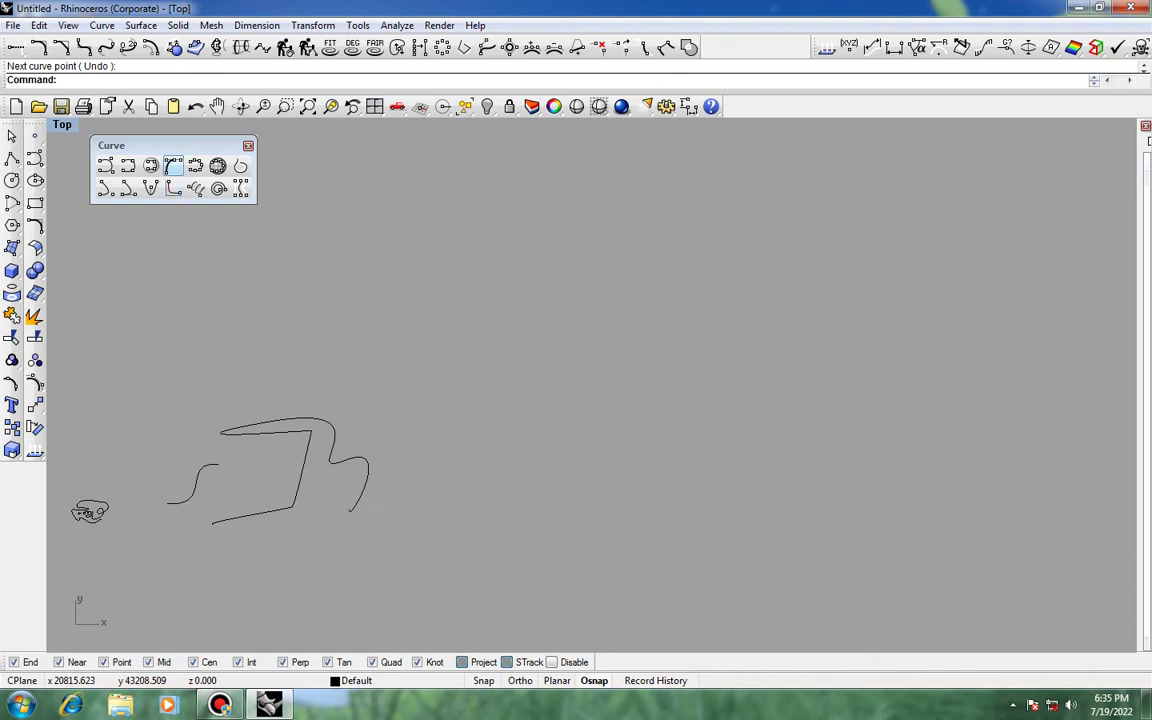
Step: Begin a large handle curve right of the existing curves, rising into an arch and dipping into a wide valley toward the right
click(173, 166)
click(612, 592)
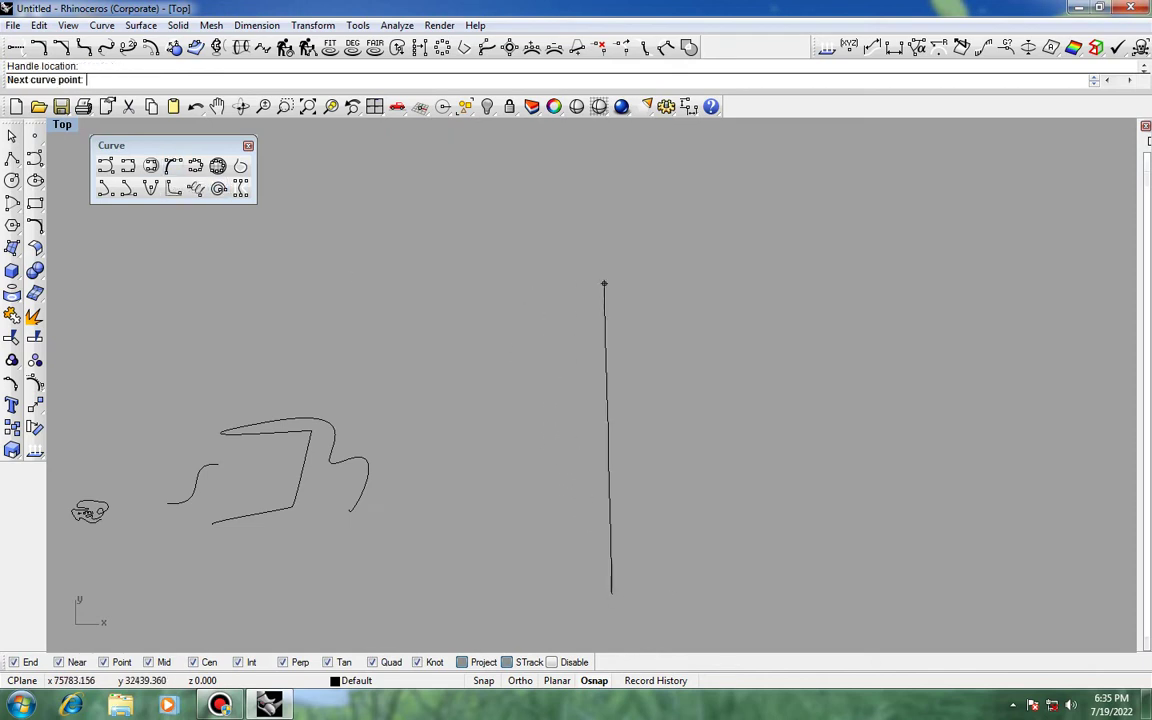
click(776, 325)
right_drag(964, 424, 473, 442)
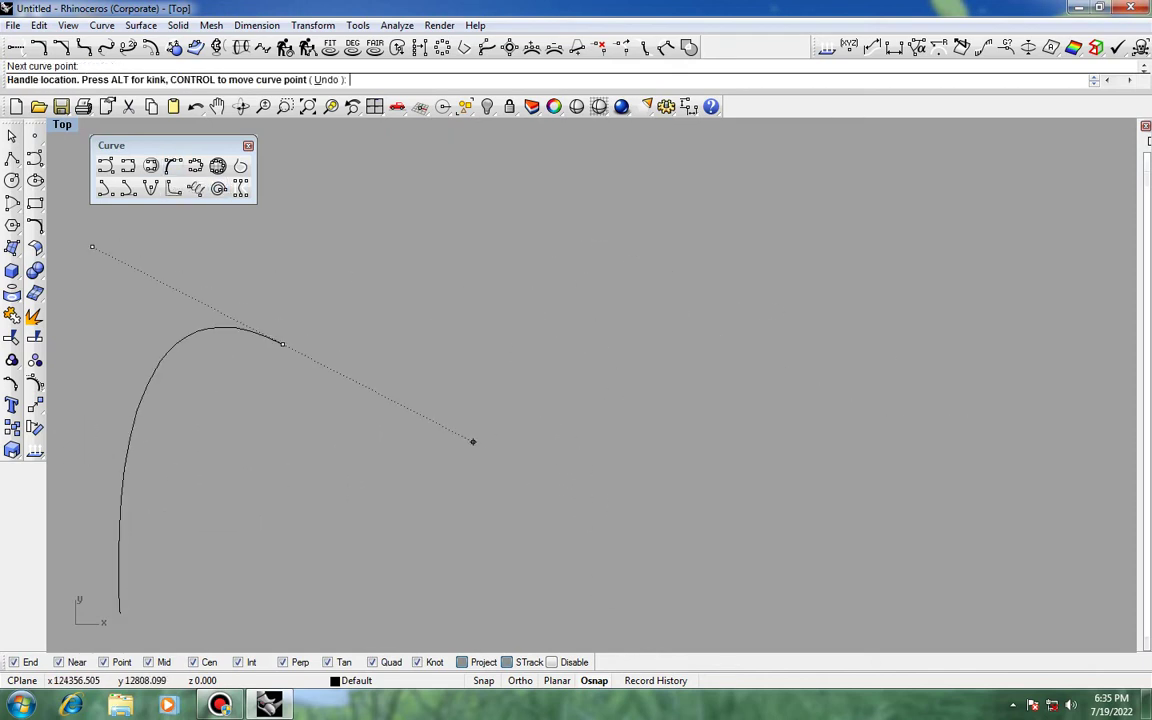
click(689, 535)
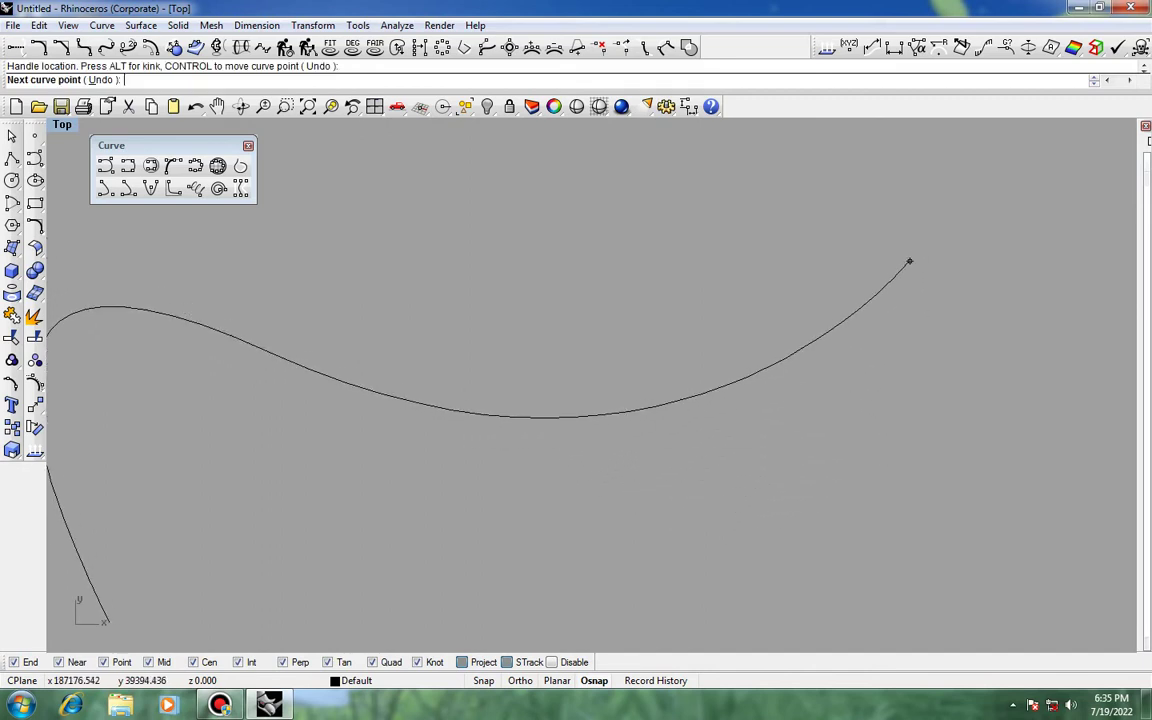
scroll(834, 229, down, 10)
right_drag(815, 239, 841, 338)
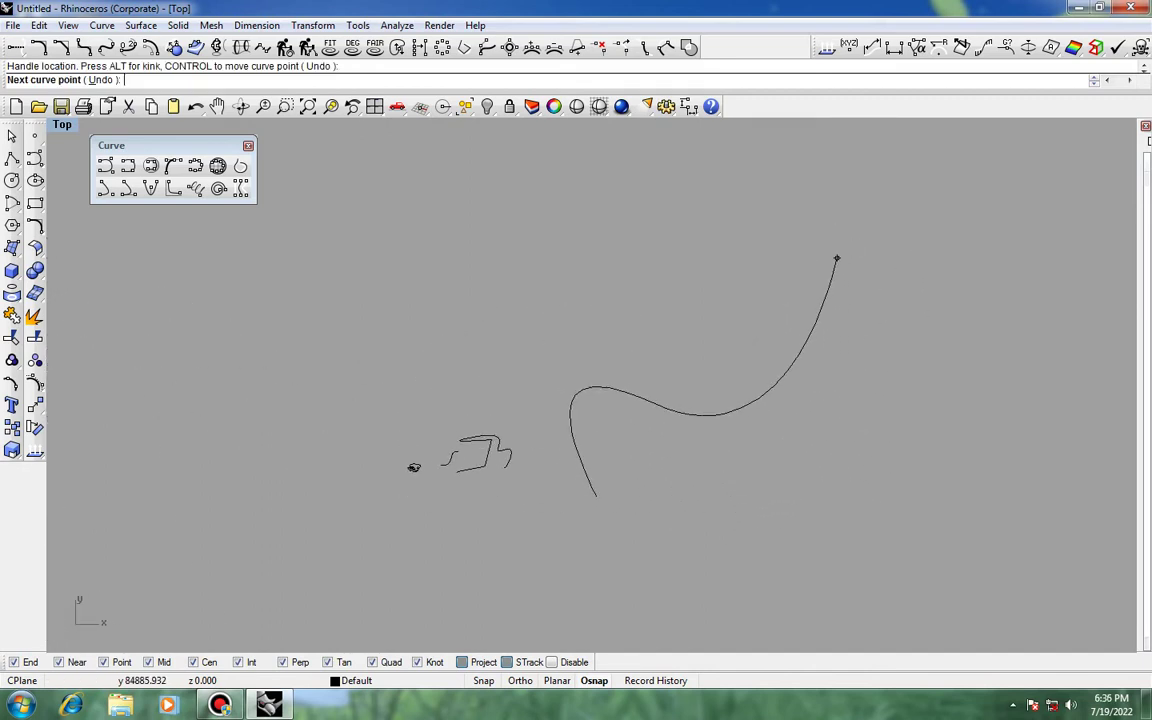
Step: Extend the large handle curve into a wide loop that crosses over itself, and end it at a point to the lower right
click(821, 243)
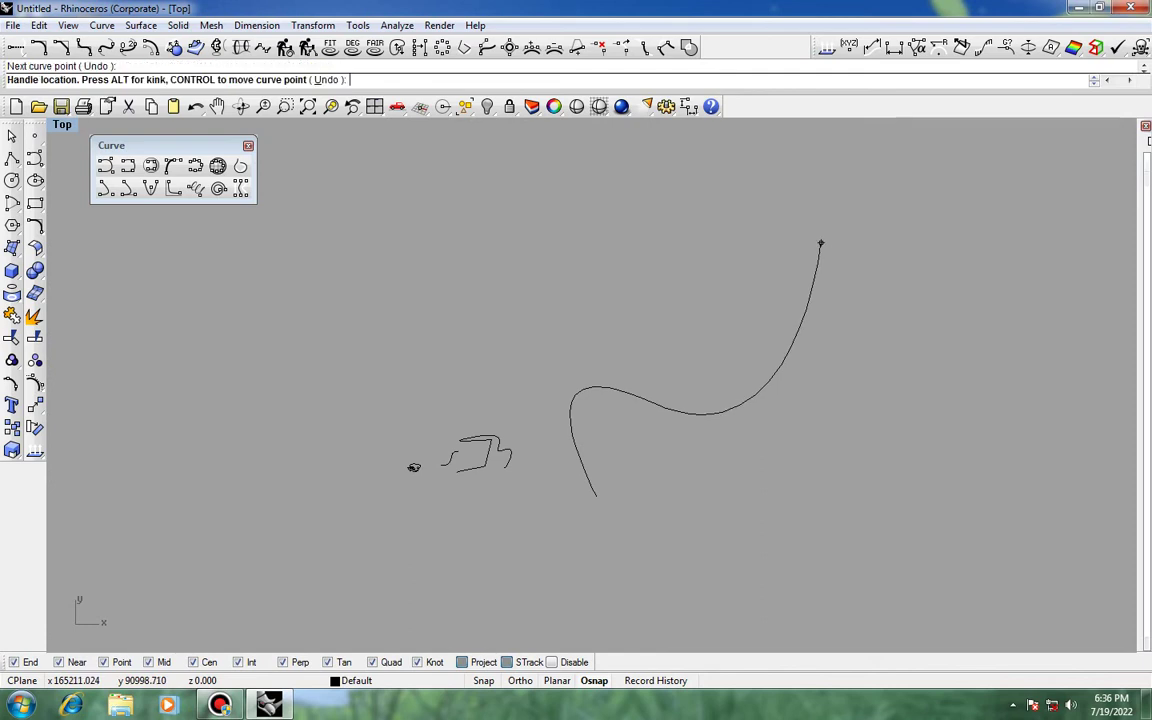
click(553, 249)
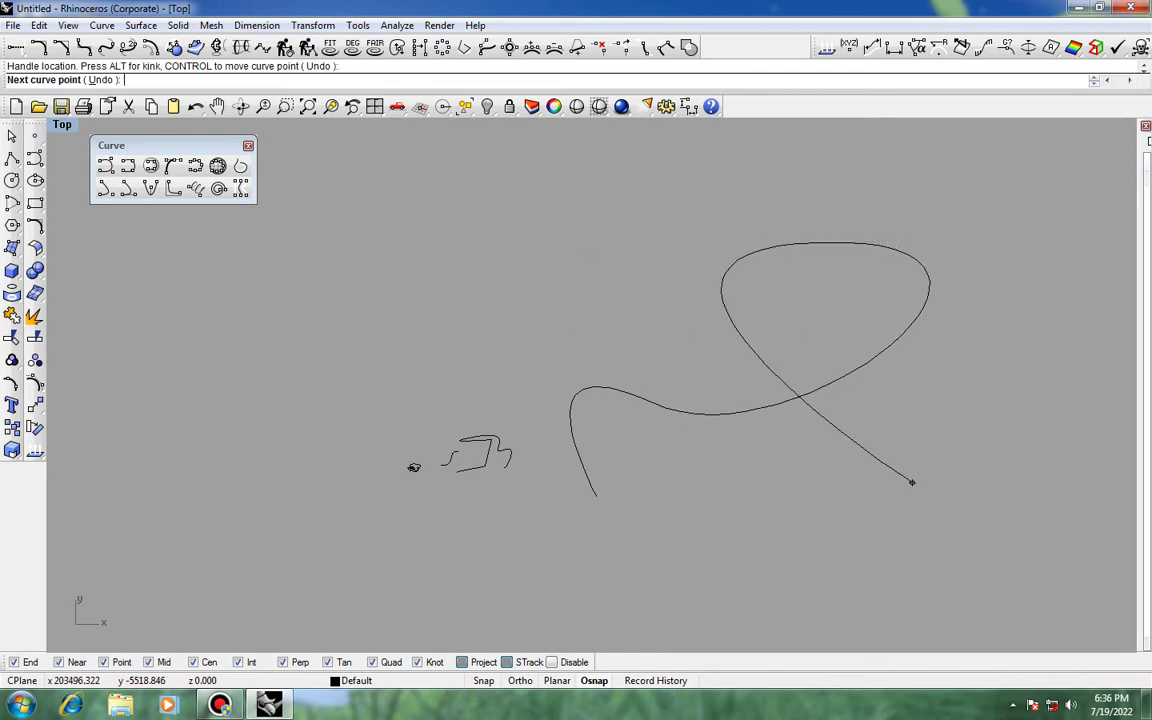
click(917, 482)
scroll(795, 575, up, 2)
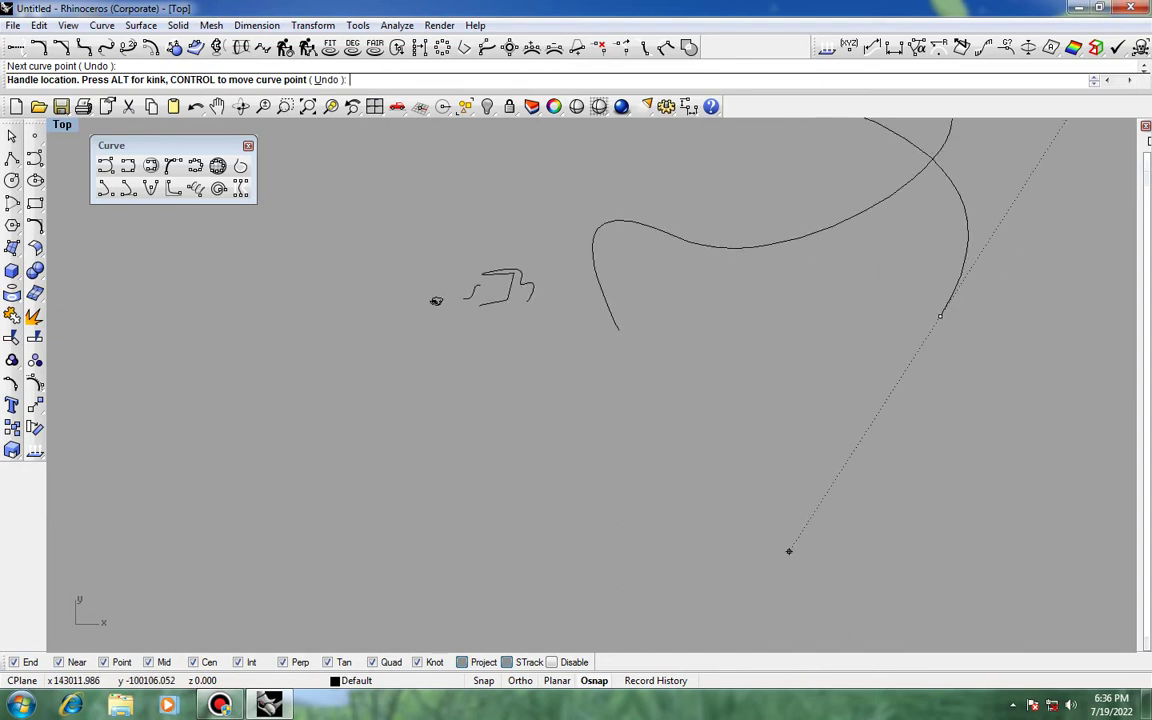
scroll(792, 553, down, 5)
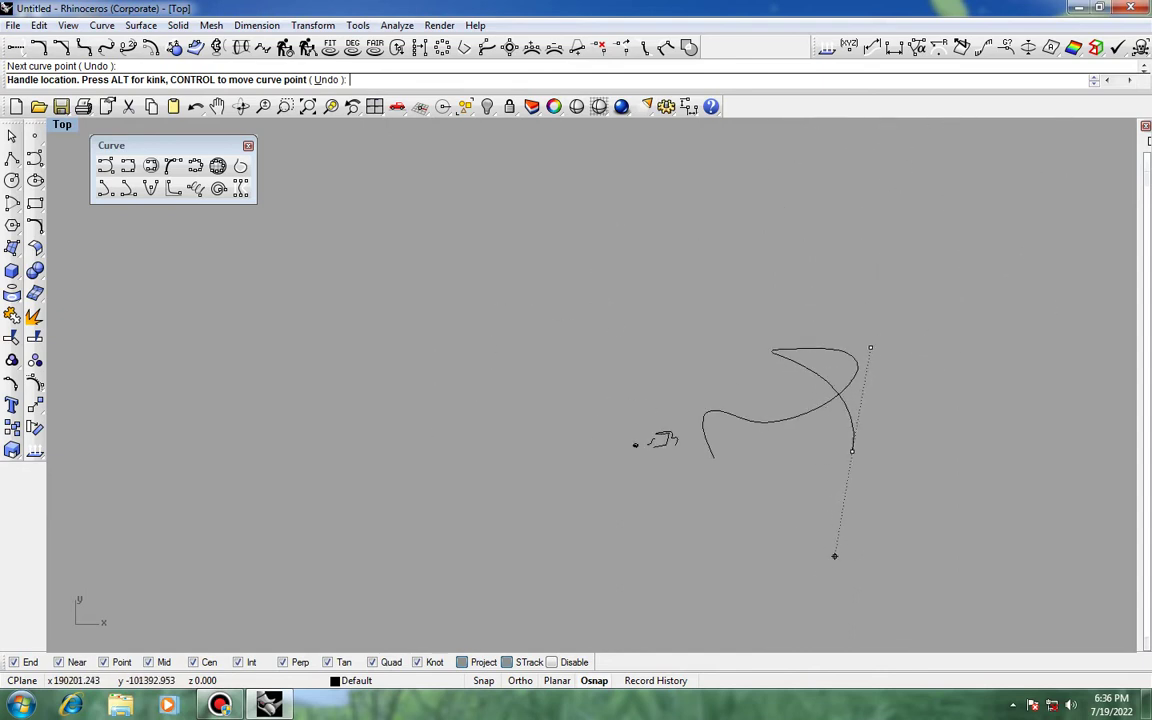
click(958, 528)
click(607, 583)
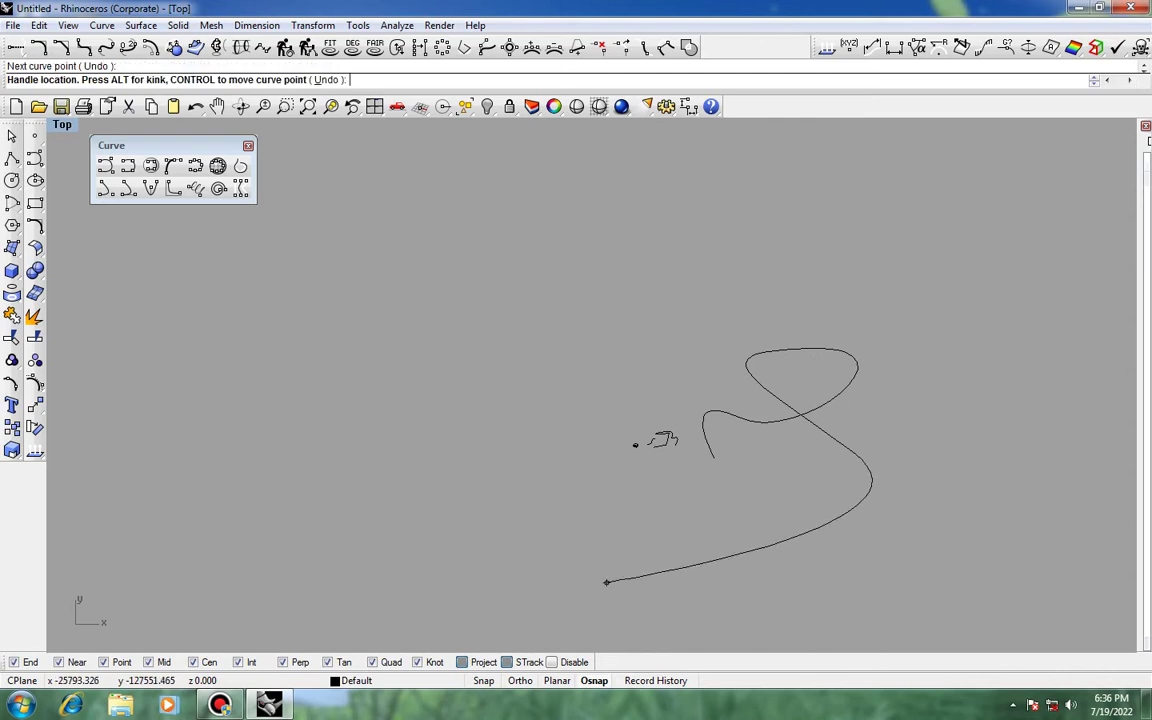
key(Return)
Step: Freehand-sketch a short vertical stroke and an e-shaped scribble with smaller loops in the empty area beyond the large handle curve
scroll(726, 428, up, 10)
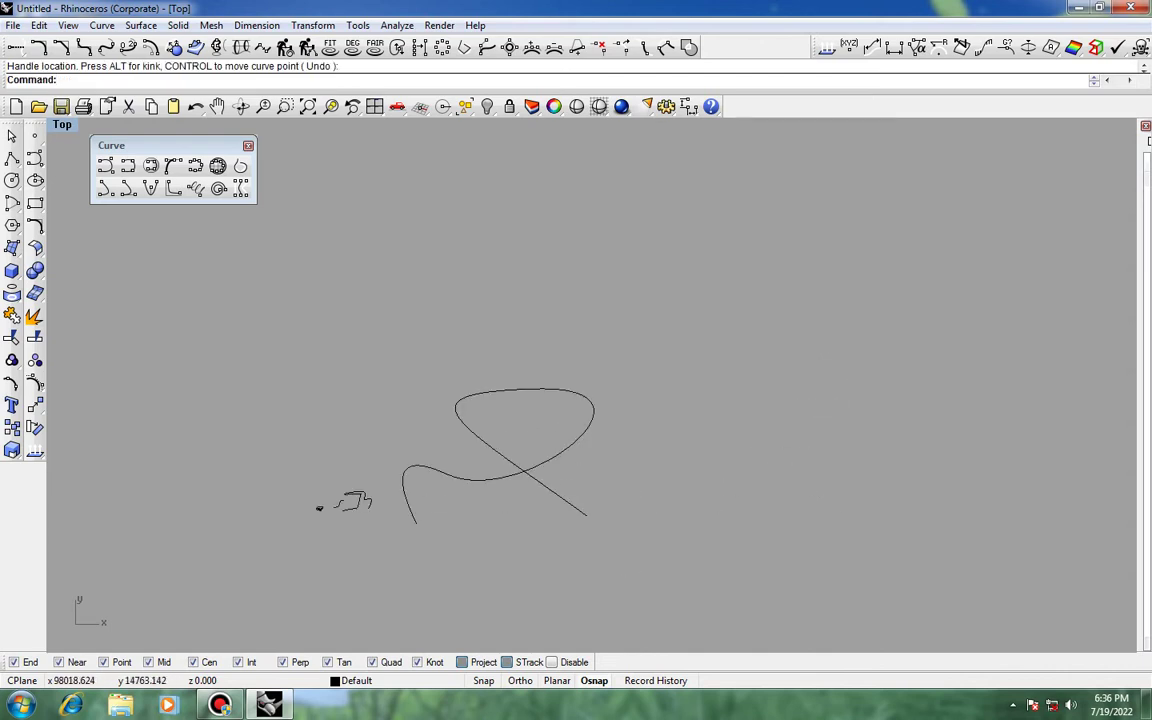
scroll(301, 559, down, 6)
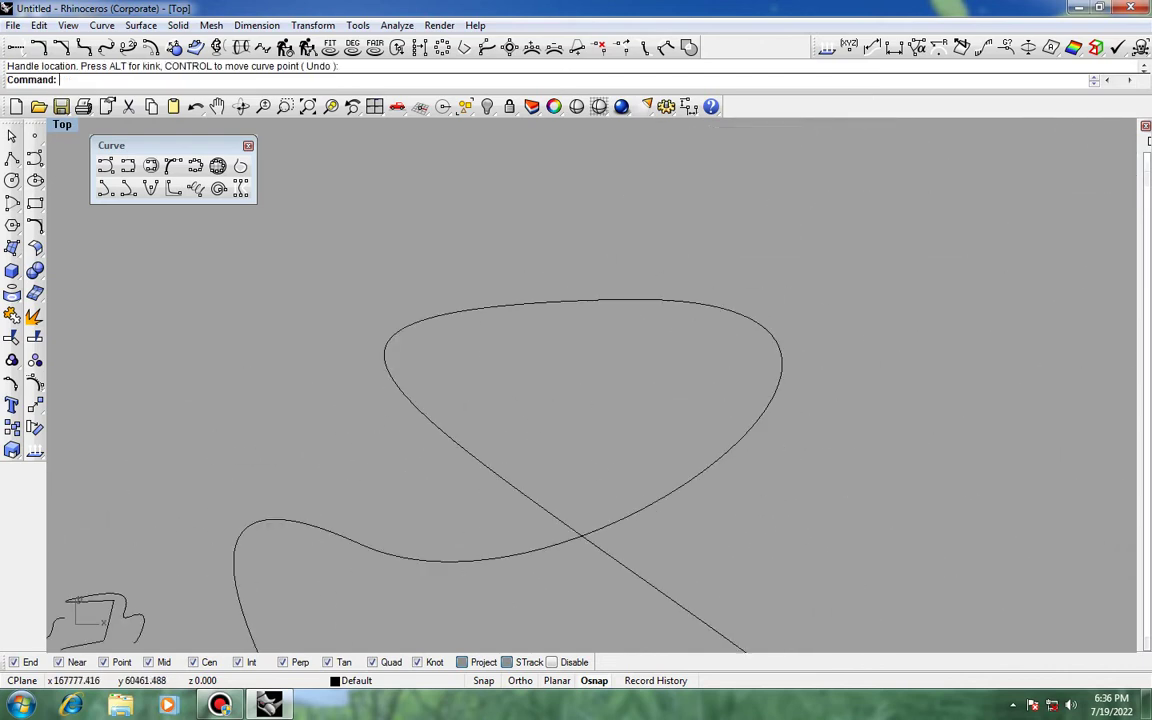
right_drag(239, 553, 76, 596)
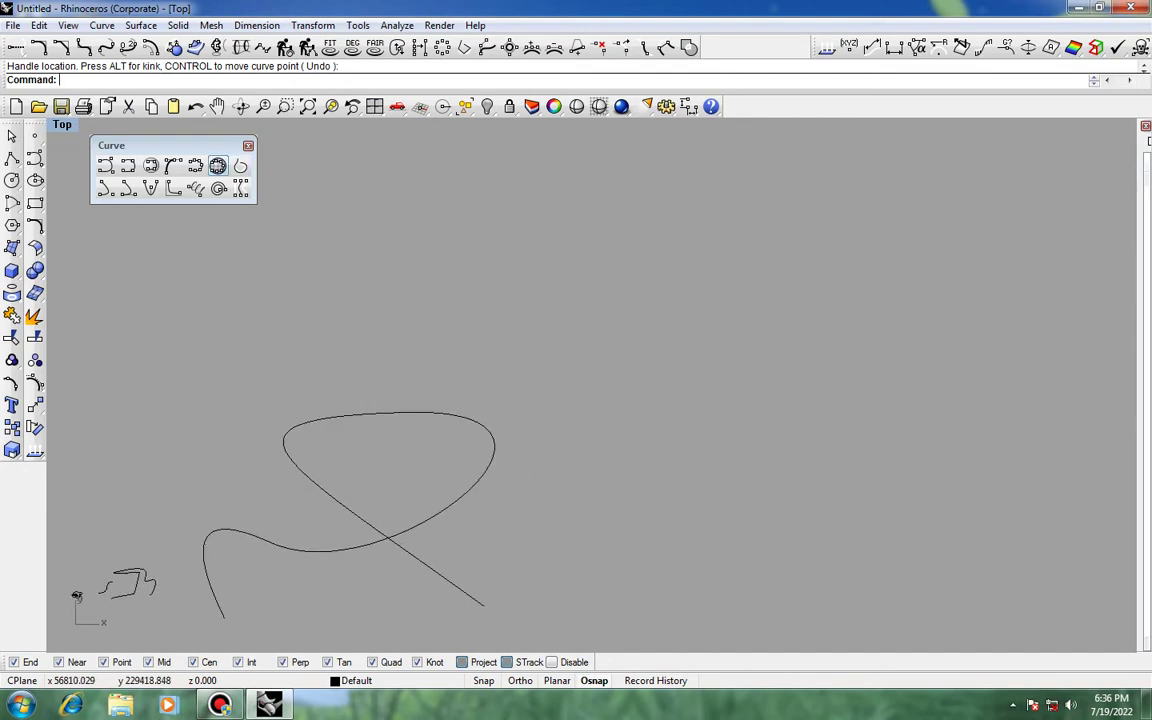
click(240, 166)
mouse_move(680, 237)
right_down()
mouse_move(658, 270)
mouse_move(428, 376)
right_up()
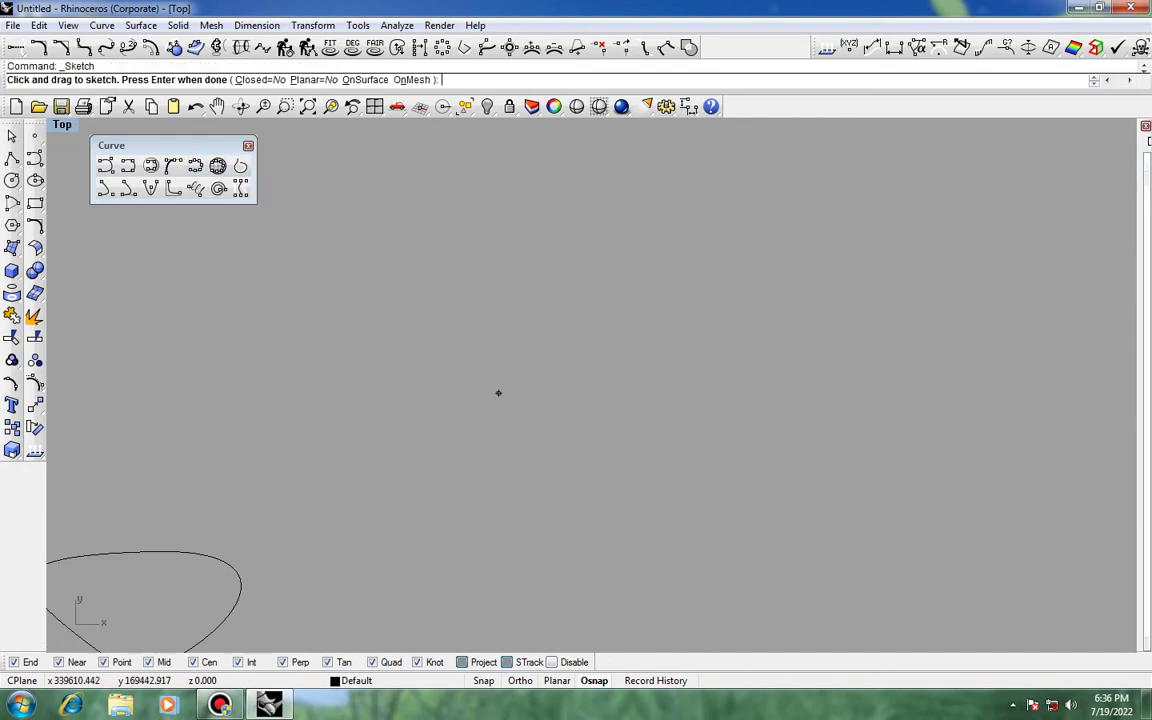
drag(483, 540, 376, 365)
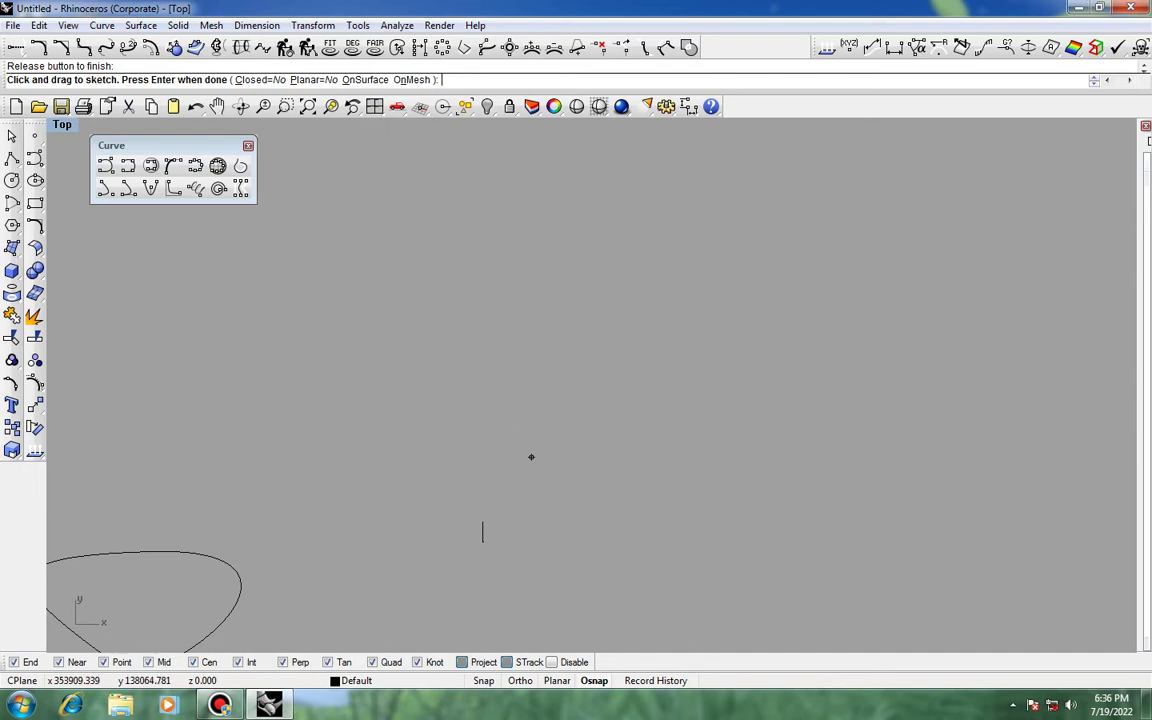
drag(712, 222, 795, 385)
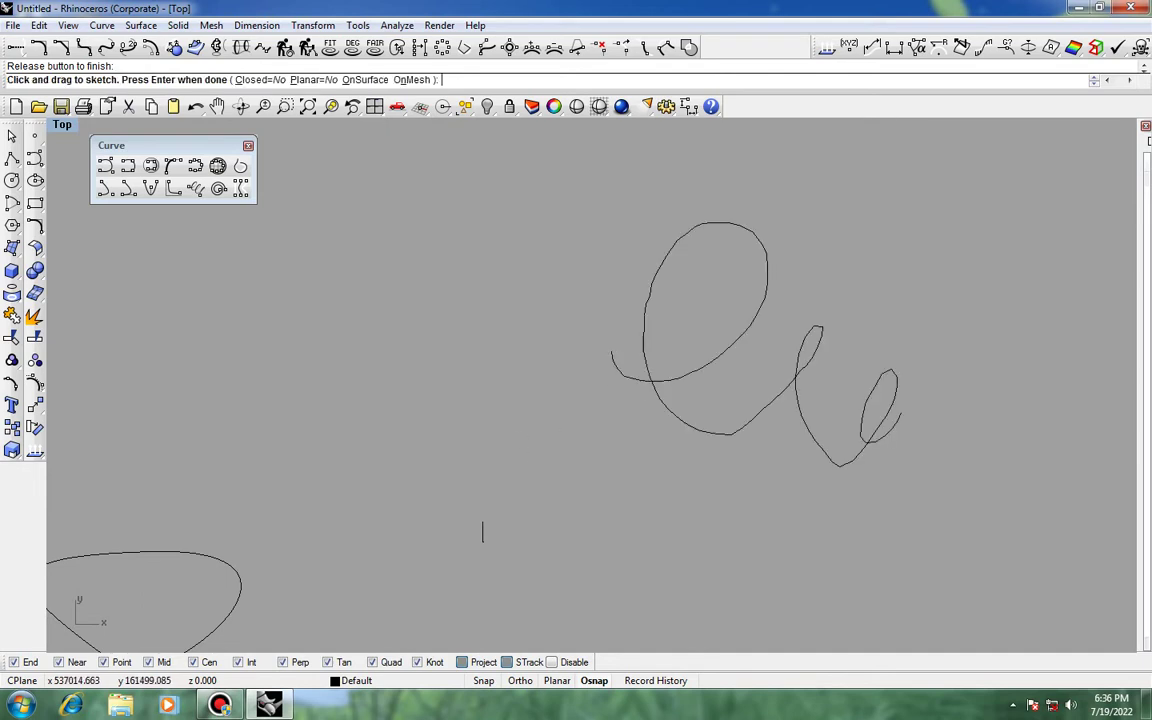
Step: Continue the freehand sketch rightward with an arched stroke, small loops, a jagged line and an angular flat-topped outline ending in a curl
right_drag(901, 413, 355, 421)
drag(352, 413, 440, 290)
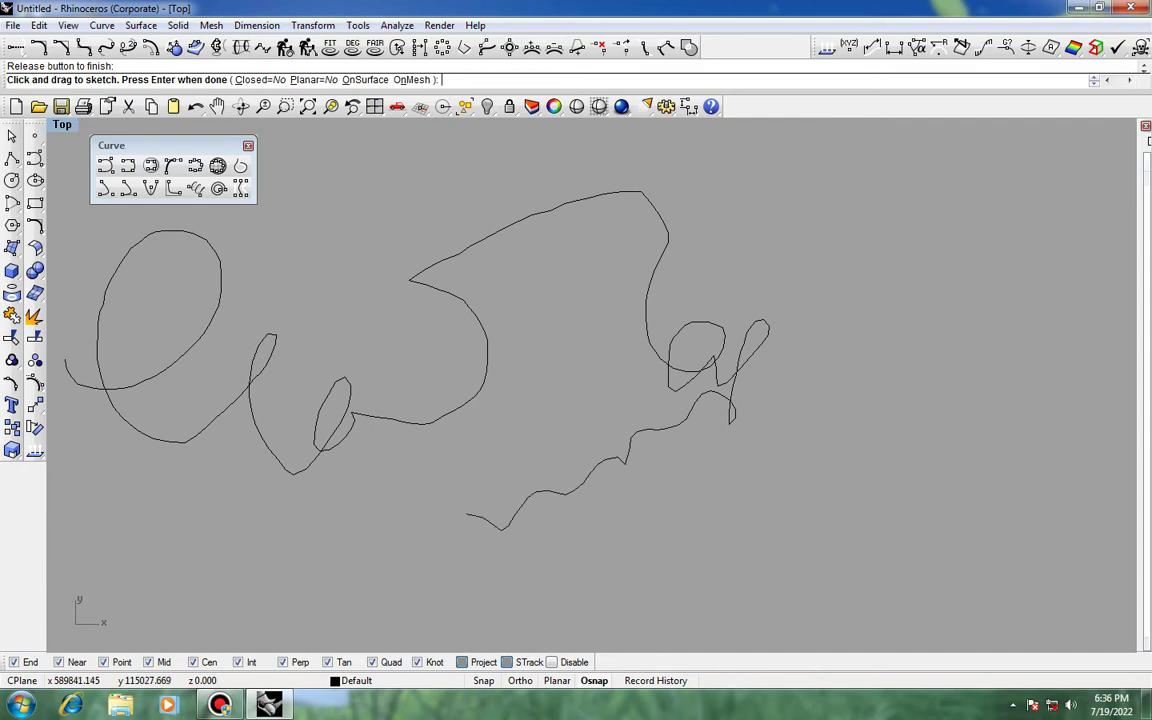
drag(505, 565, 783, 486)
right_drag(840, 342, 361, 480)
drag(361, 480, 397, 460)
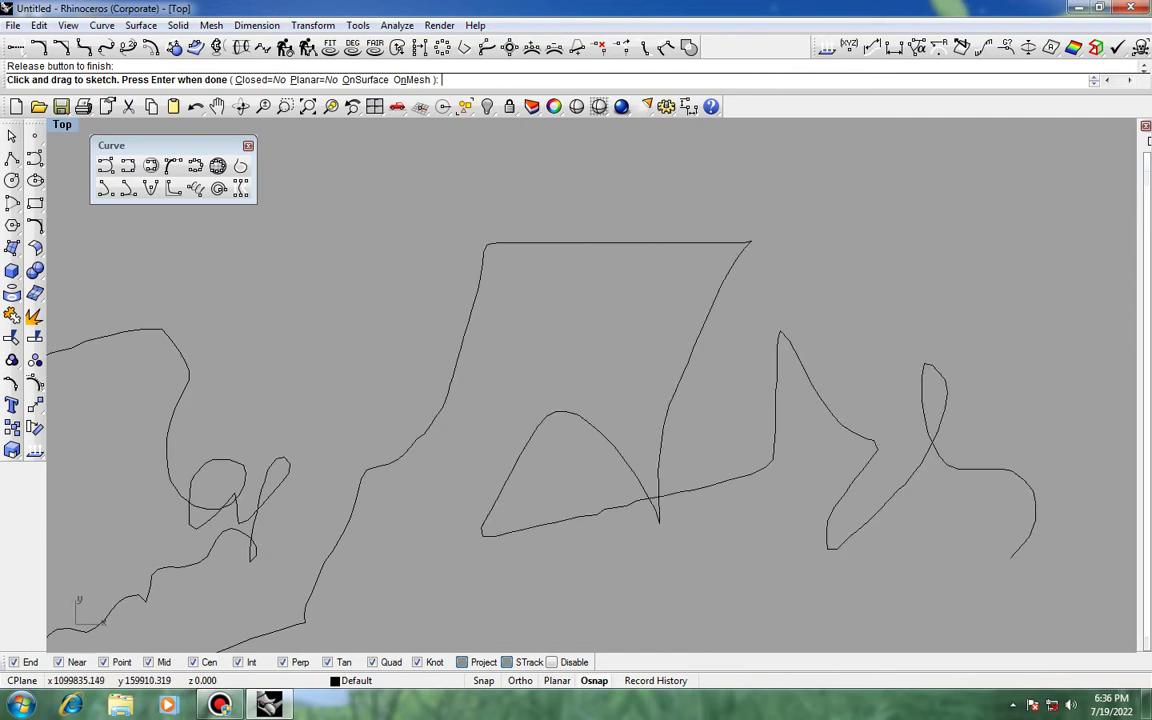
Step: Continue the freehand sketch with a tall narrow loop, a large oval and a chain of overlapping loops around the flat-topped outline
mouse_move(1011, 557)
mouse_down()
mouse_move(1134, 214)
mouse_move(865, 185)
mouse_move(882, 193)
mouse_up()
right_drag(882, 193, 857, 378)
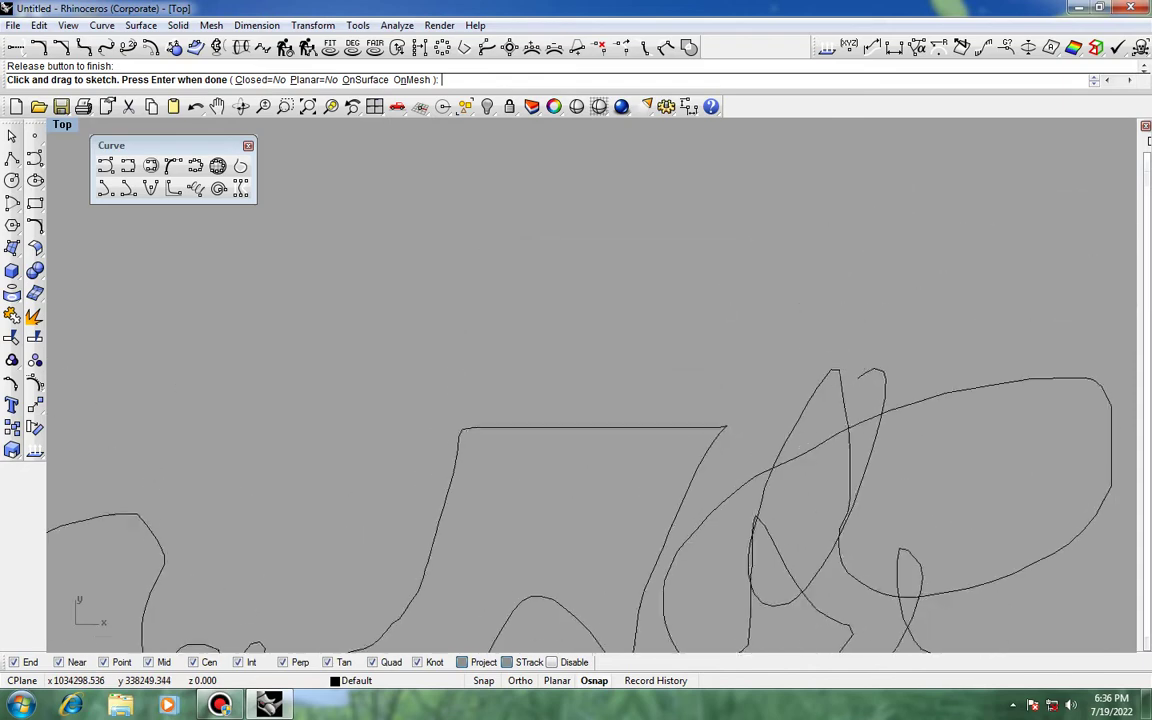
mouse_move(857, 380)
mouse_down()
mouse_move(690, 300)
mouse_move(520, 247)
mouse_move(385, 300)
mouse_move(395, 457)
mouse_move(244, 488)
mouse_move(470, 481)
mouse_move(627, 428)
mouse_move(698, 446)
mouse_up()
scroll(639, 457, down, 8)
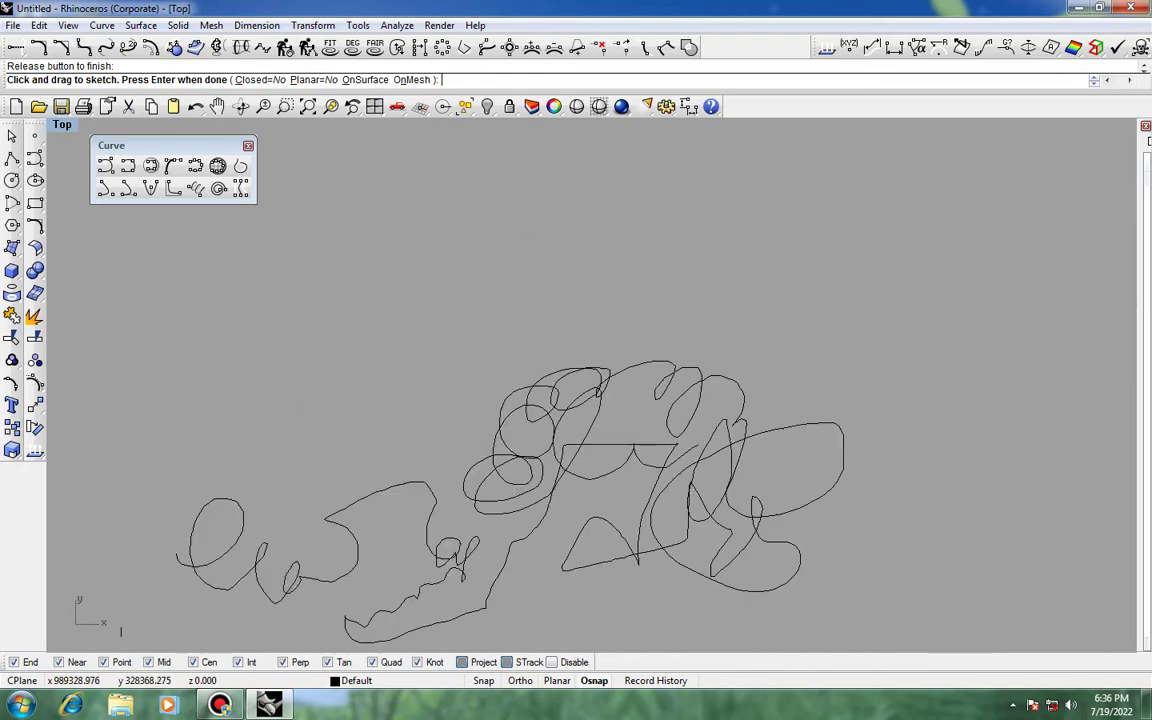
Step: Extend the freehand sketch into the empty area on the right with wide S-shaped sweeps ending in a small hook, and finish it
right_drag(698, 446, 132, 481)
mouse_move(132, 481)
mouse_down()
mouse_move(288, 401)
mouse_move(804, 262)
mouse_move(779, 369)
mouse_move(581, 569)
mouse_move(892, 368)
mouse_move(871, 343)
mouse_up()
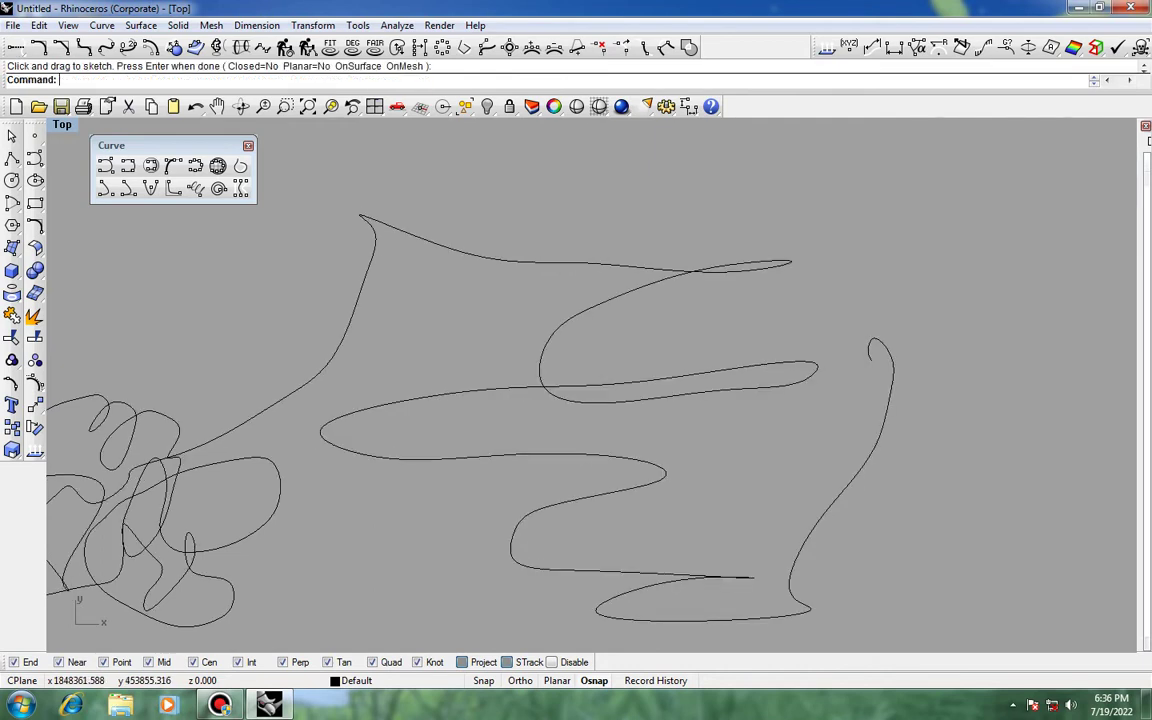
key(Return)
Step: Show the sketched curve's control points and pull the upper edge of its sweeping right part up into a rounded arch
scroll(762, 369, down, 3)
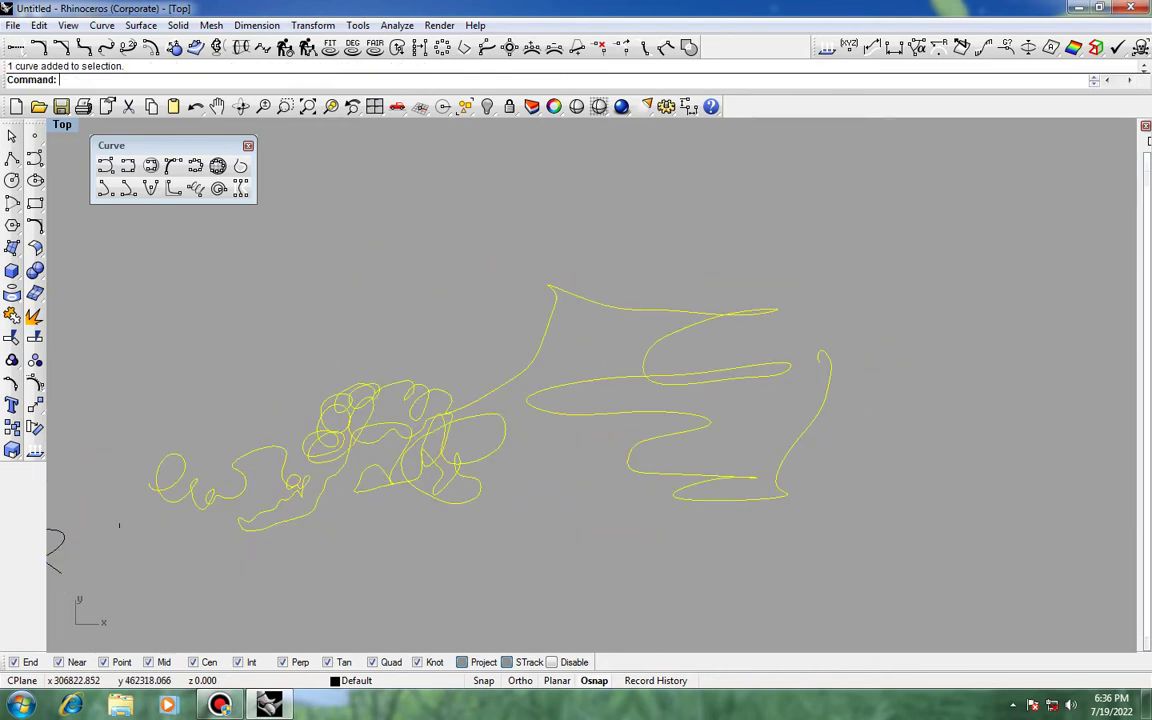
key(F10)
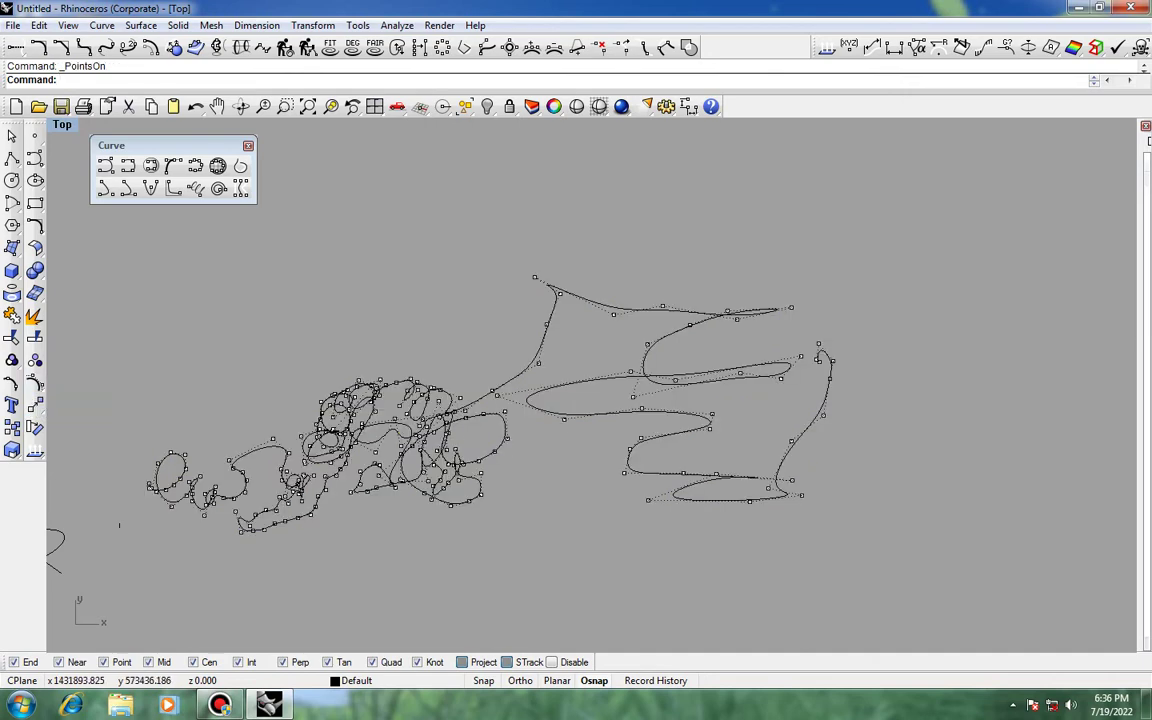
drag(613, 314, 609, 236)
drag(662, 305, 700, 208)
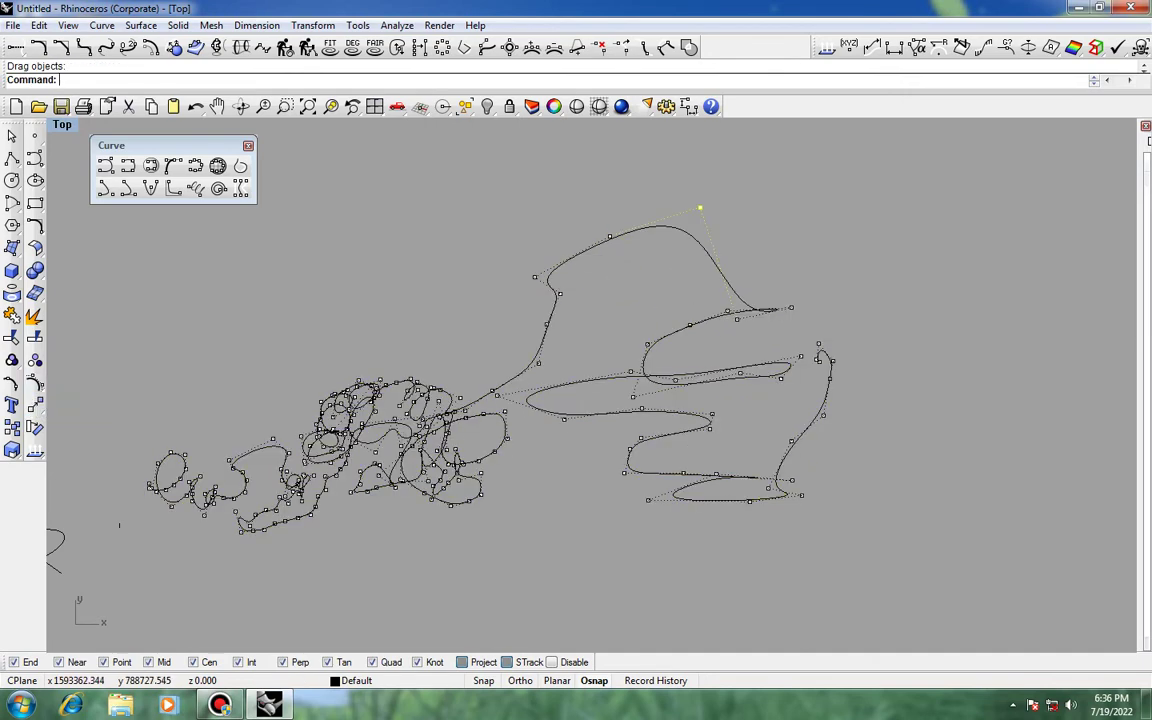
drag(775, 309, 777, 222)
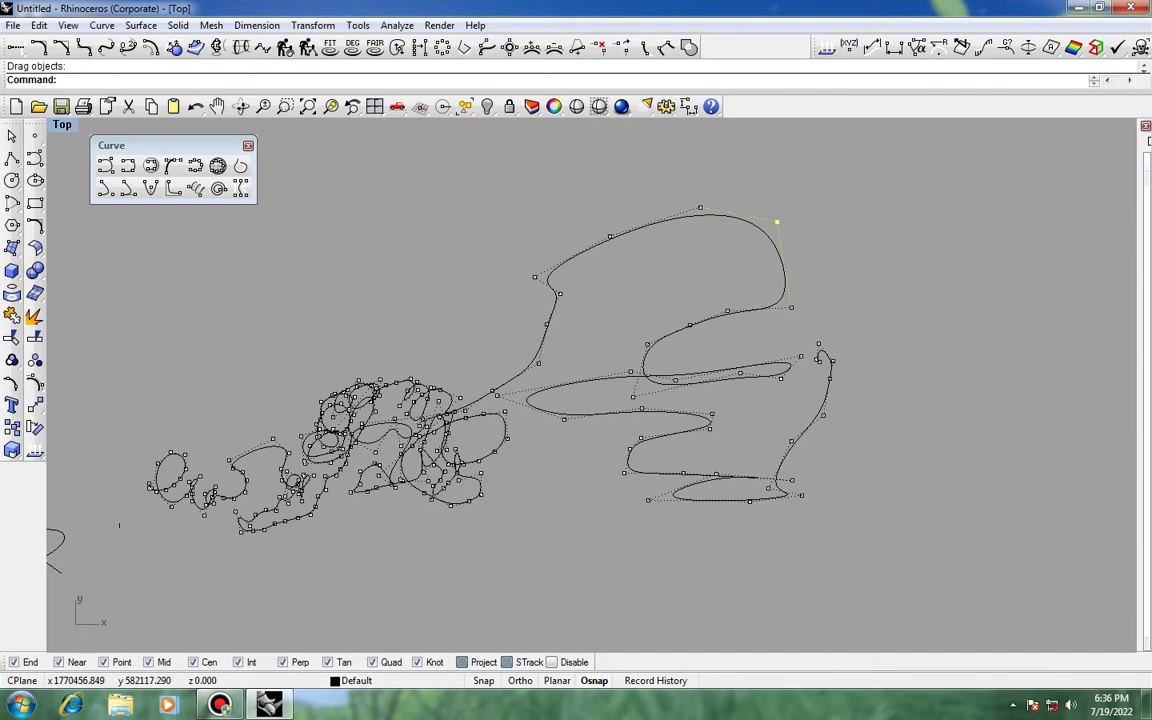
Step: Reshape the middle and lower sweeps of the sketch by moving their control points, rounding the inner bends and bulging the lowest loop downward
click(790, 307)
drag(727, 311, 672, 261)
drag(647, 343, 611, 330)
drag(564, 419, 622, 512)
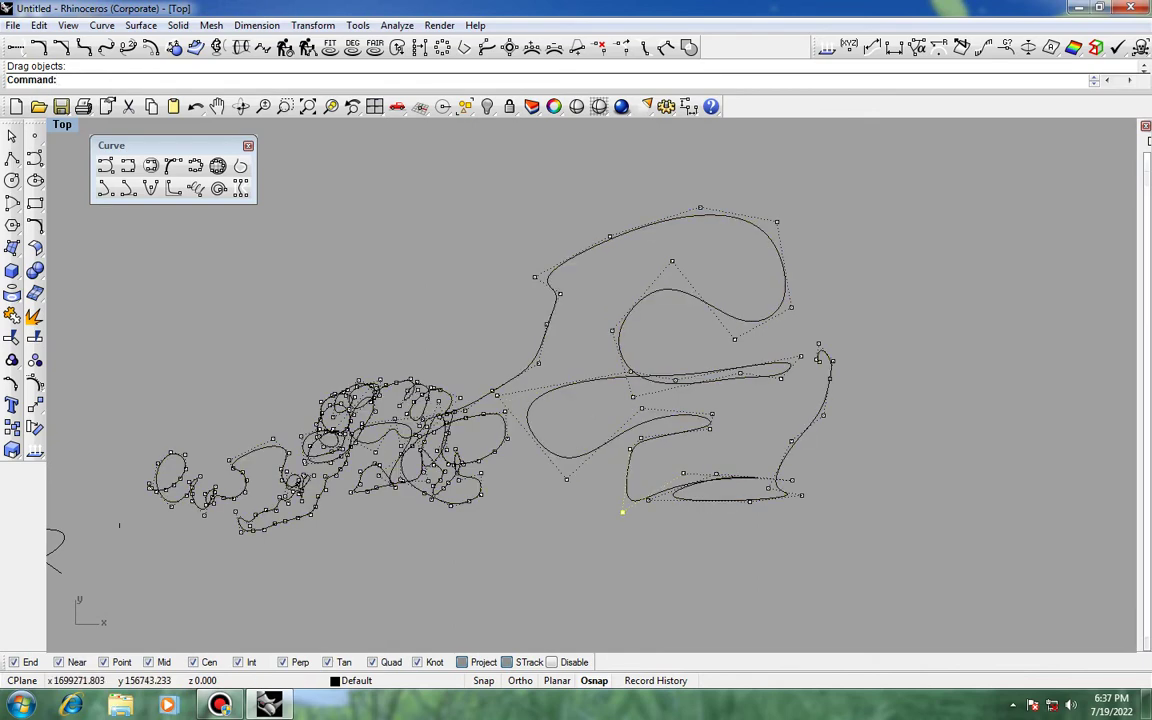
drag(748, 500, 739, 603)
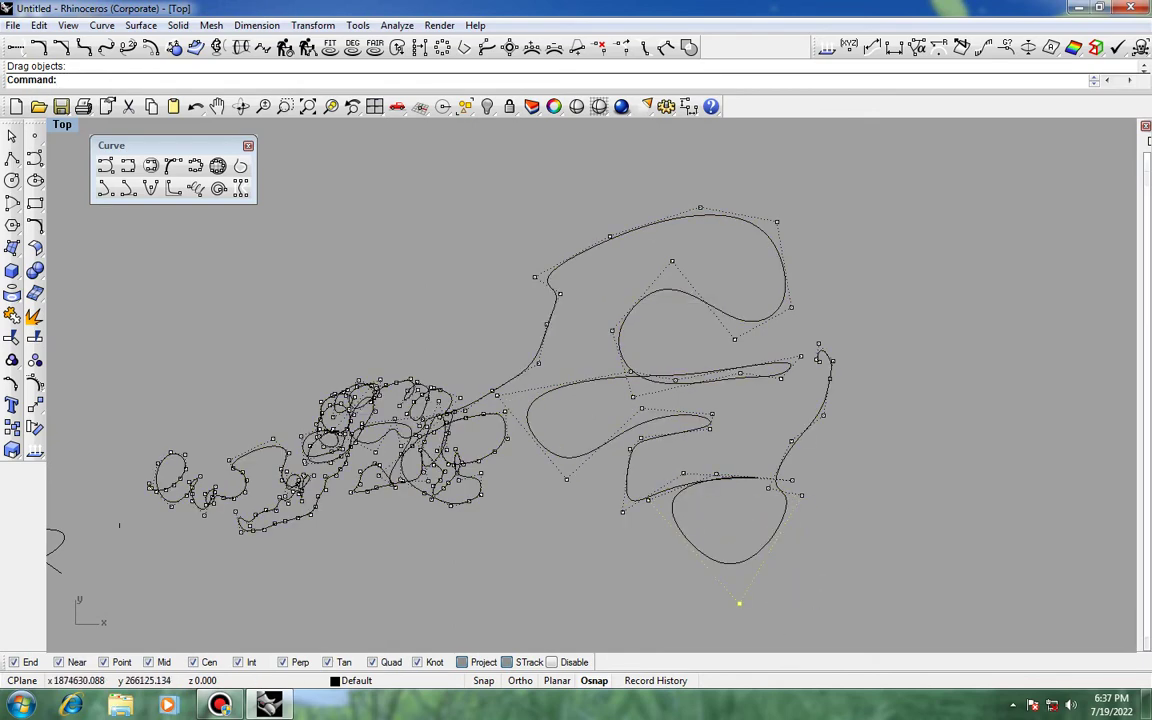
drag(823, 415, 862, 431)
Step: Turn off the sketch's control points and select all the curves drawn so far
scroll(876, 420, down, 10)
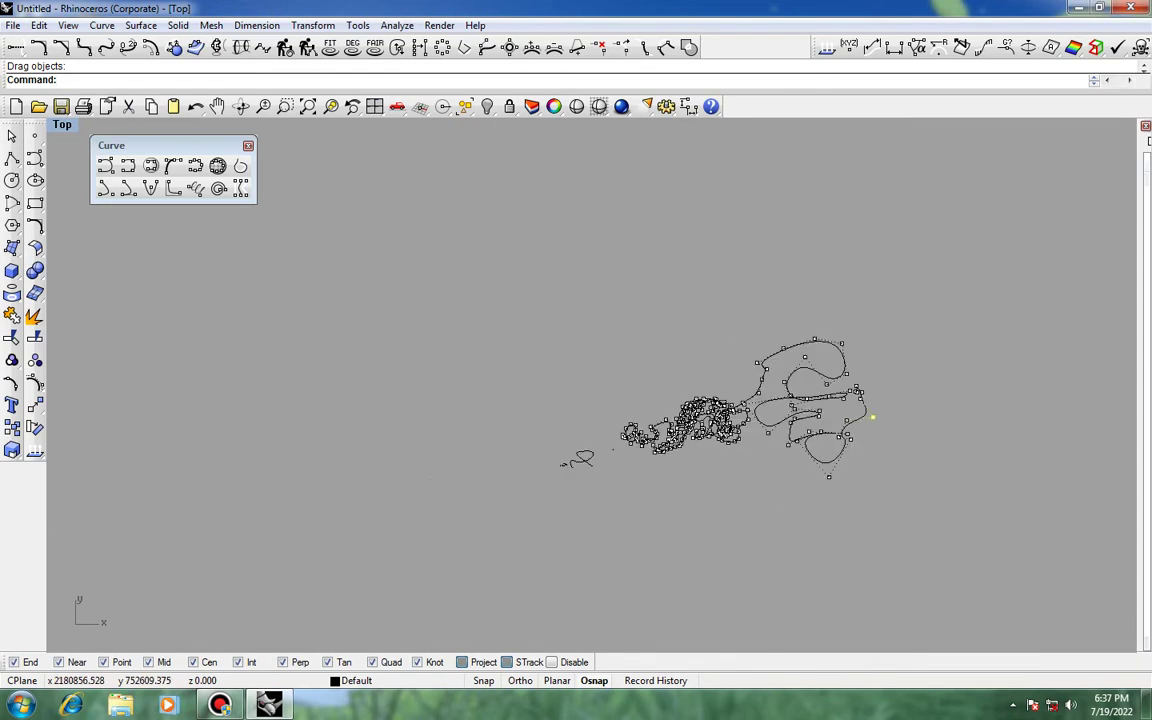
right_drag(876, 397, 685, 425)
key(Escape)
key(Escape)
drag(829, 306, 225, 590)
scroll(225, 590, up, 6)
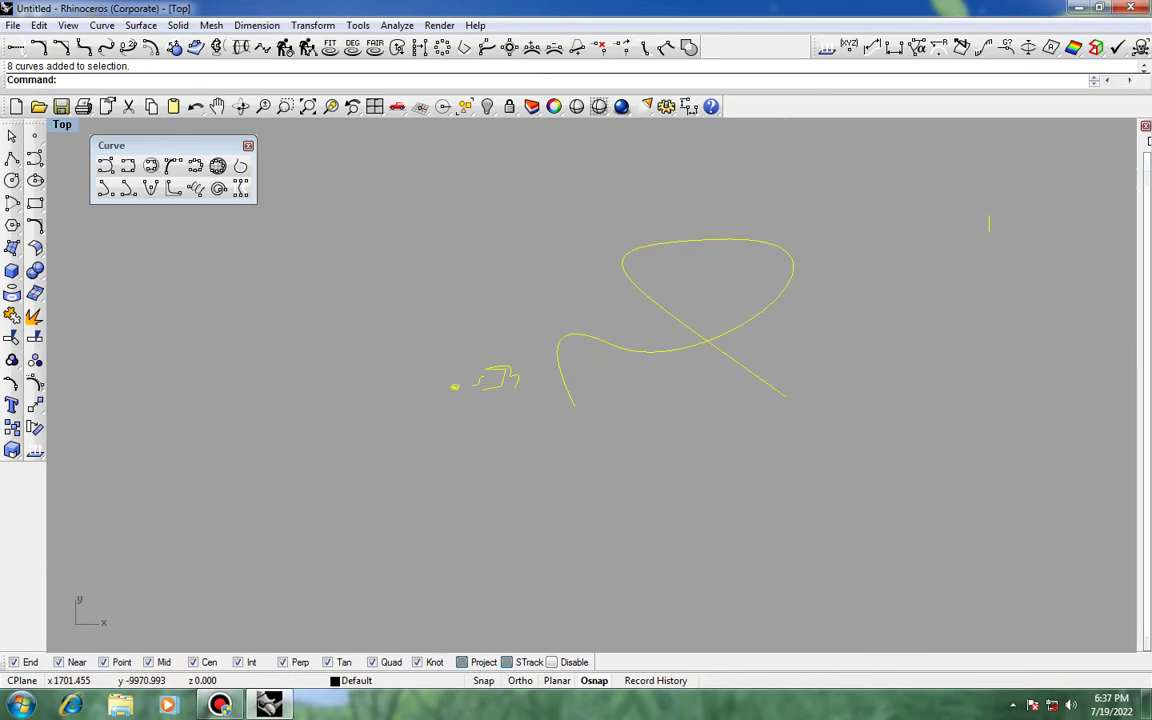
scroll(563, 354, down, 11)
right_drag(563, 354, 164, 521)
right_drag(1100, 363, 592, 386)
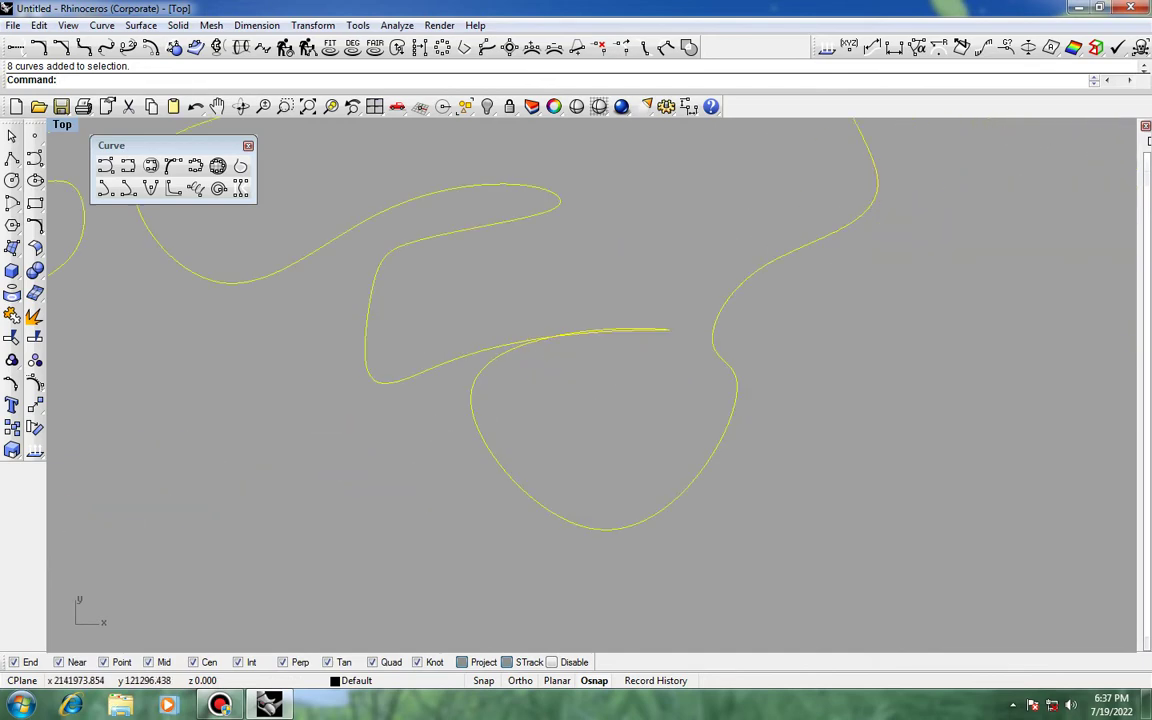
Step: Draw a wide bowl-shaped conic to the right of the selected curves, with its apex far below and a rho of about 0.24
scroll(592, 386, down, 10)
scroll(590, 385, down, 3)
right_drag(640, 330, 352, 418)
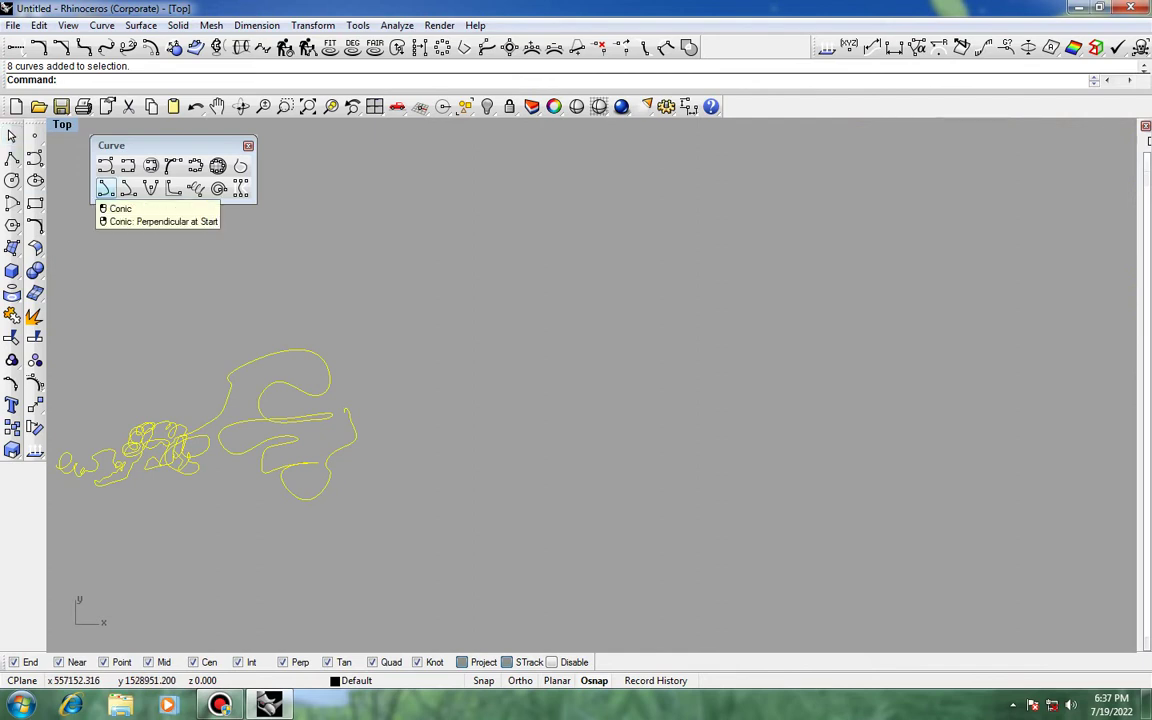
click(105, 189)
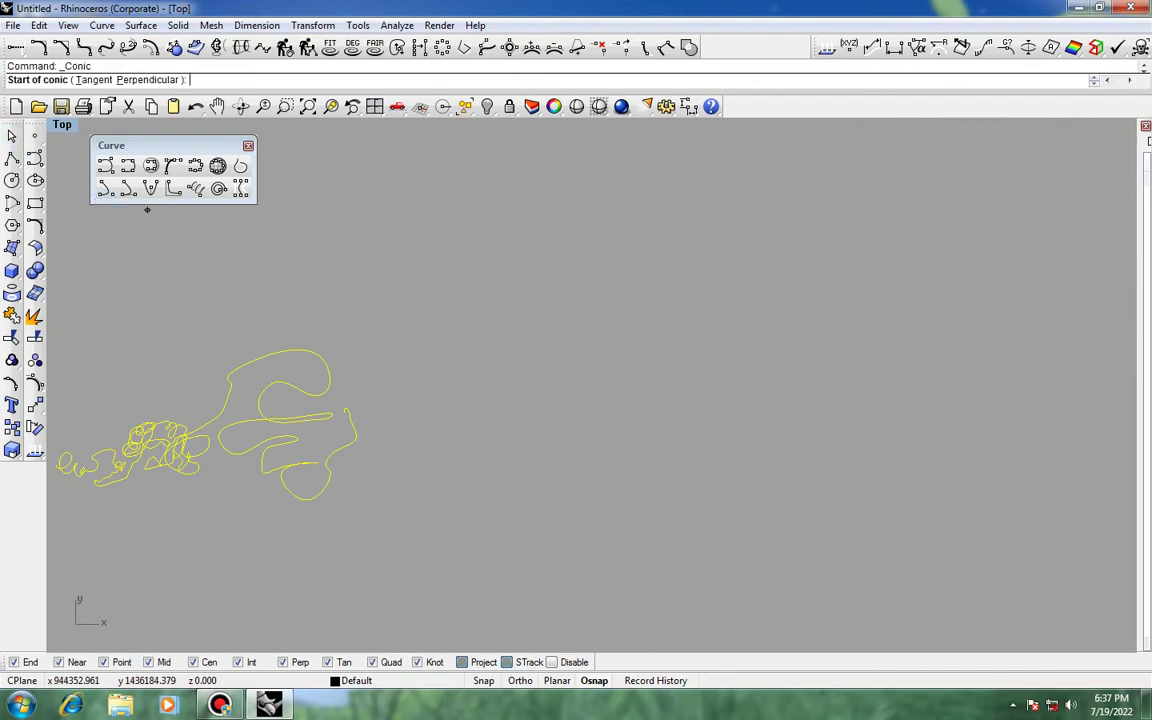
click(419, 309)
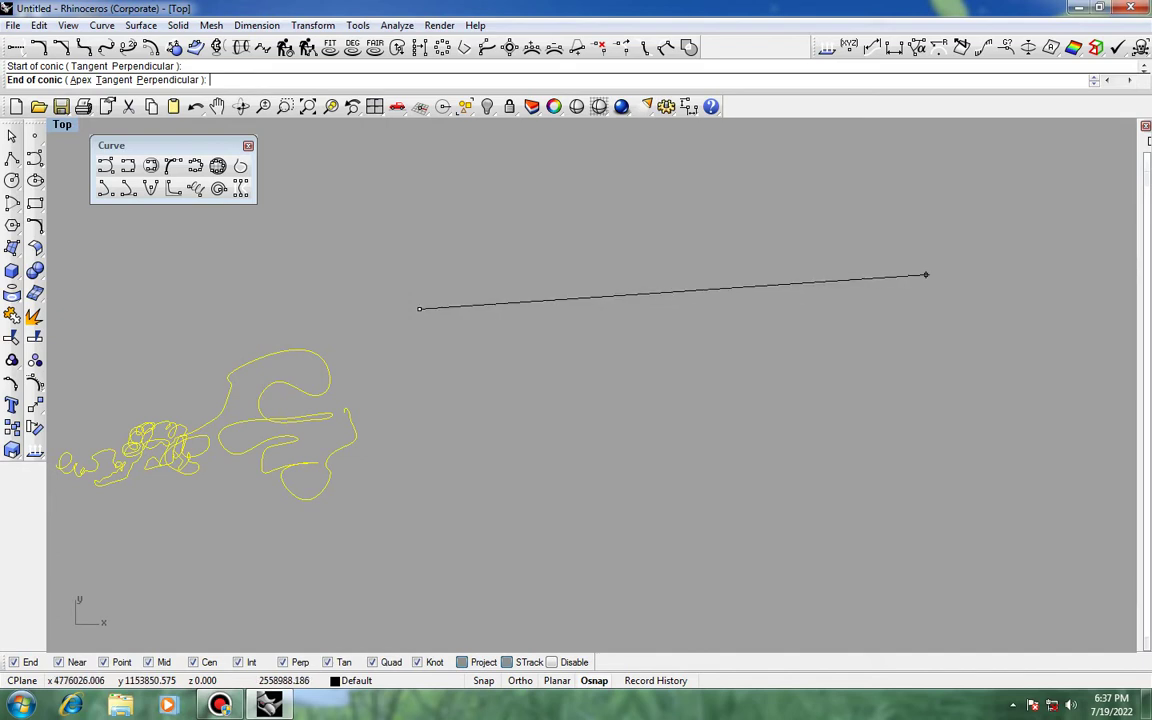
click(925, 274)
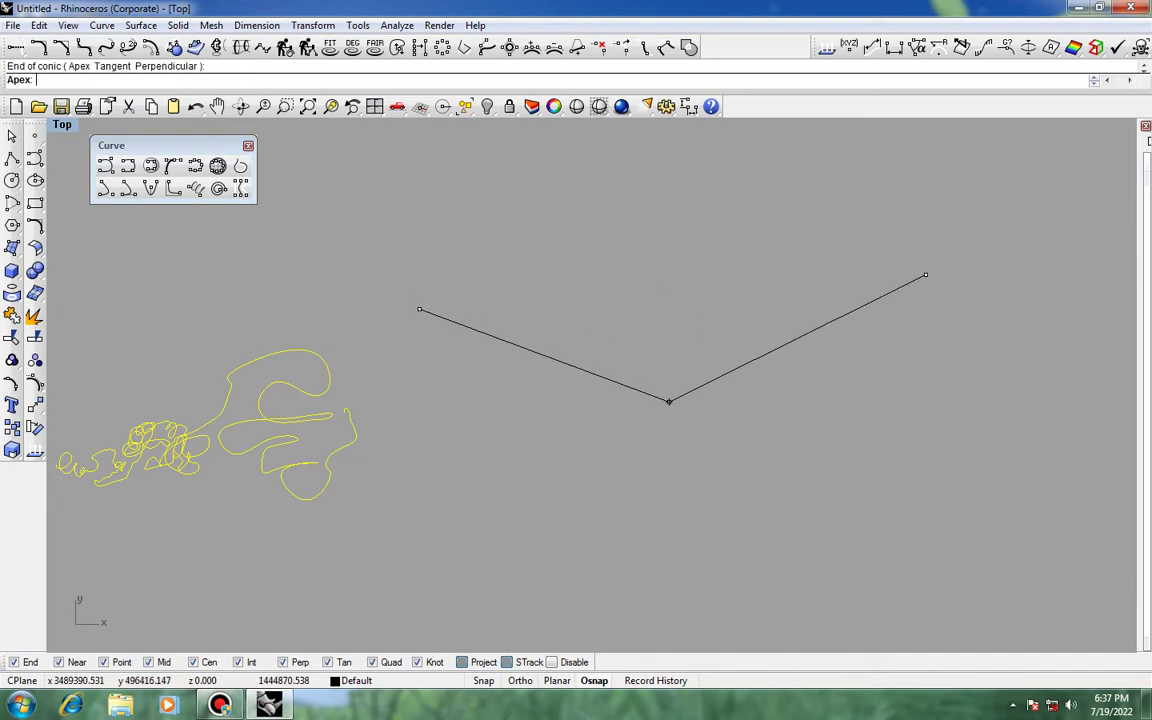
right_drag(727, 637, 699, 558)
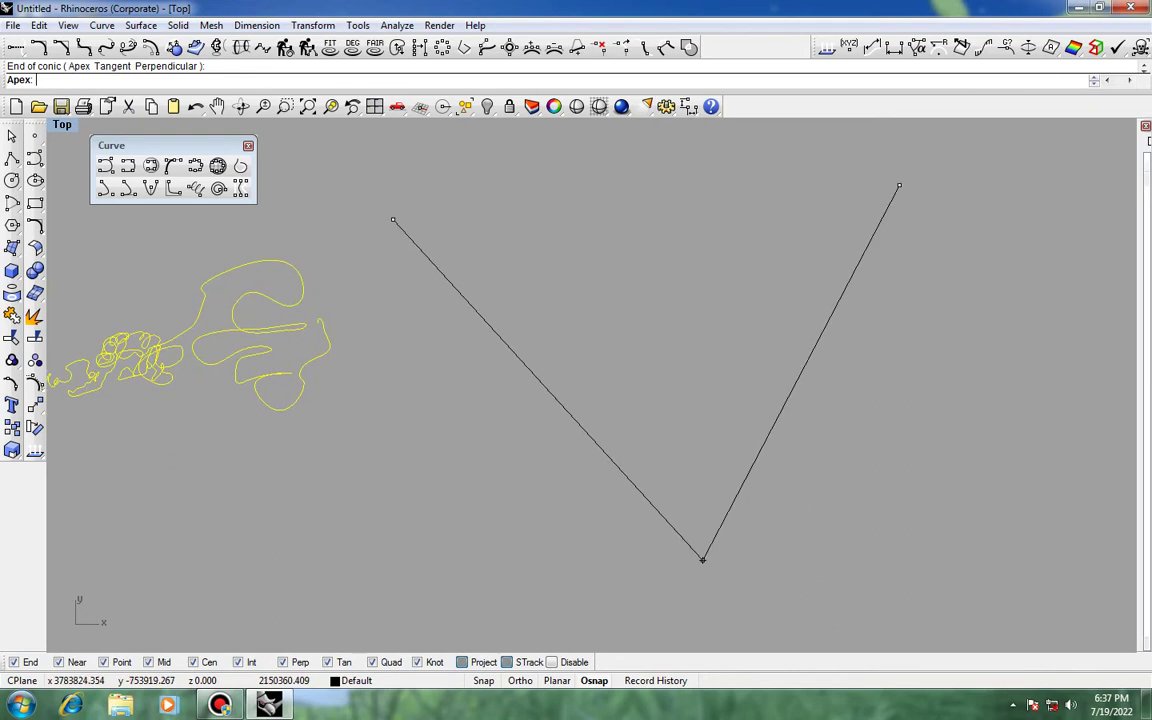
click(686, 645)
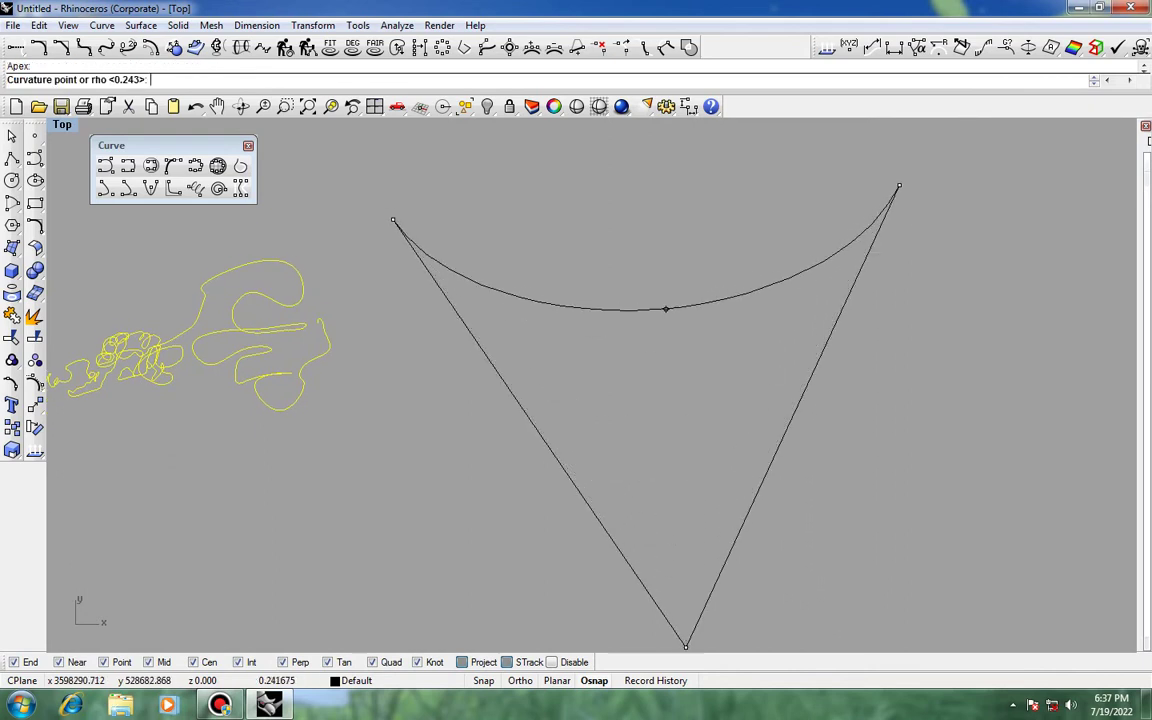
click(665, 308)
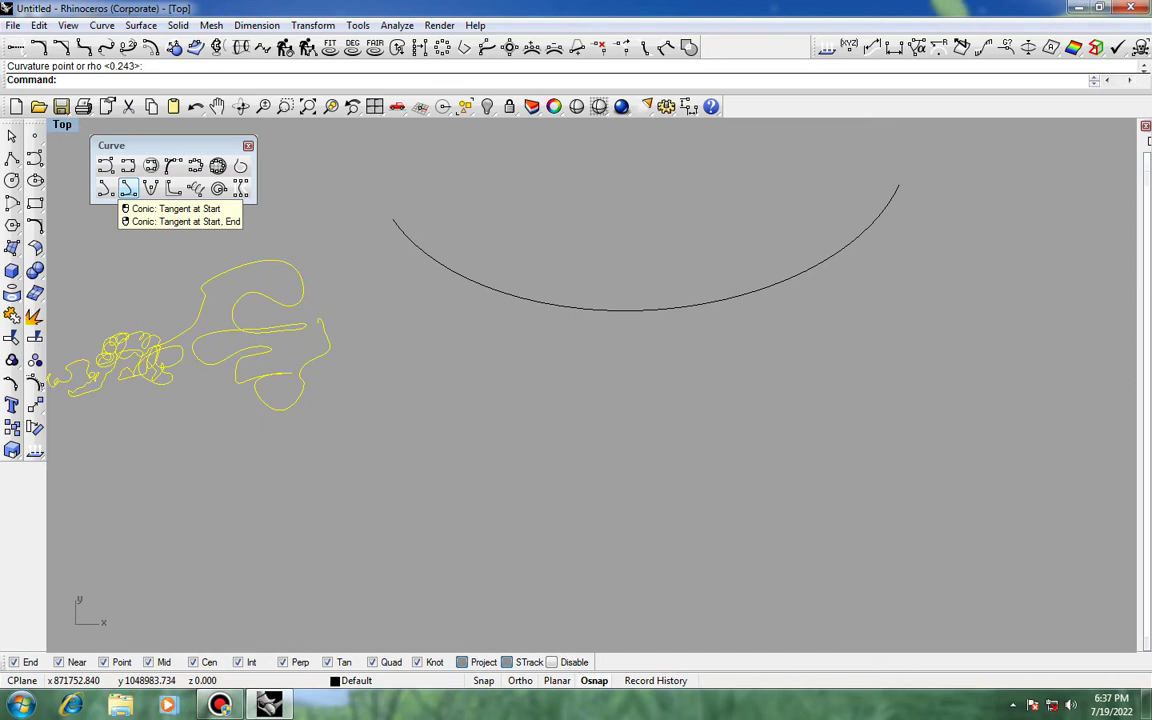
Step: Draw a second bowl-shaped conic with the tangent-at-start option to the lower right of the first, with a rho of about 0.19
click(128, 189)
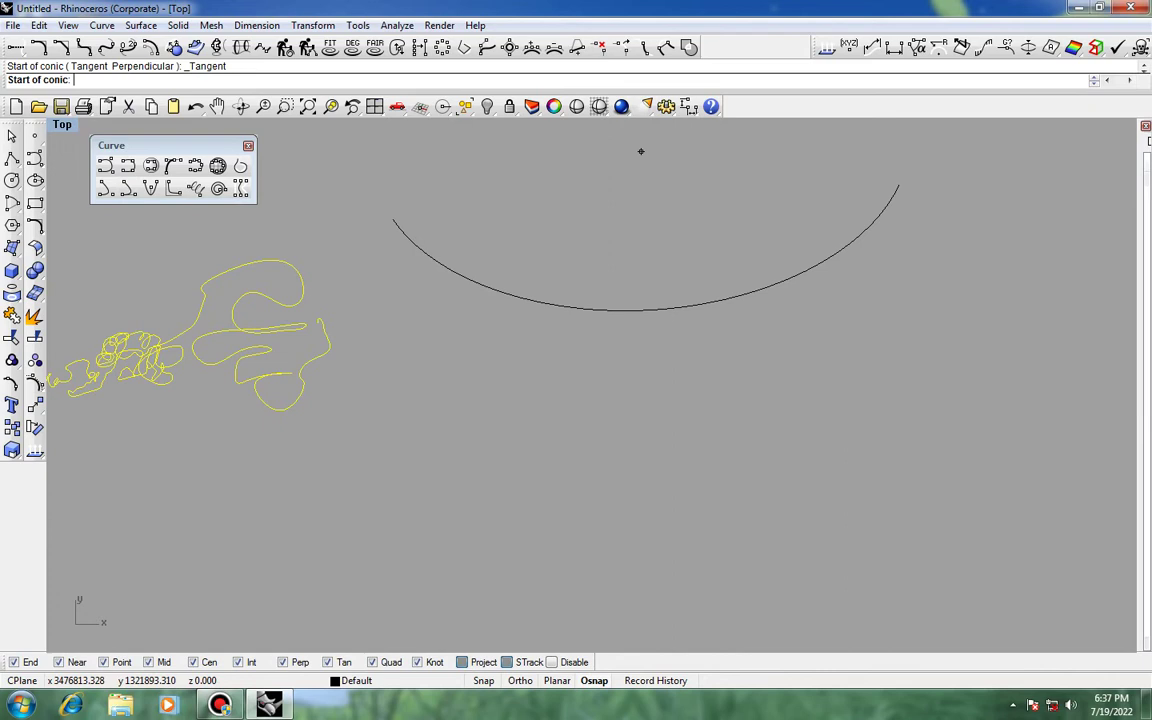
click(716, 389)
right_drag(836, 447, 589, 391)
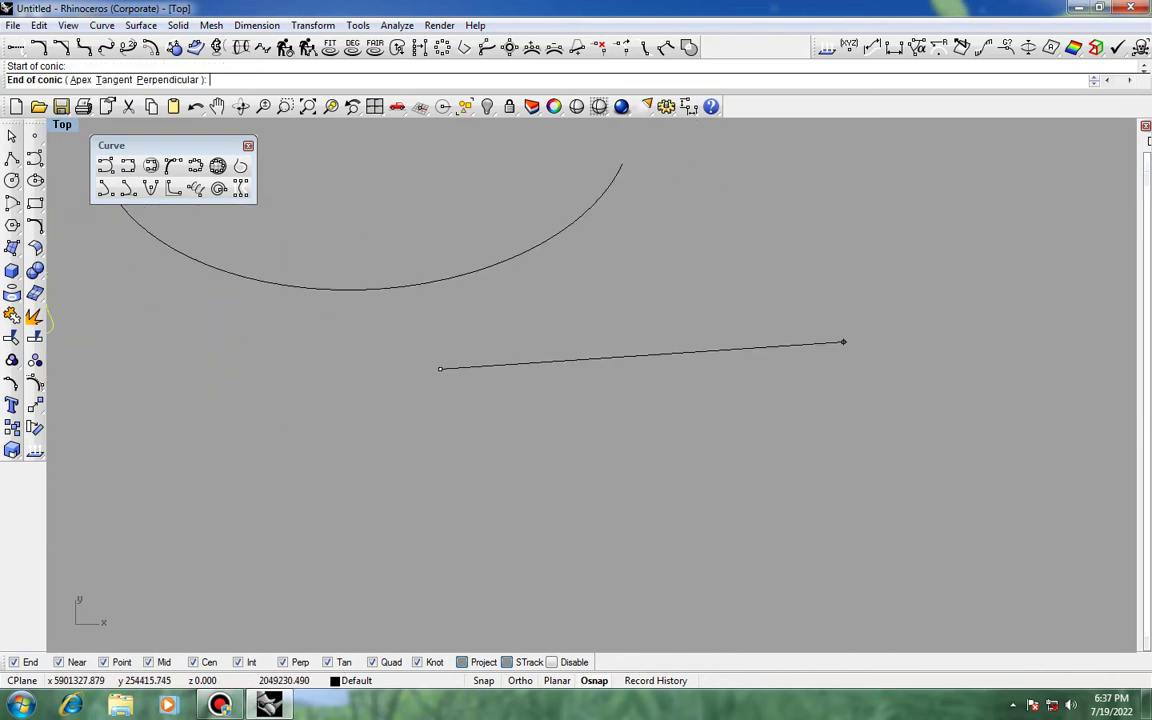
click(957, 362)
right_drag(710, 625, 655, 370)
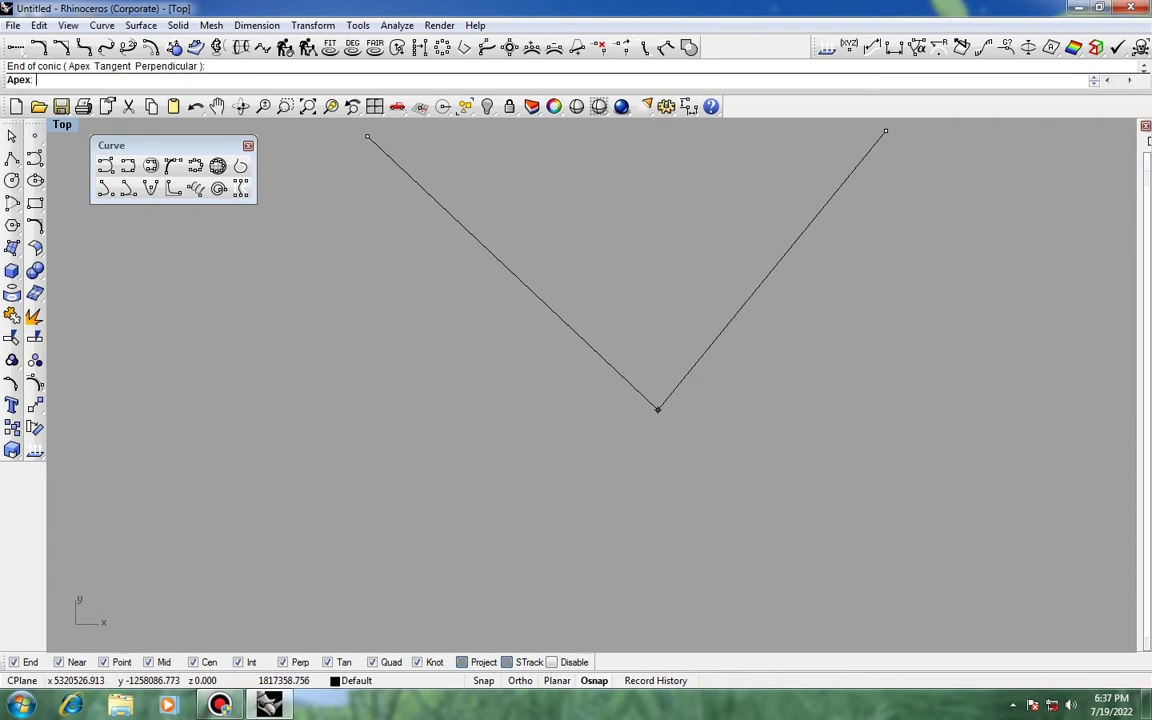
click(663, 640)
right_drag(625, 293, 627, 389)
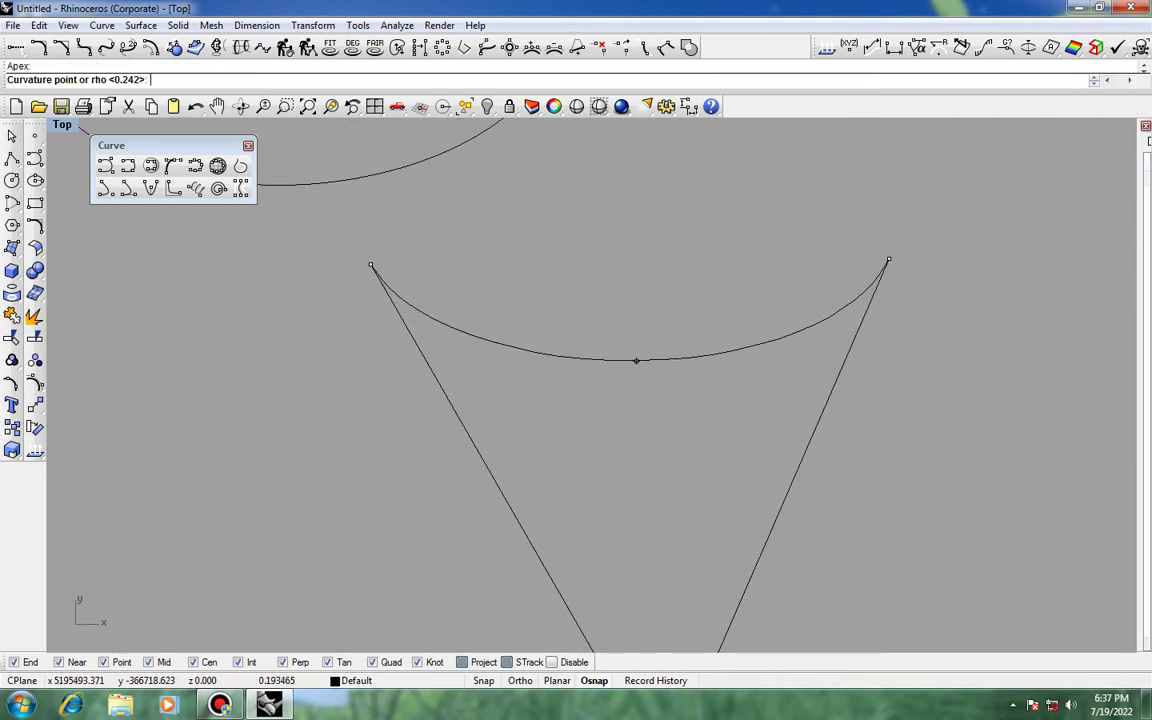
click(636, 360)
Step: Draw a downward-opening parabola by focus right of the two conics, with a focus-to-vertex distance of about 1.05 million units
scroll(650, 376, down, 10)
right_drag(650, 376, 466, 450)
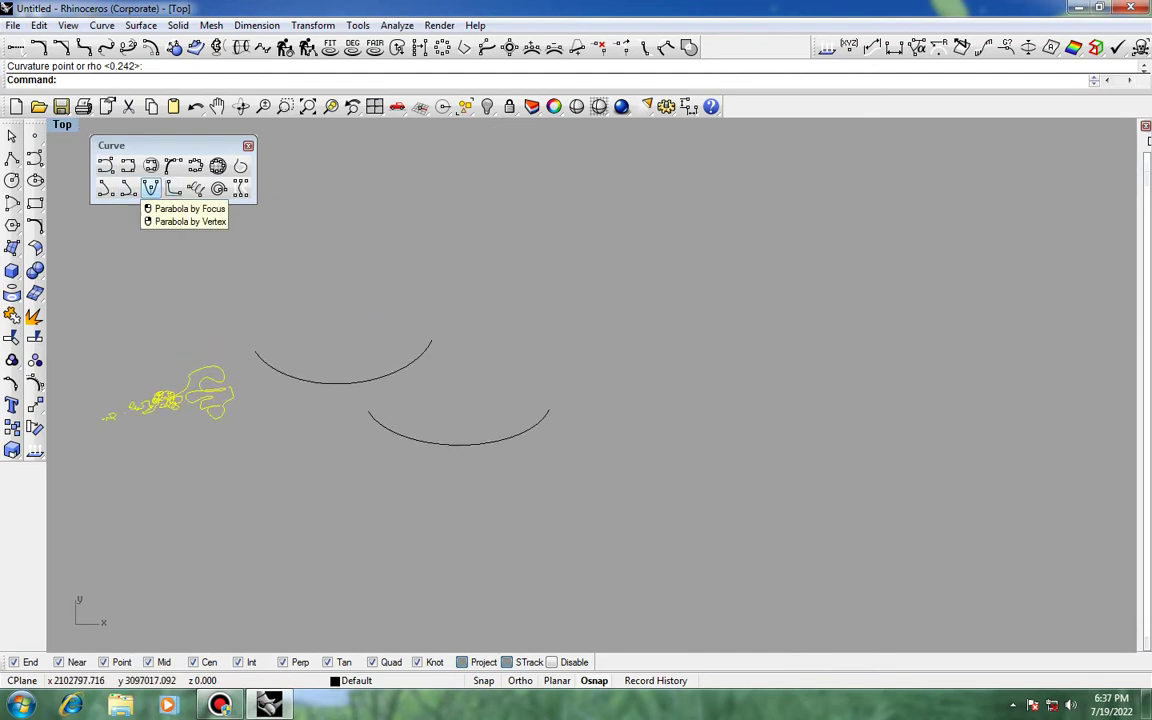
click(150, 188)
right_drag(718, 300, 616, 384)
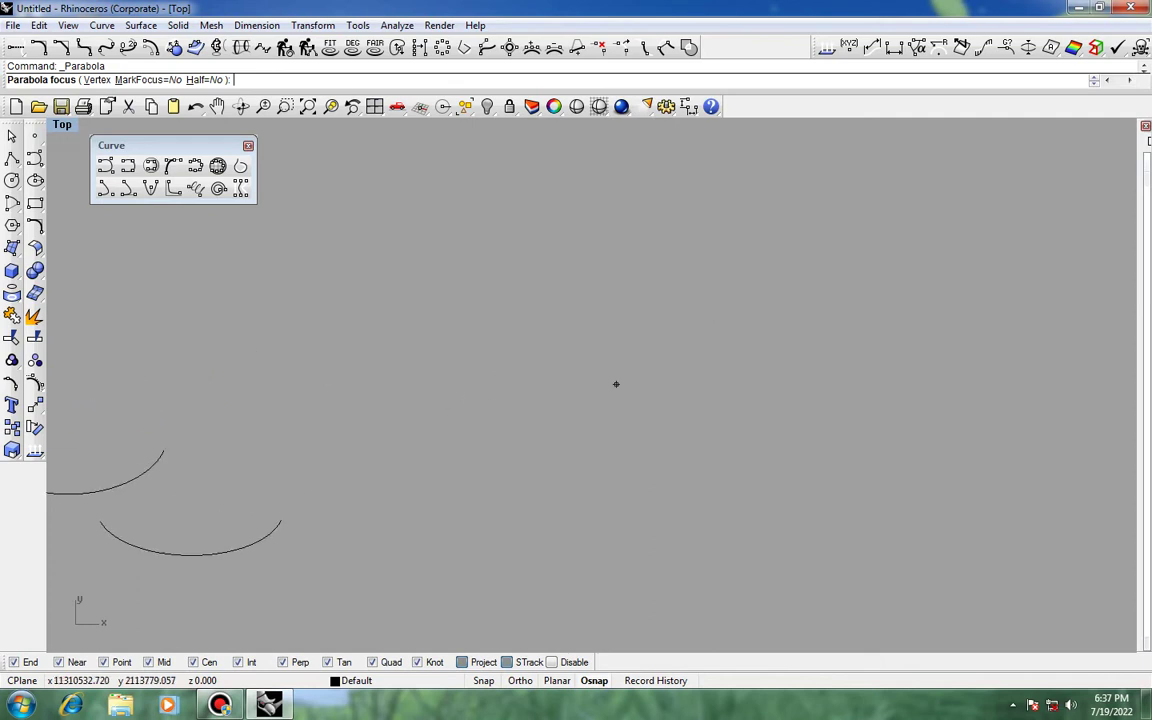
click(774, 245)
click(778, 480)
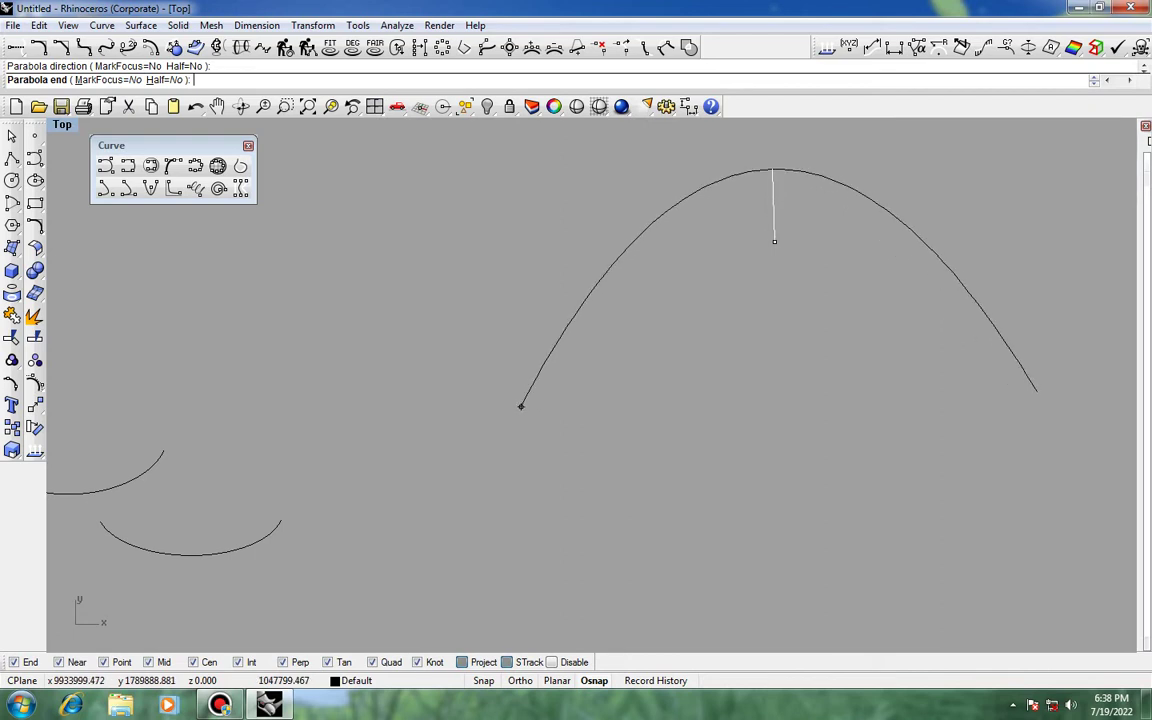
click(521, 405)
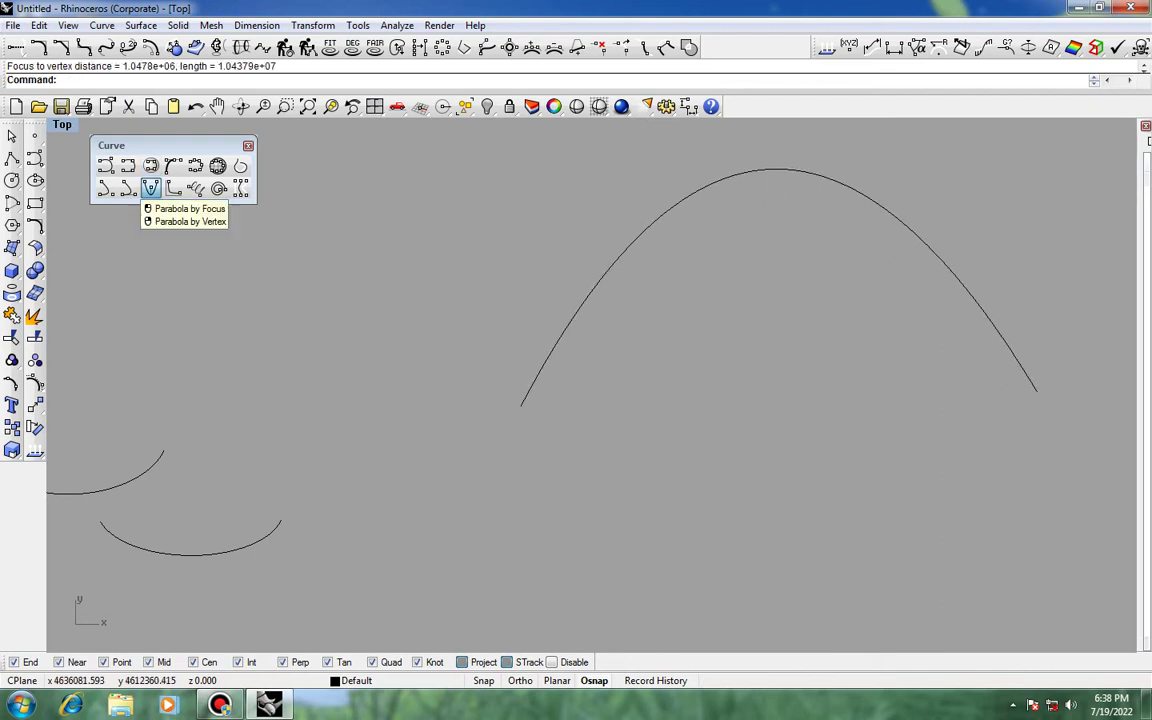
click(150, 165)
click(574, 441)
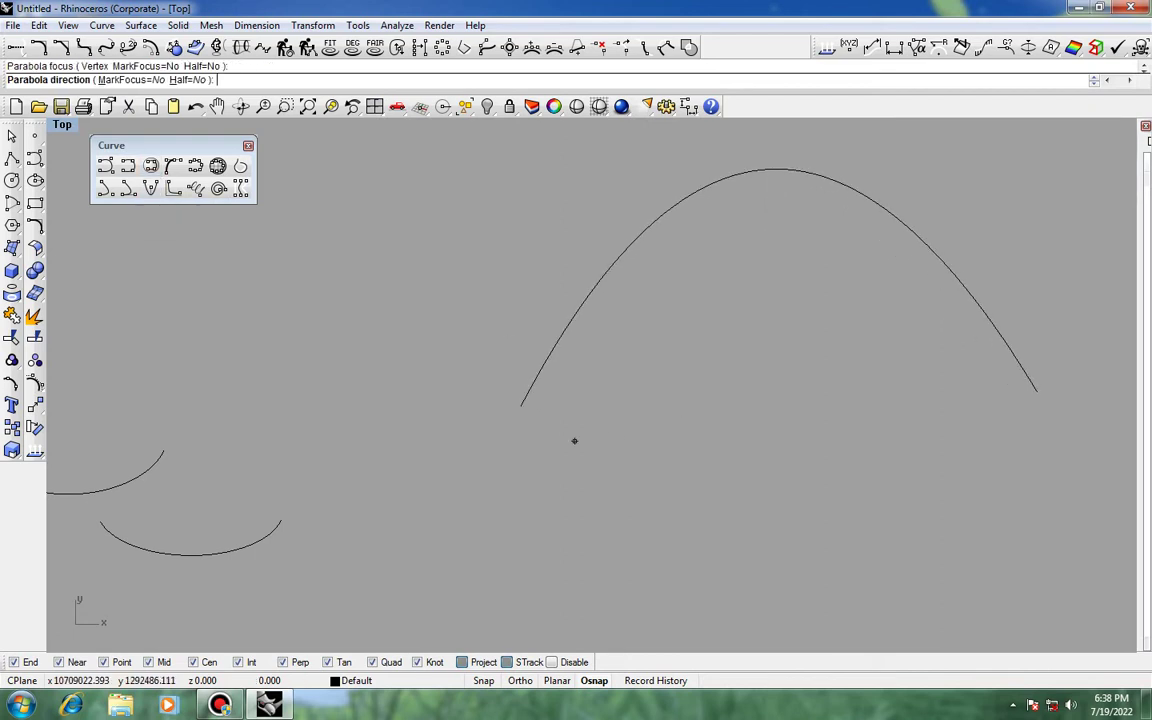
click(986, 430)
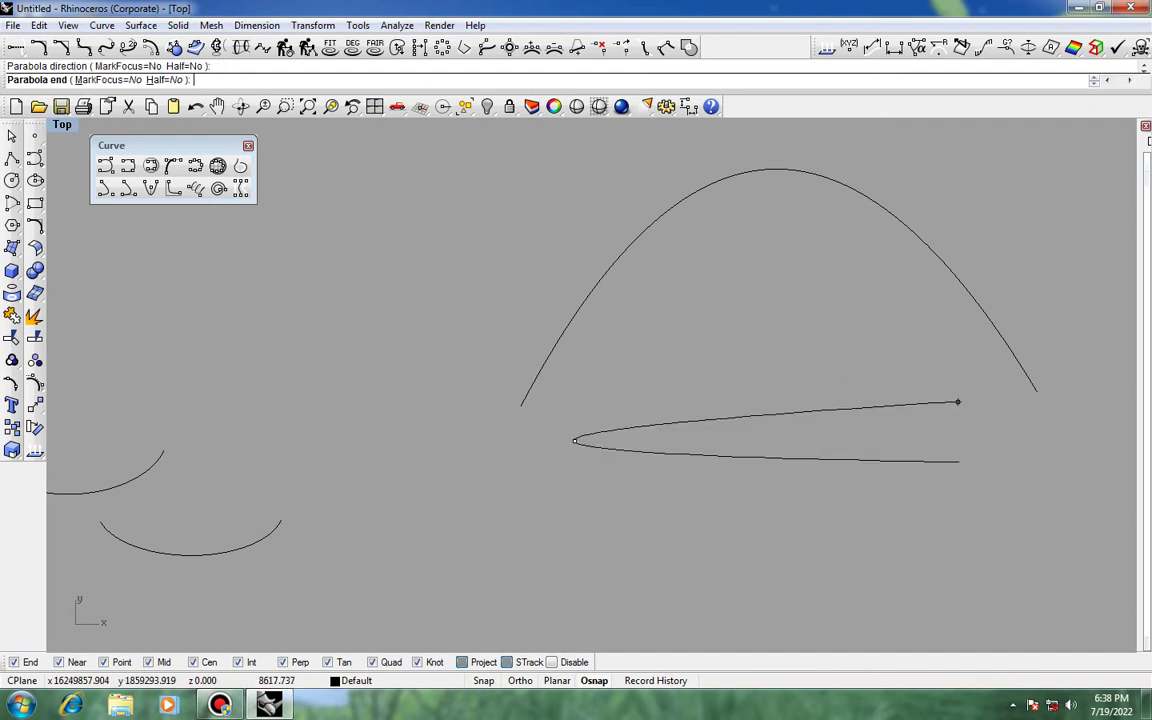
key(Escape)
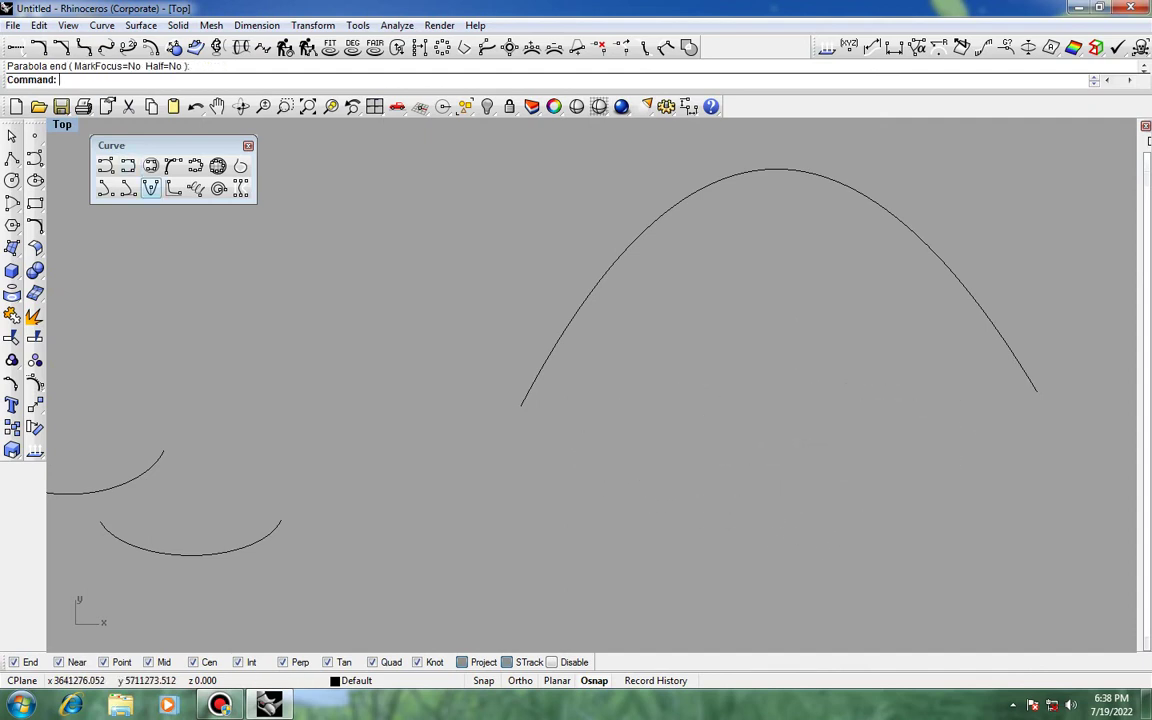
click(150, 188)
click(645, 357)
click(897, 357)
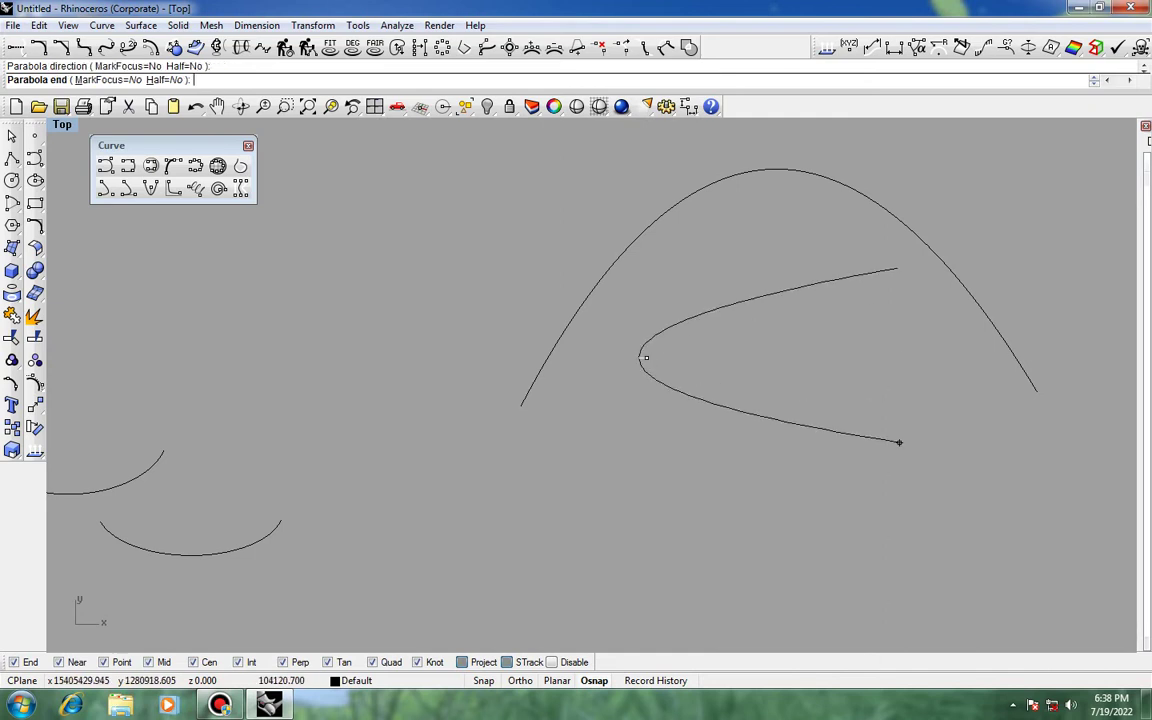
key(Escape)
click(150, 188)
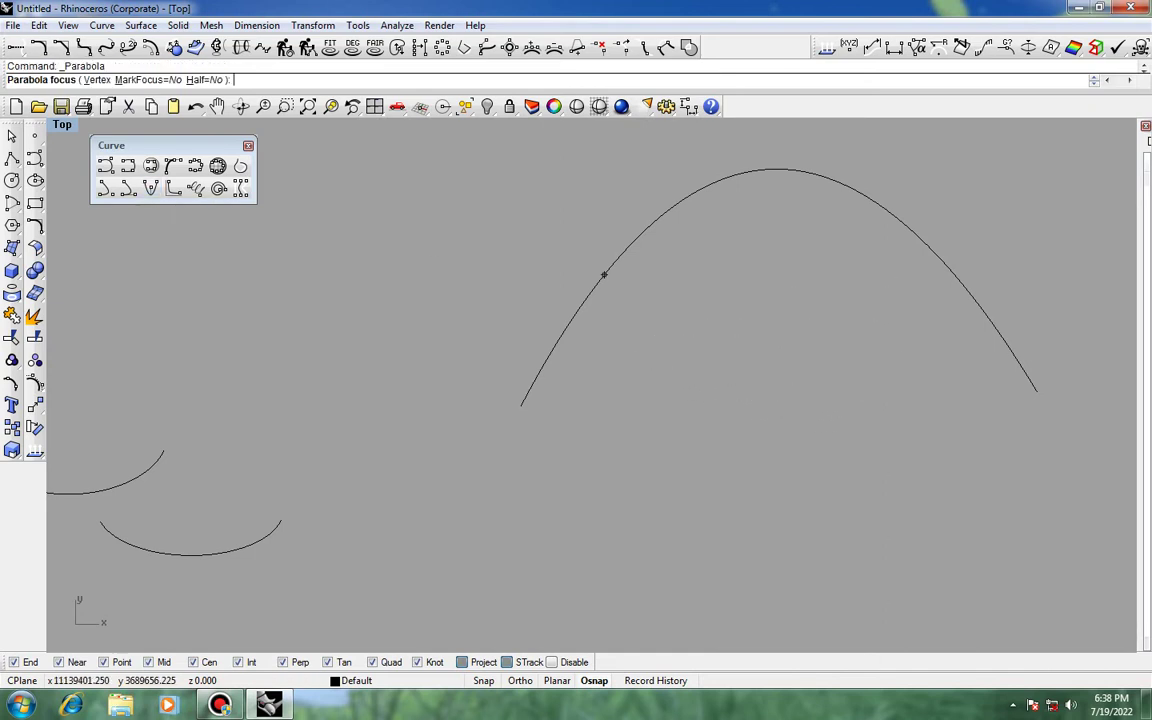
click(629, 296)
click(905, 296)
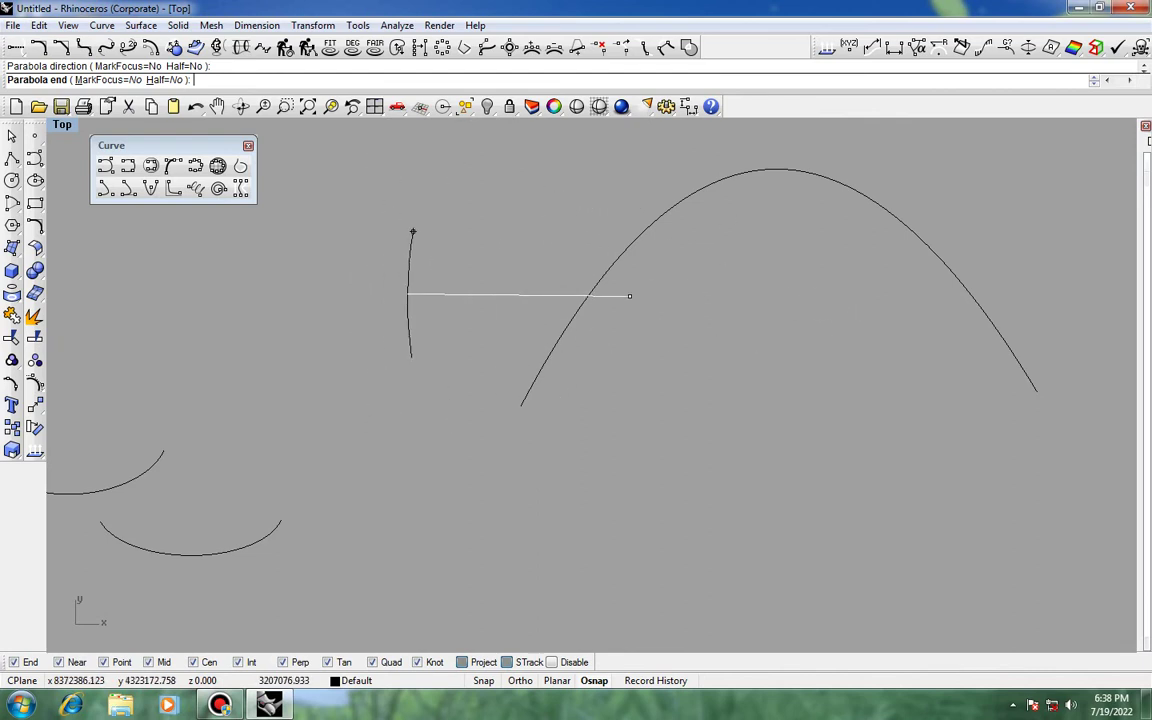
key(Escape)
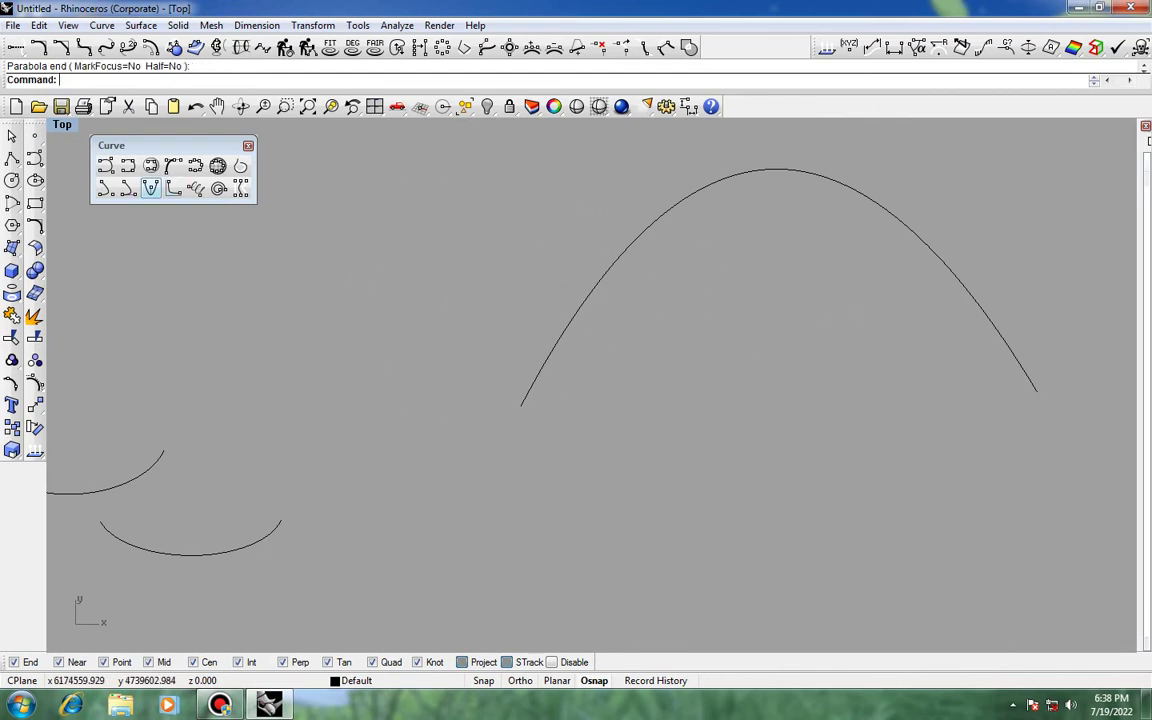
click(150, 188)
click(675, 304)
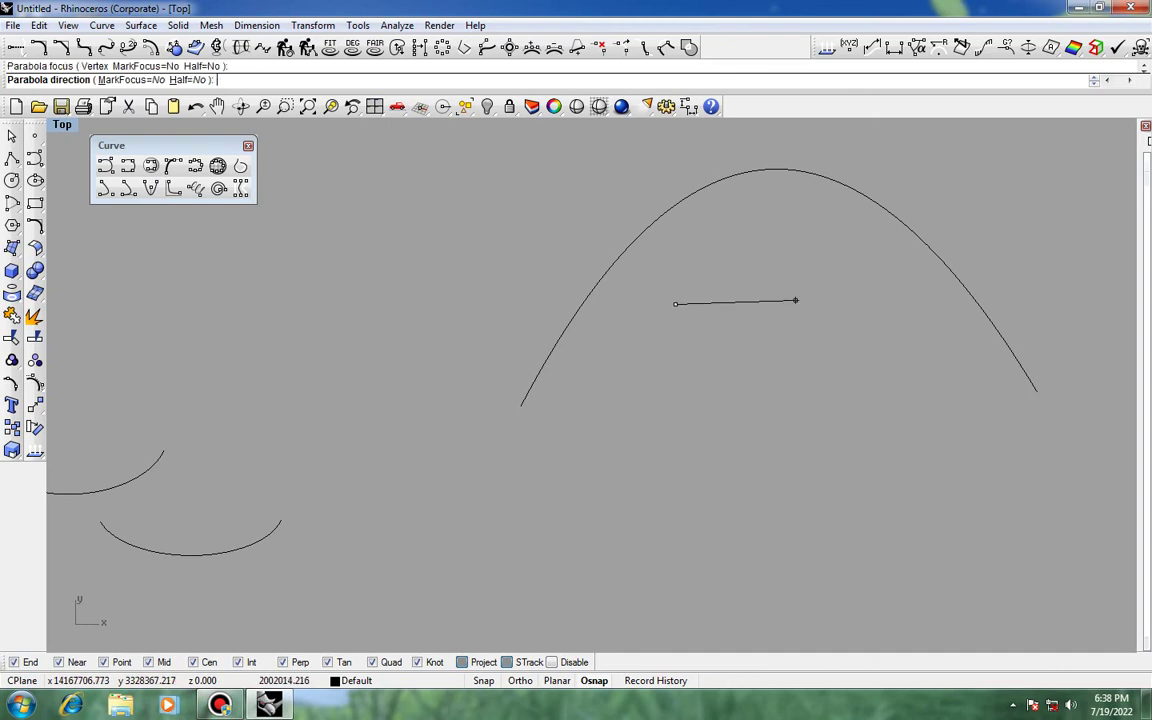
click(945, 302)
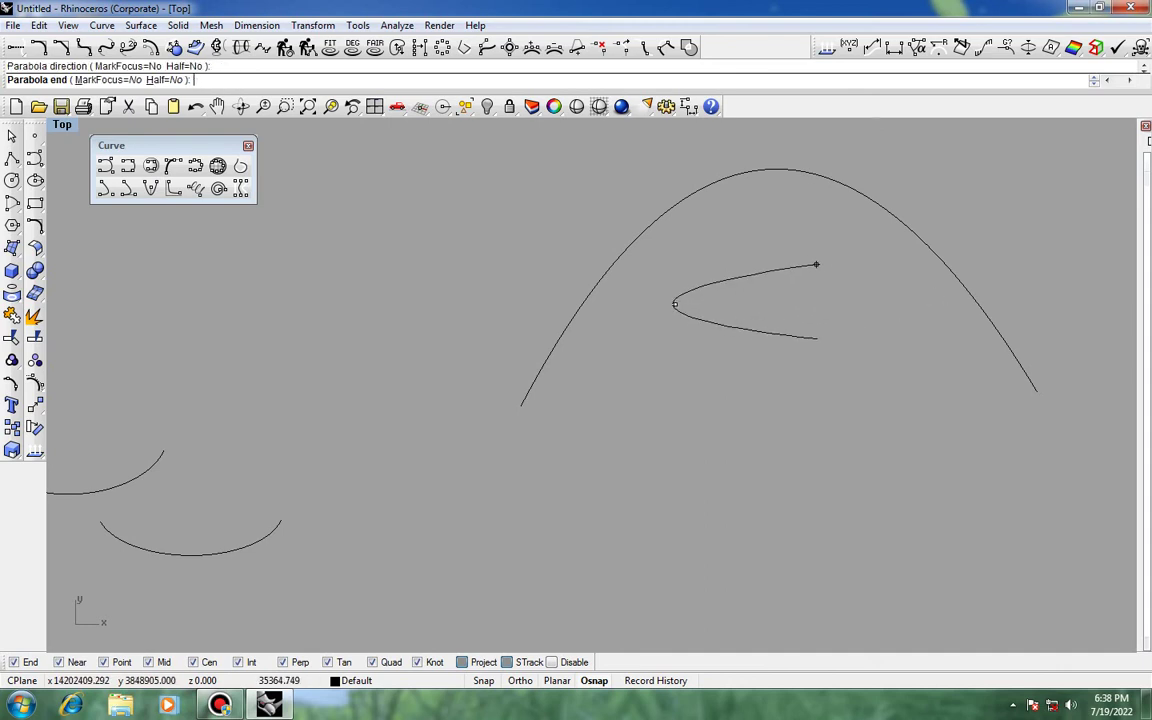
key(Escape)
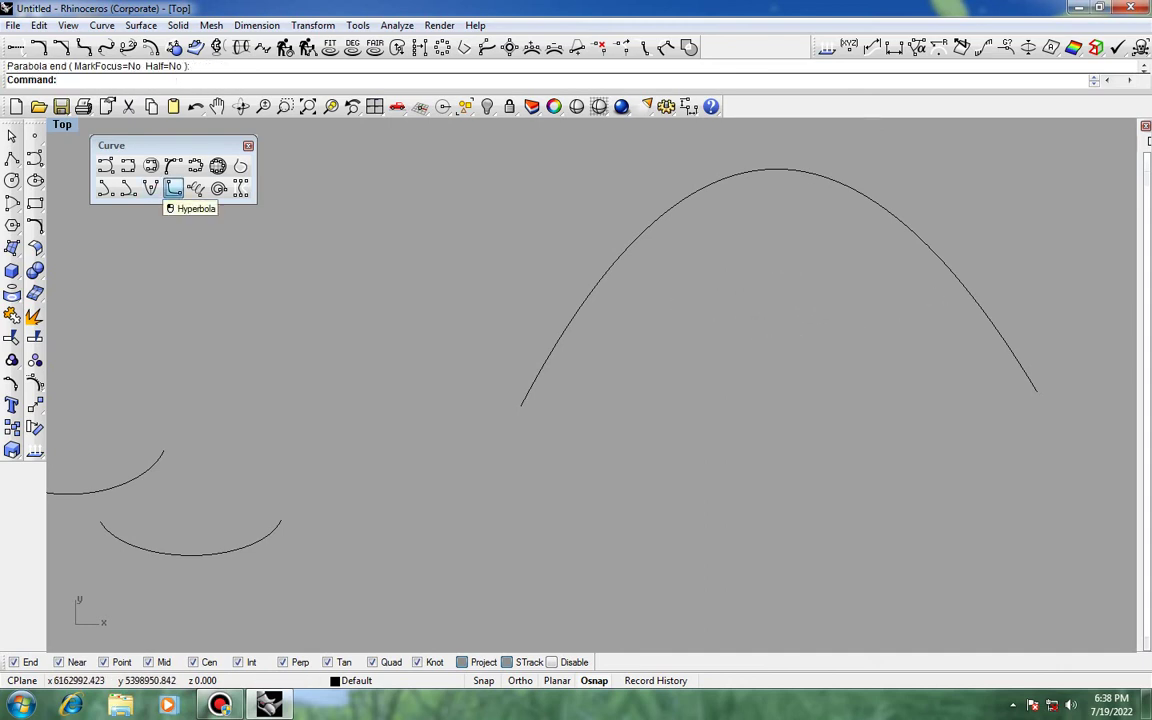
click(173, 188)
click(687, 301)
click(898, 302)
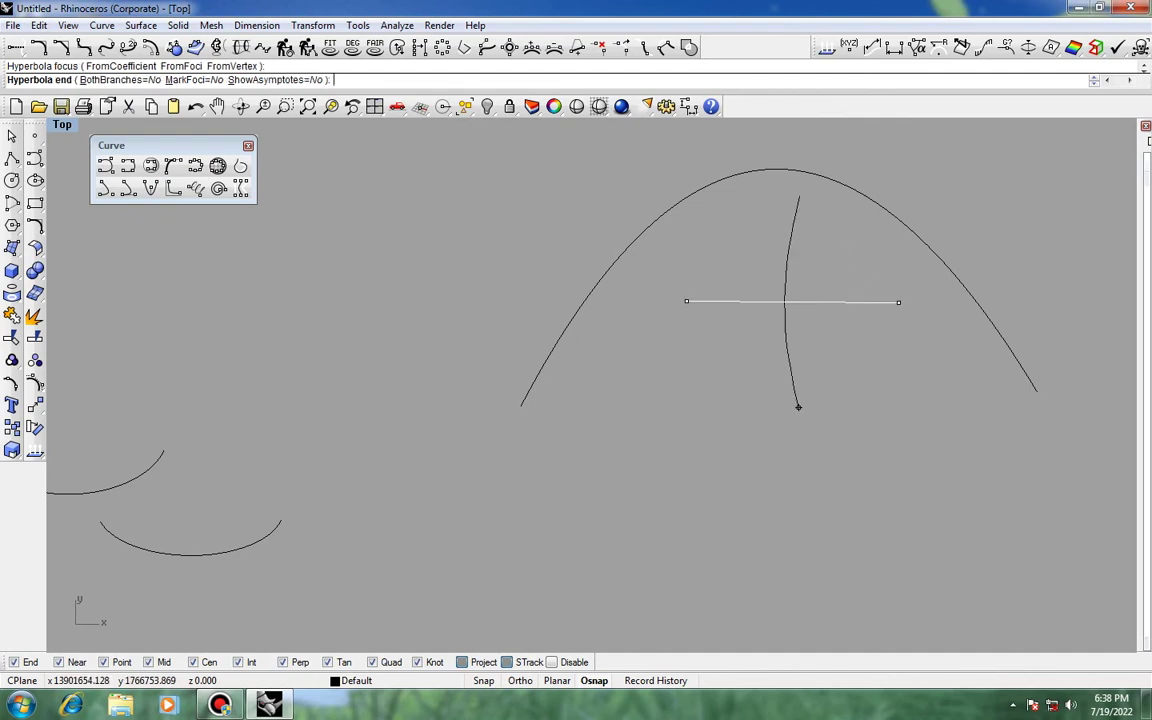
key(Escape)
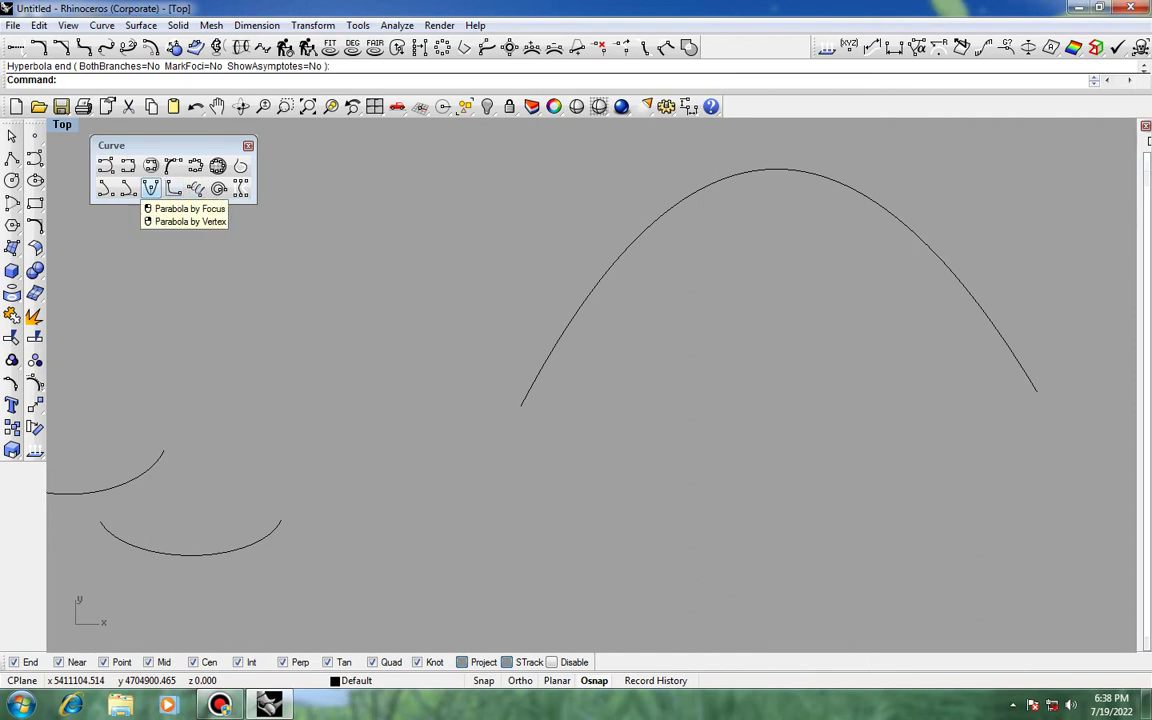
click(150, 188)
scroll(786, 322, down, 10)
right_drag(926, 260, 555, 342)
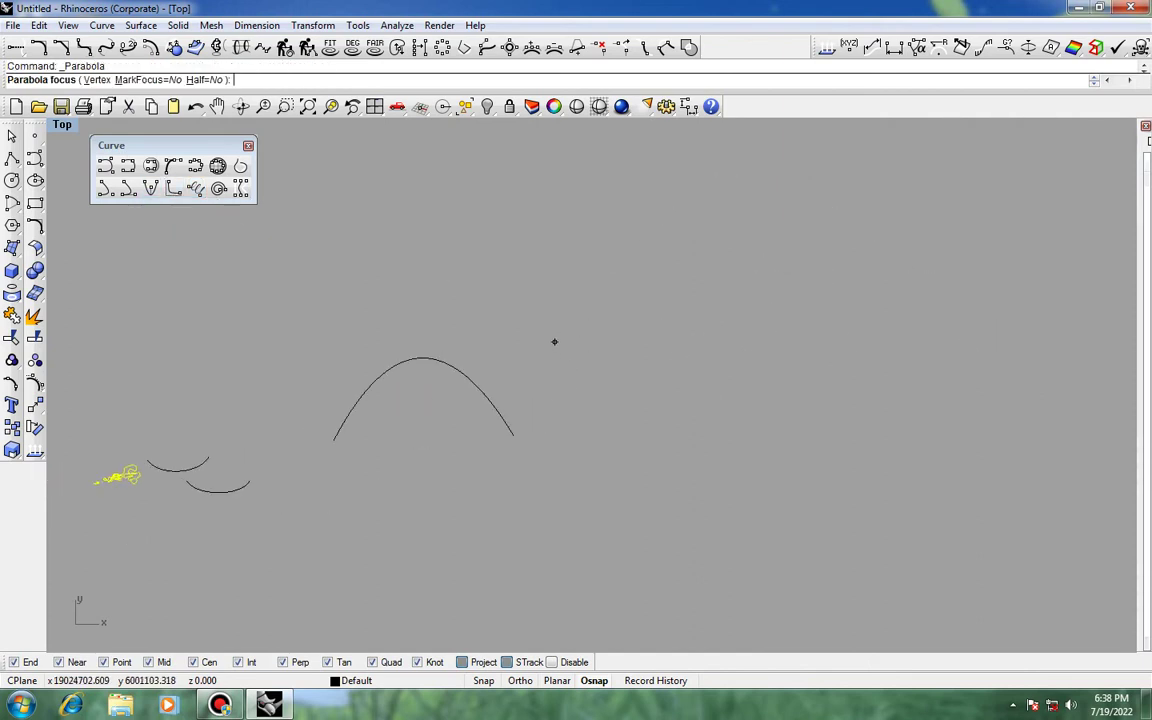
scroll(553, 335, up, 8)
click(518, 320)
click(957, 311)
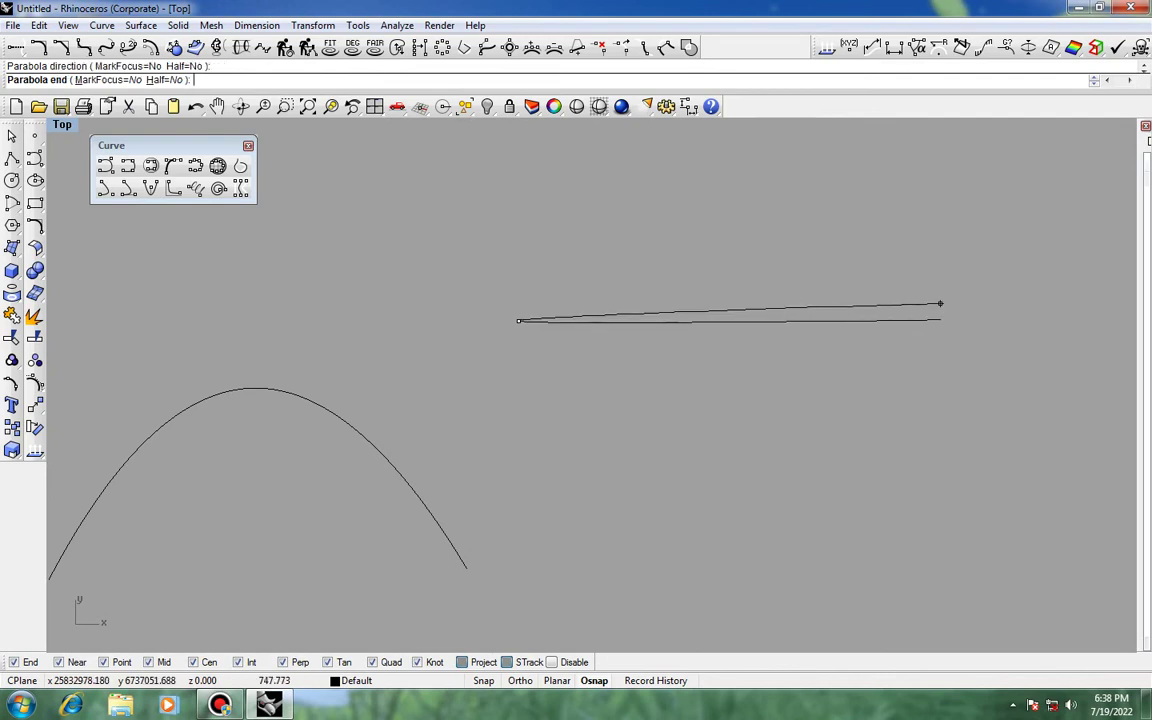
key(Escape)
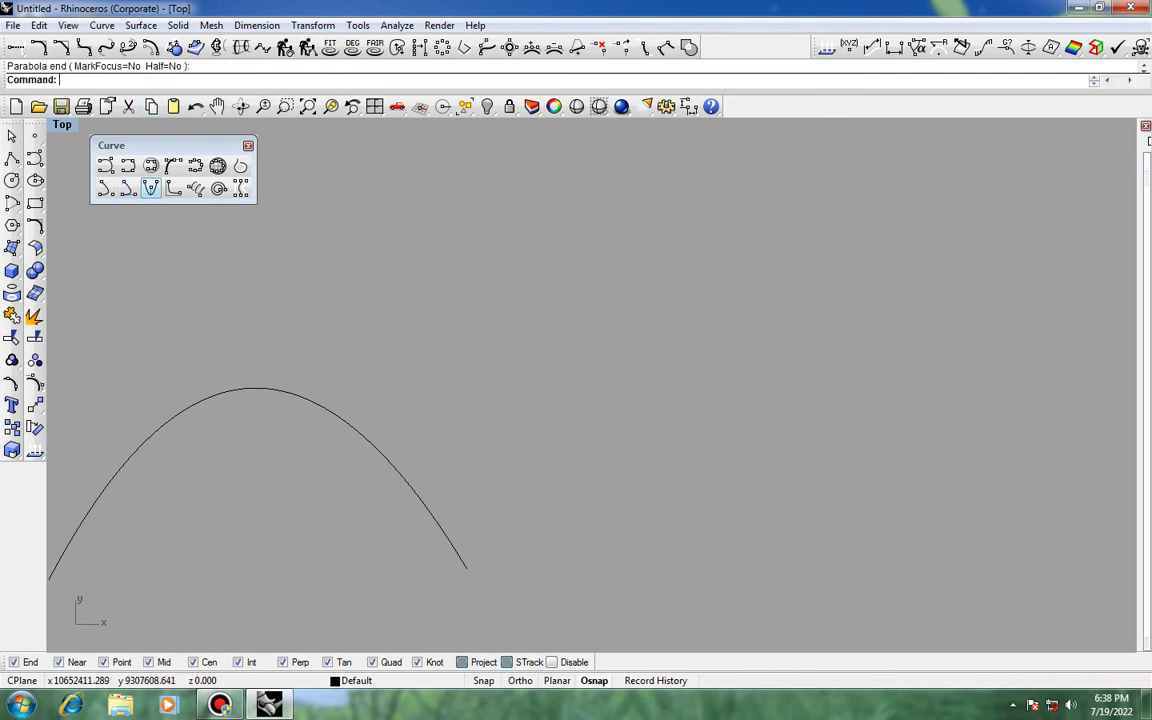
click(150, 188)
click(430, 411)
click(434, 245)
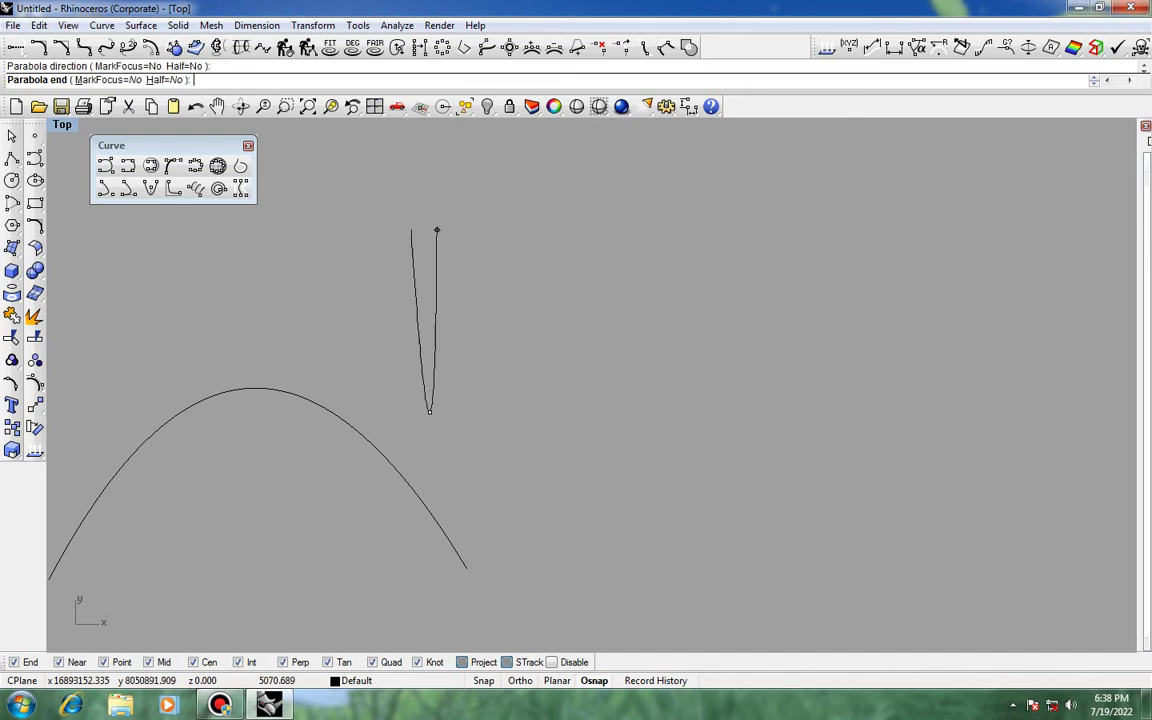
key(Escape)
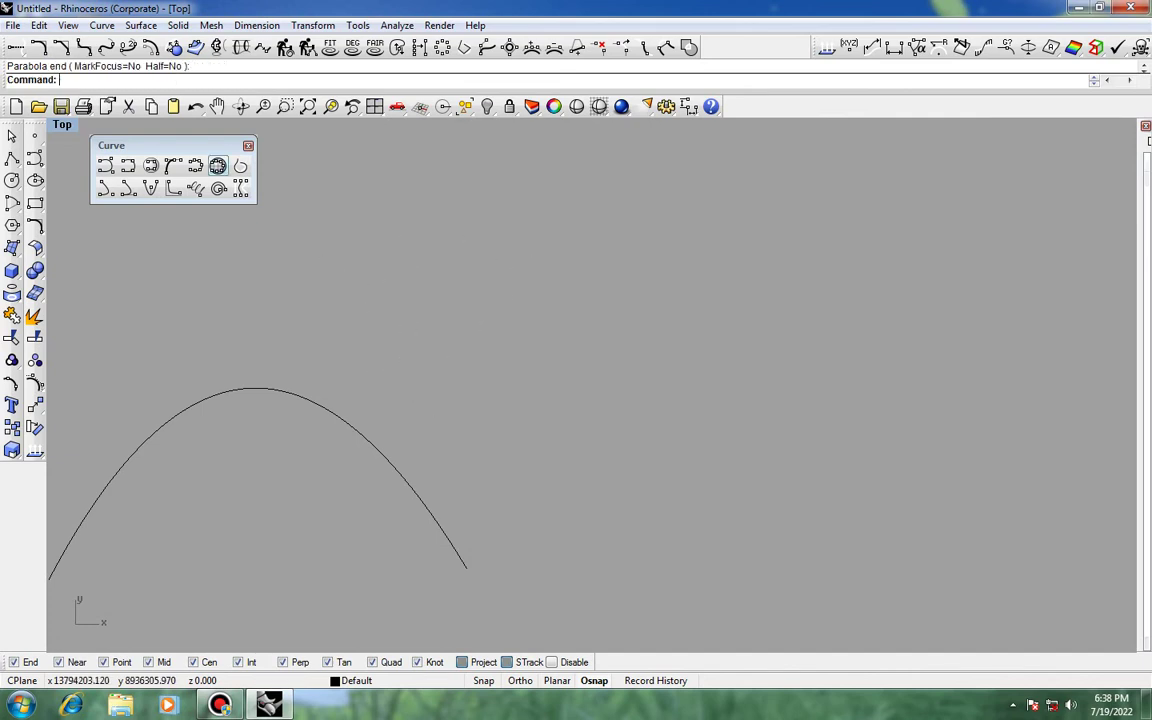
Step: Draw a wide upward-opening hyperbola from its center, focus and end point, above and to the right of the downward-opening parabola
right_click(150, 188)
click(583, 436)
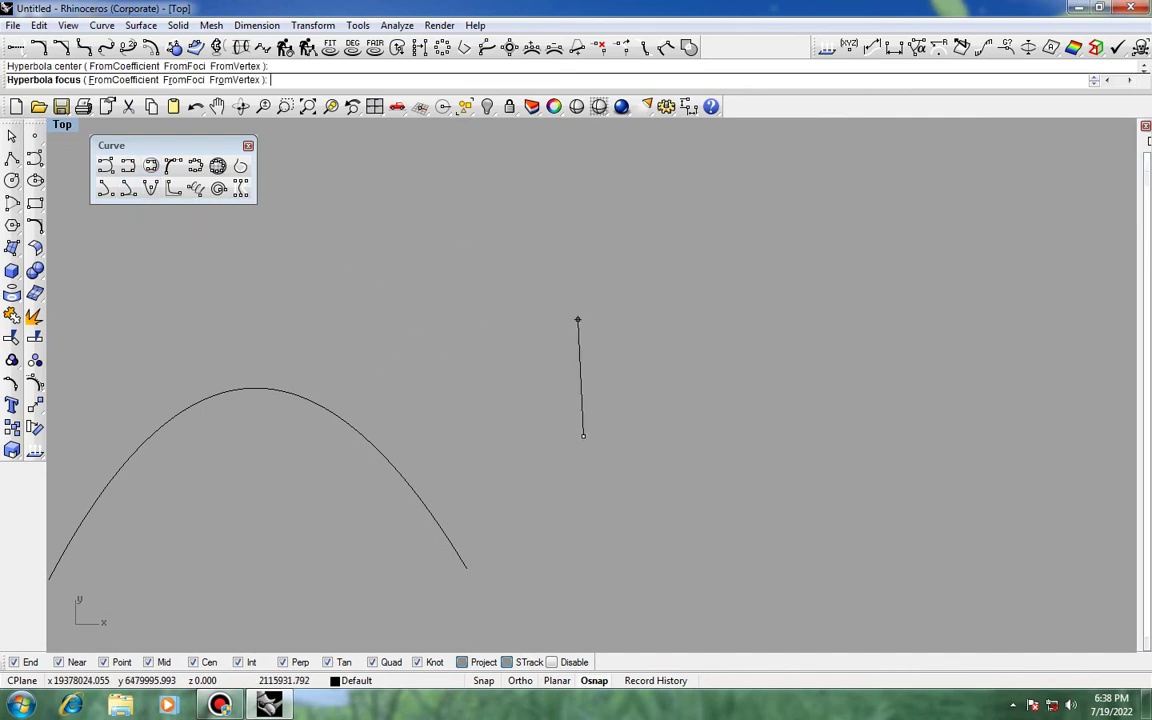
click(579, 319)
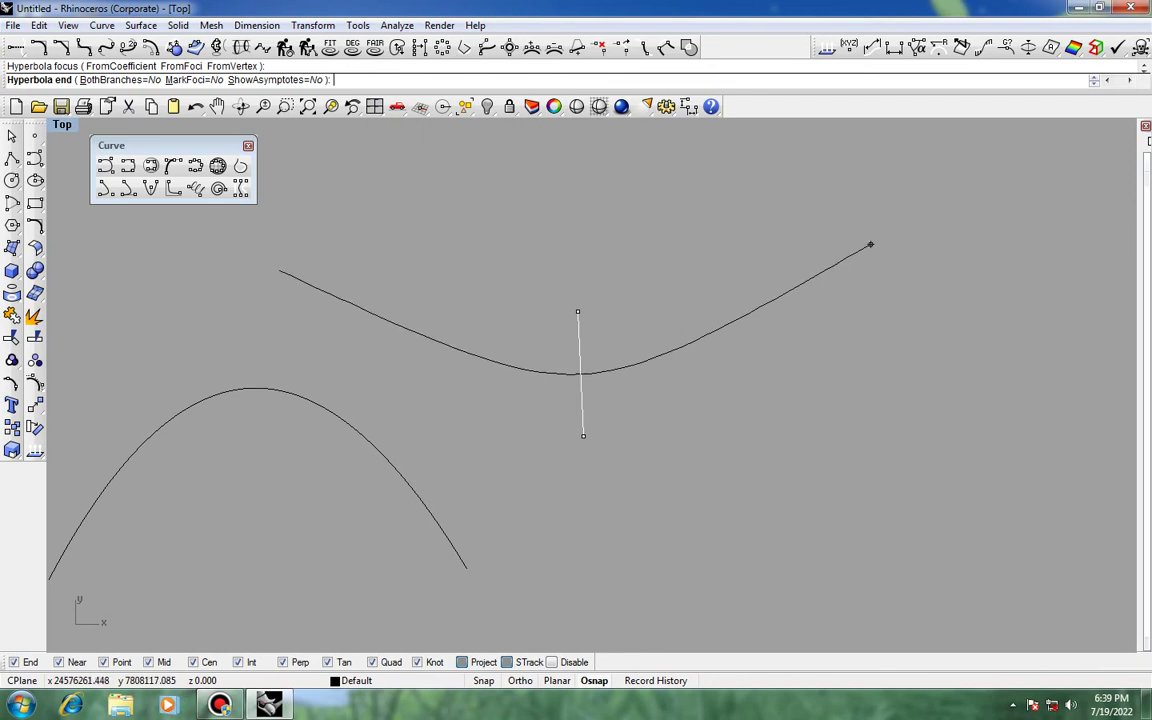
click(822, 246)
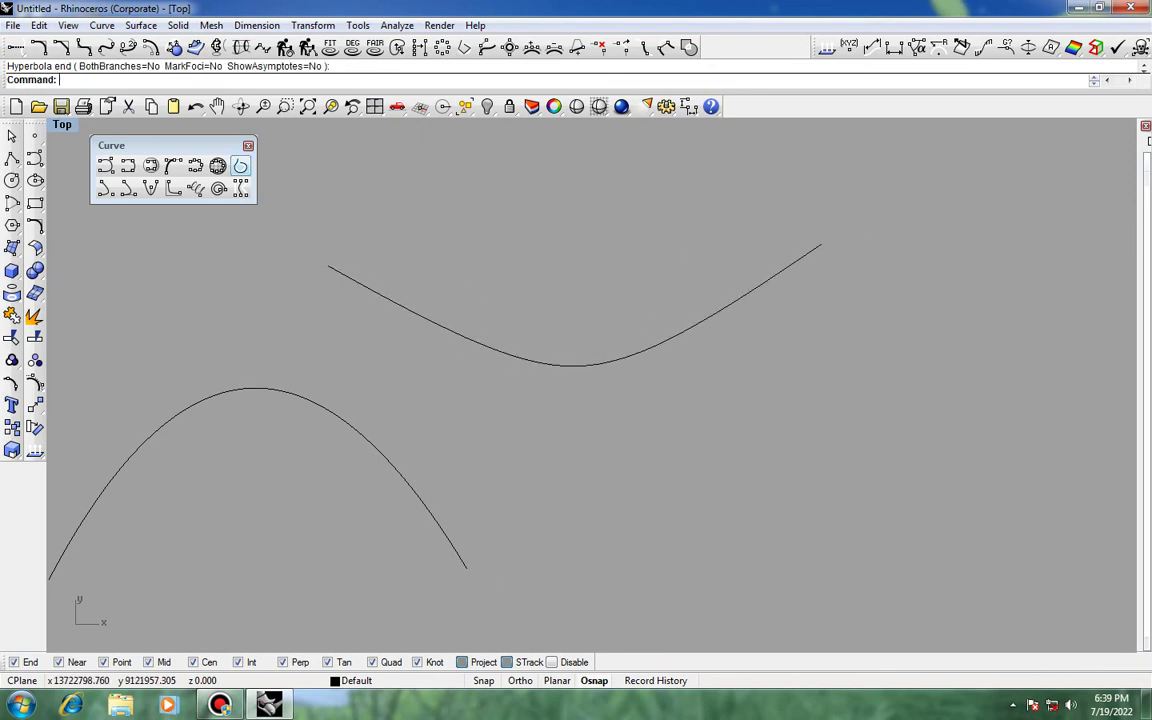
Step: Draw an upward-opening parabola by focus at the hyperbola's right end, with a focus-to-vertex distance of about 0.78 million units
click(195, 188)
scroll(713, 314, down, 4)
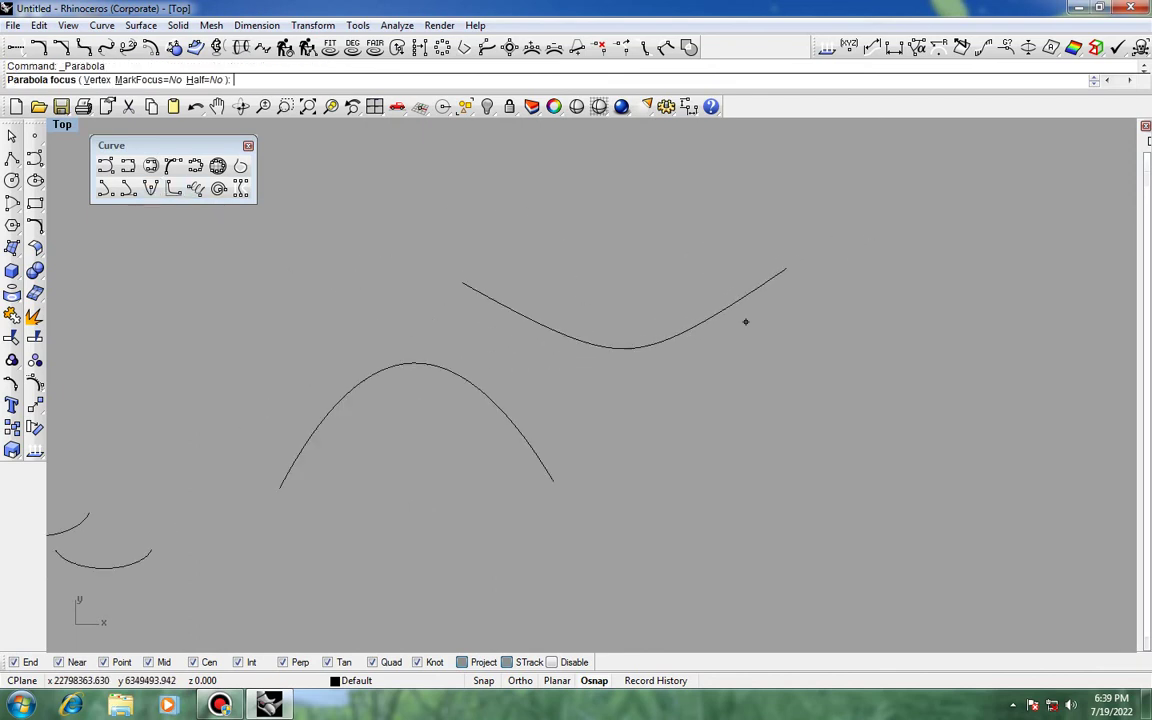
right_drag(848, 313, 473, 335)
click(526, 435)
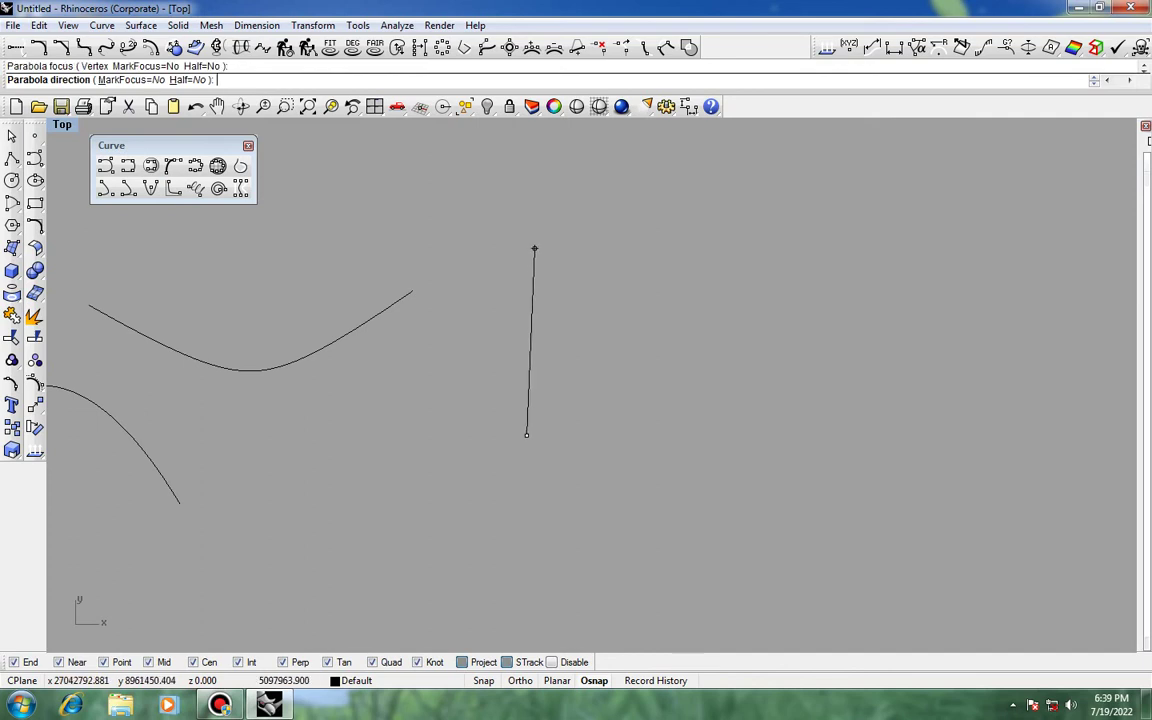
click(532, 250)
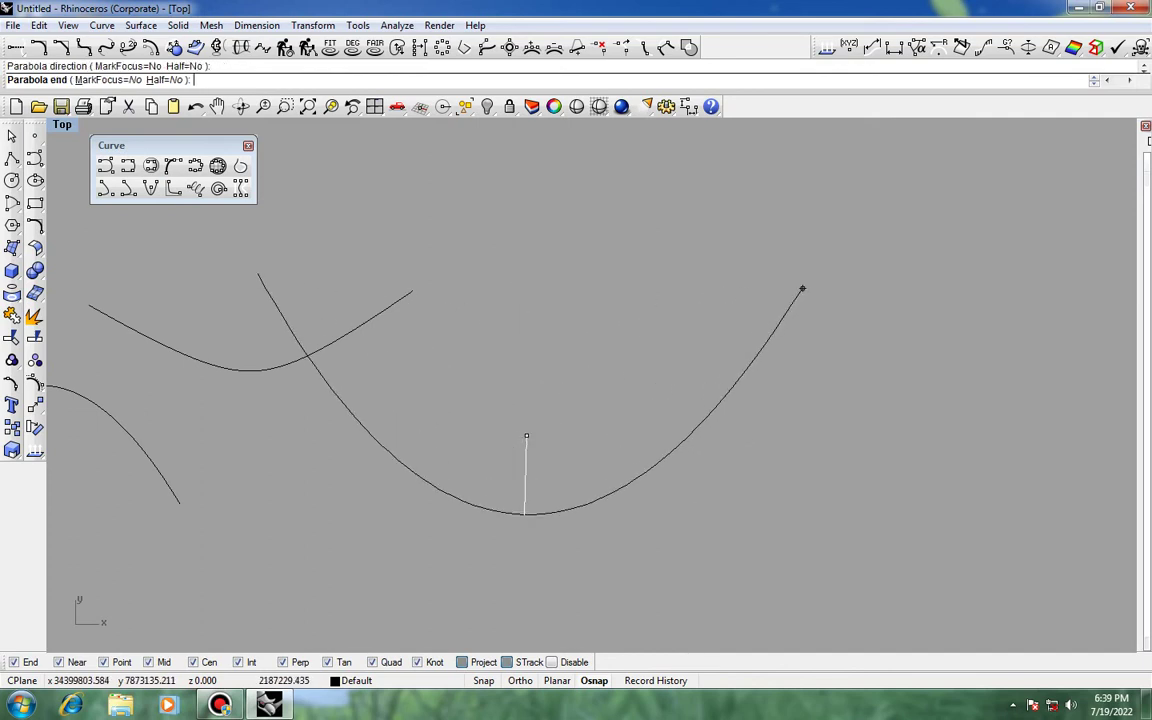
click(674, 287)
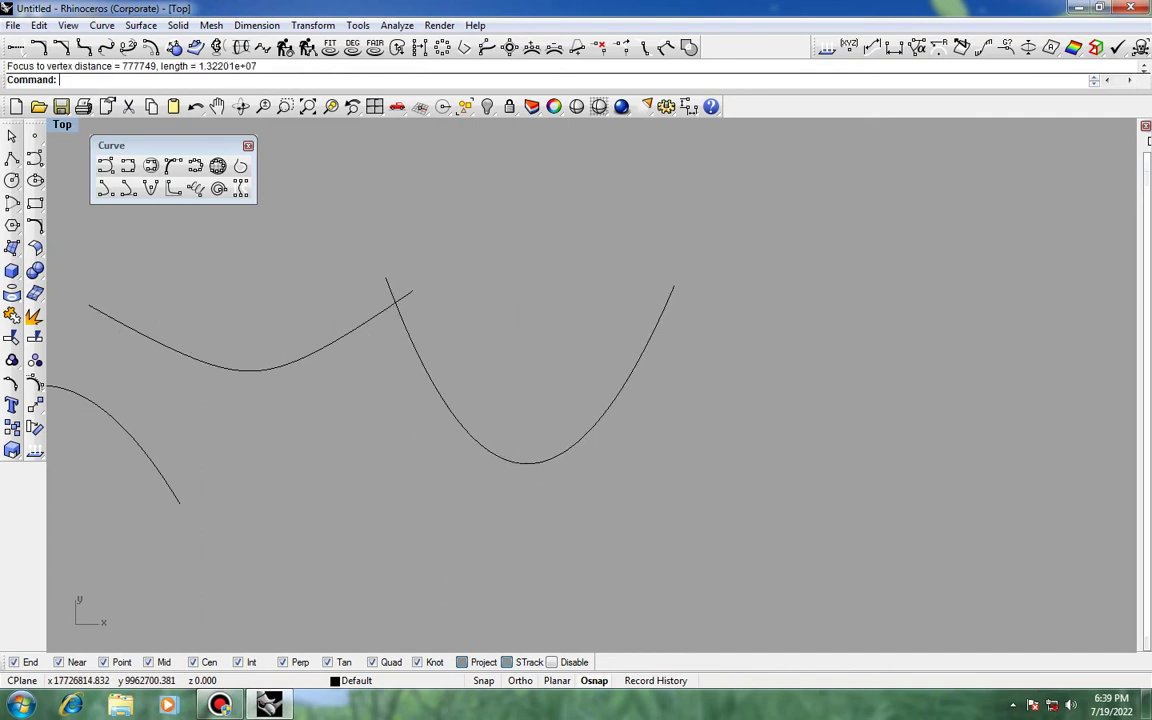
Step: Draw a 10-turn helix around a near-vertical axis below and right of the parabolas, with a pitch of about 3.47 million units
scroll(88, 384, down, 4)
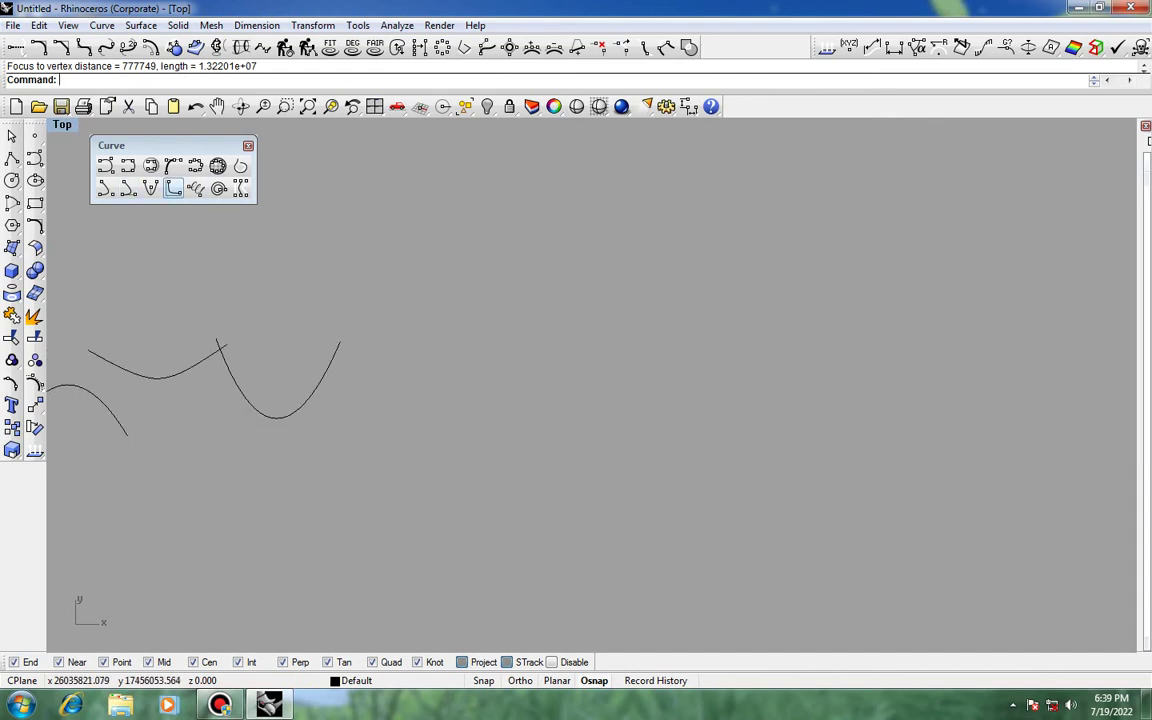
click(195, 188)
scroll(516, 285, down, 10)
right_drag(632, 414, 373, 433)
click(246, 606)
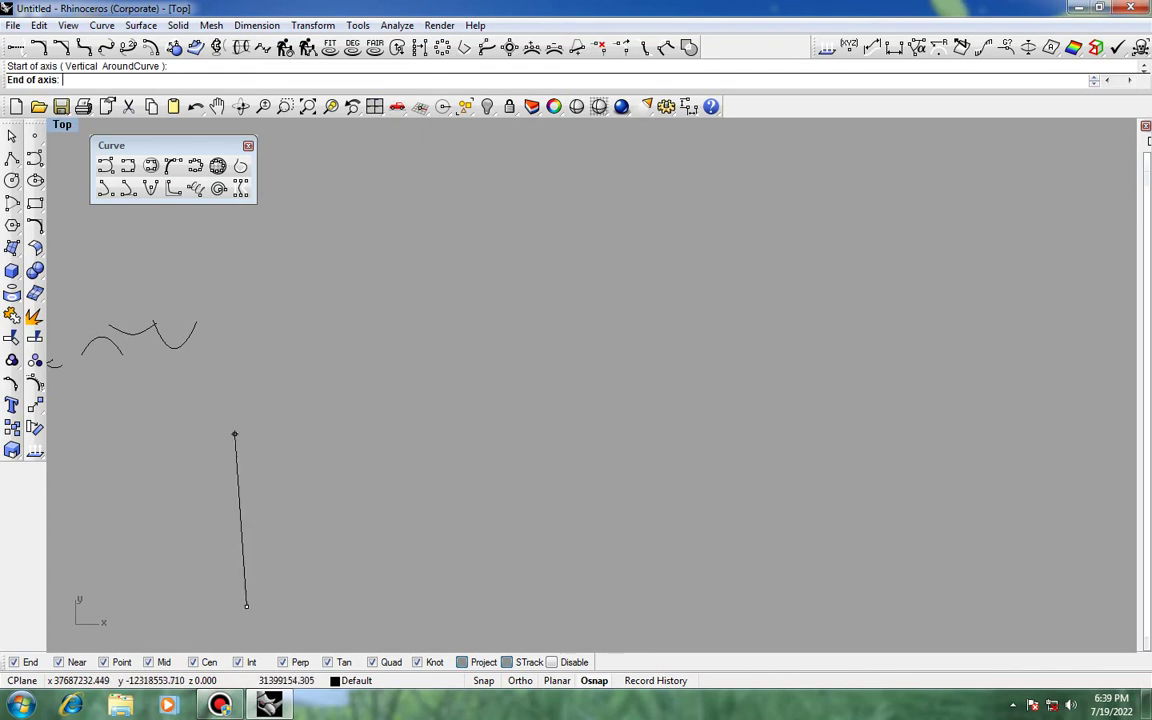
click(256, 416)
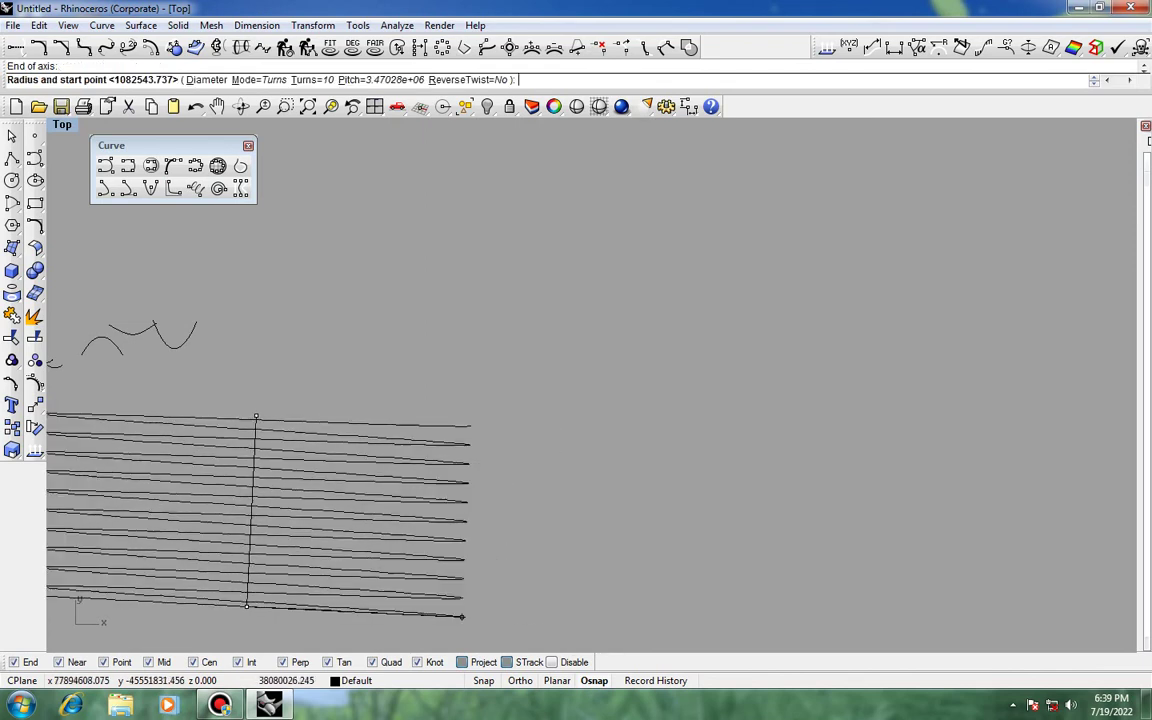
right_drag(241, 606, 277, 499)
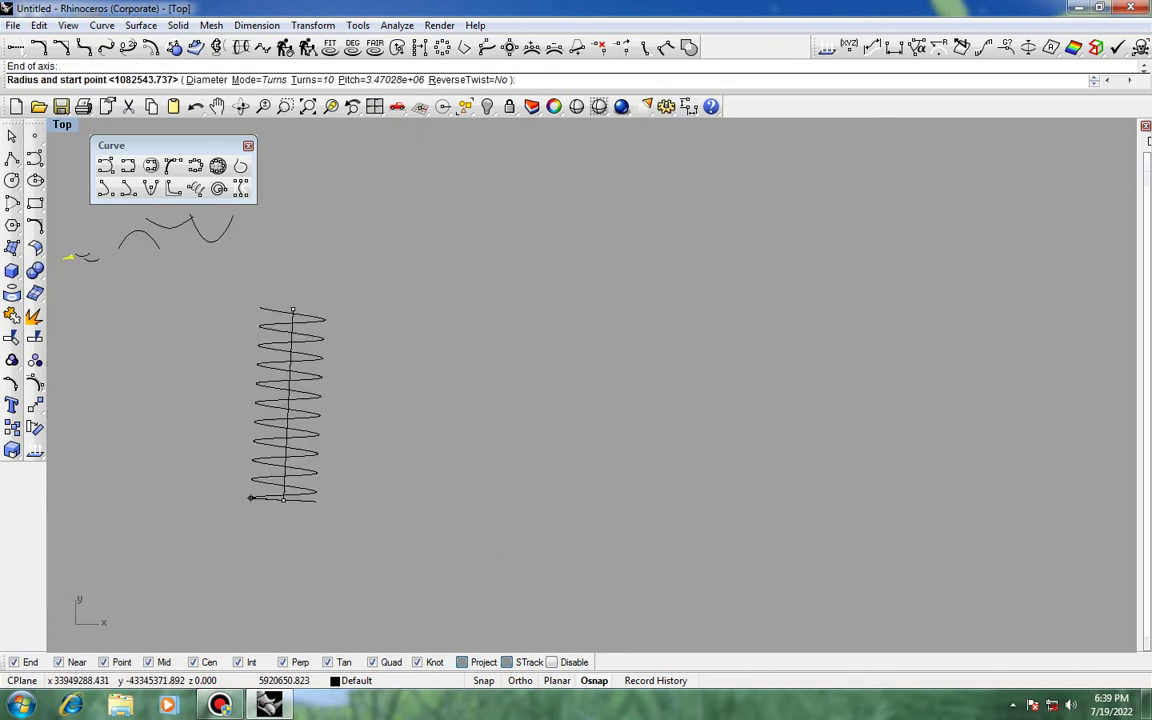
click(372, 504)
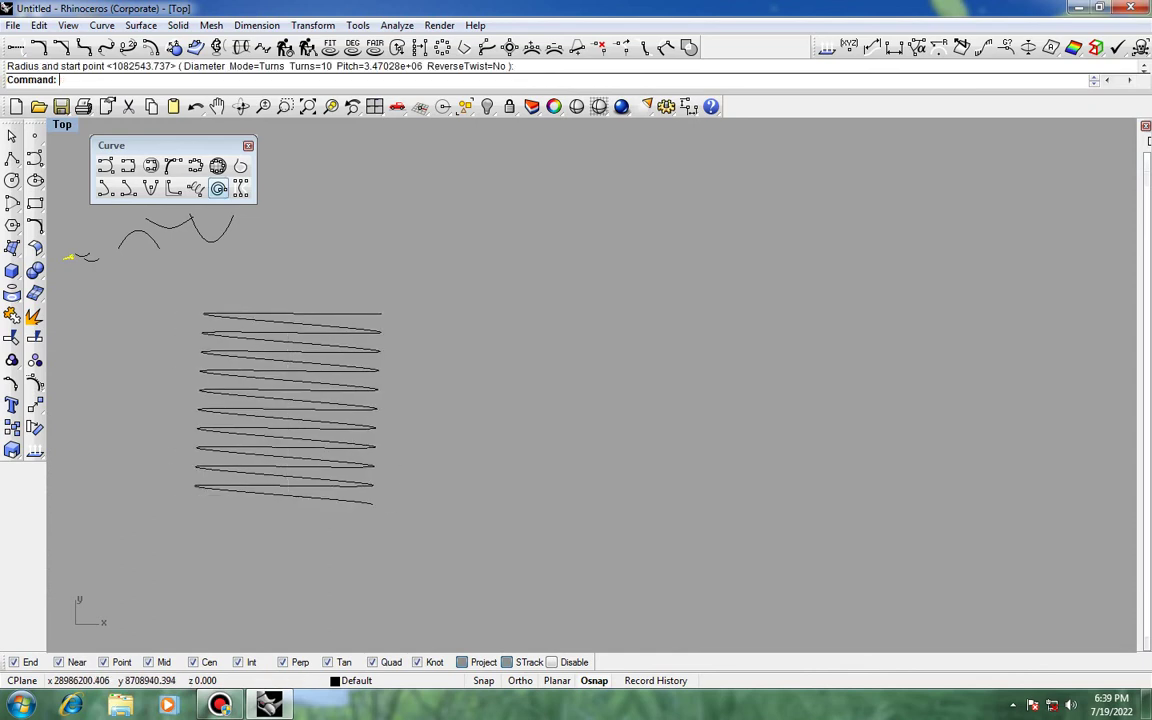
Step: Draw a second 10-turn helix around a horizontal axis right of the first, with a pitch of about 9.76 million units
key(Return)
click(527, 396)
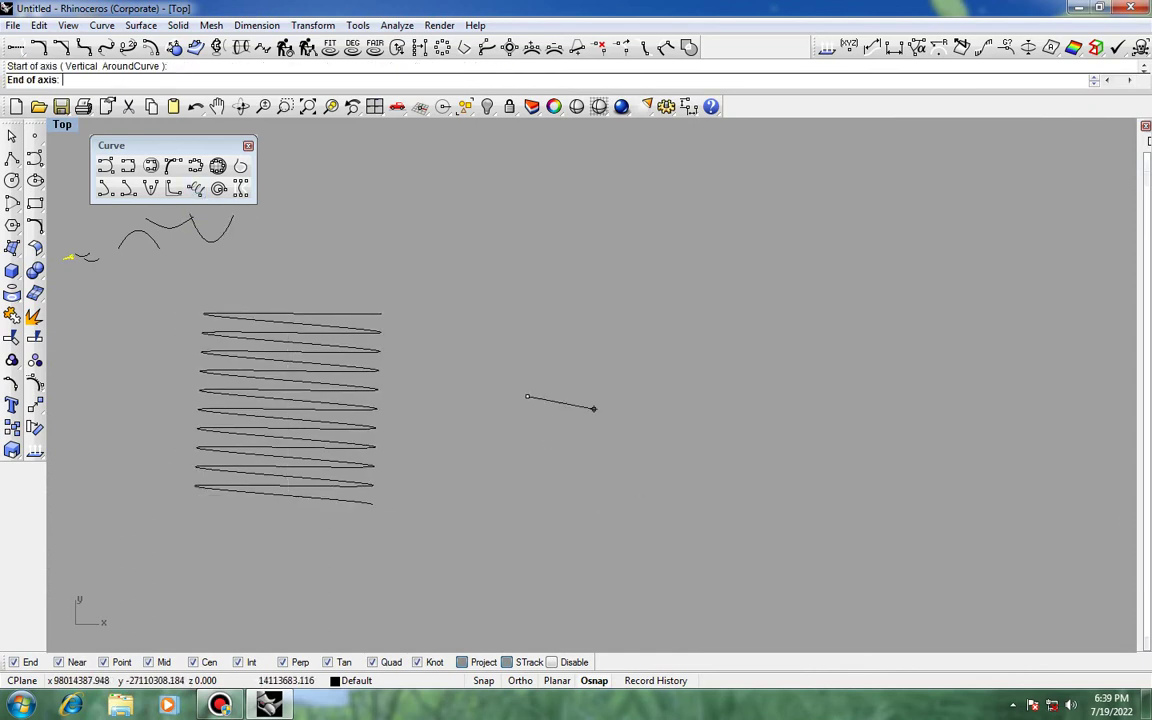
click(1066, 393)
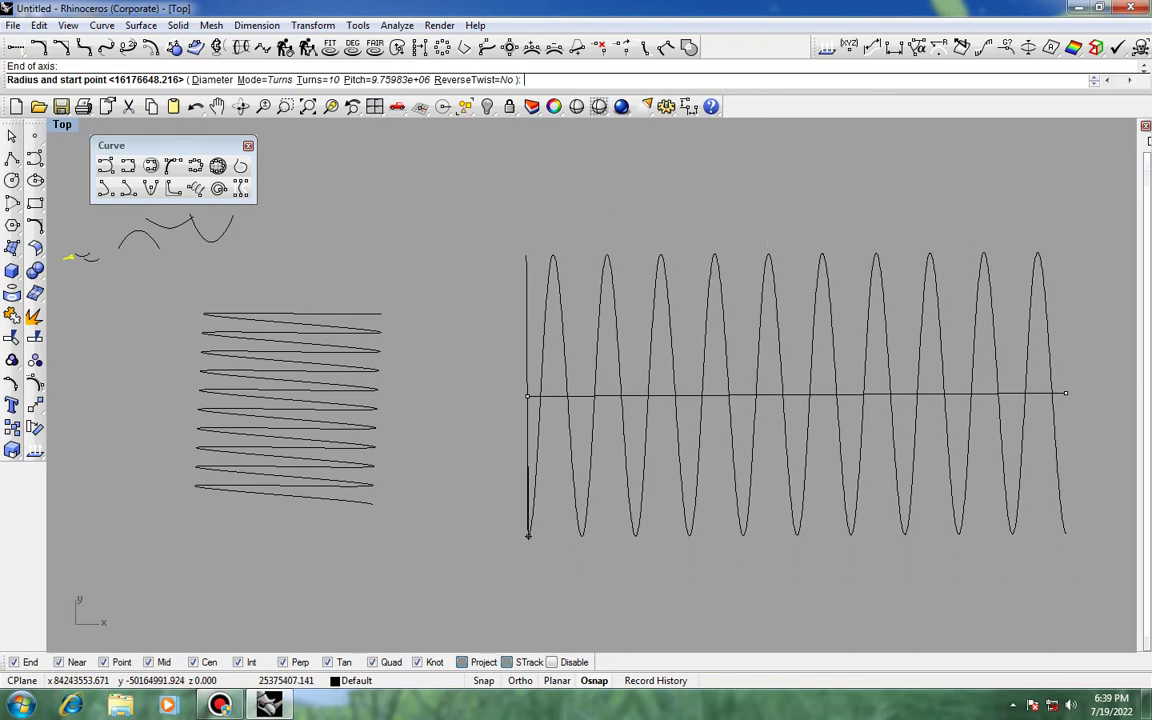
click(528, 573)
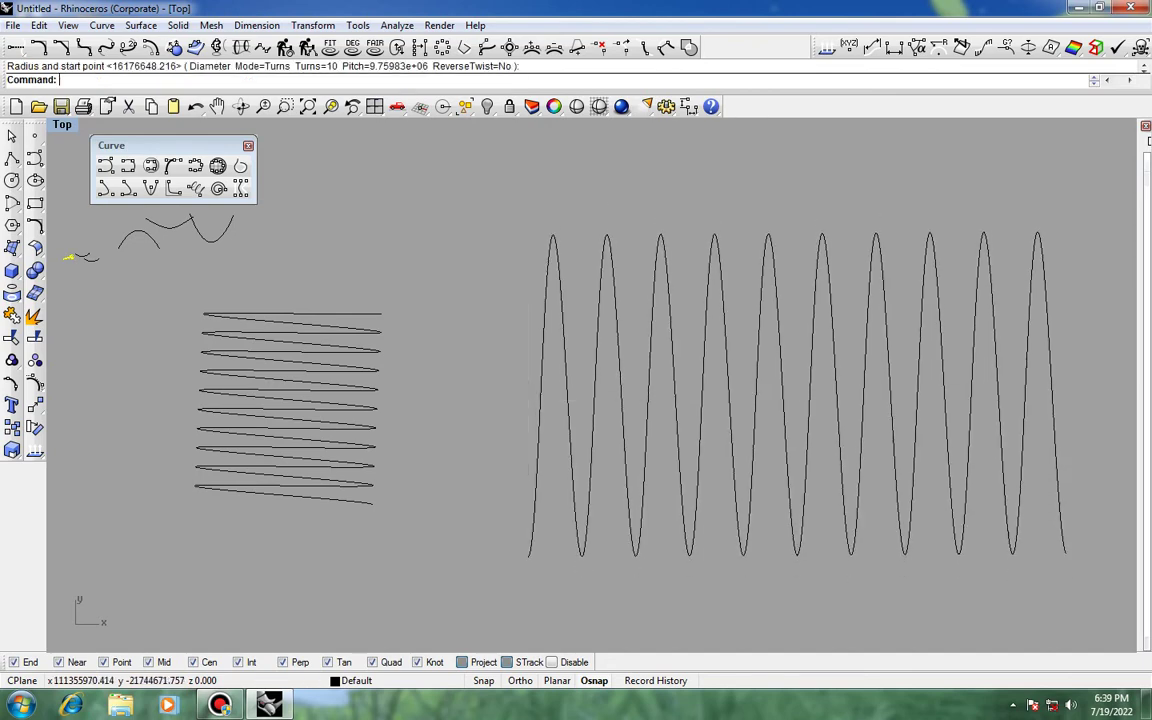
scroll(214, 465, down, 3)
scroll(395, 405, up, 6)
scroll(395, 405, down, 4)
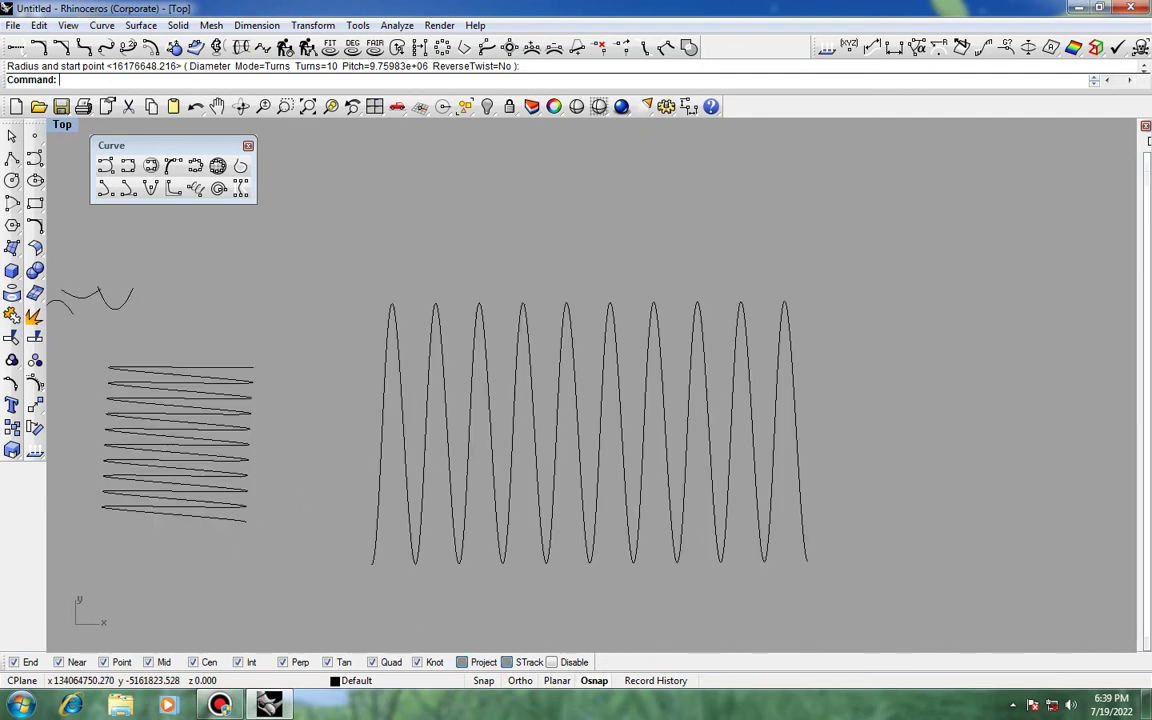
drag(260, 589, 114, 579)
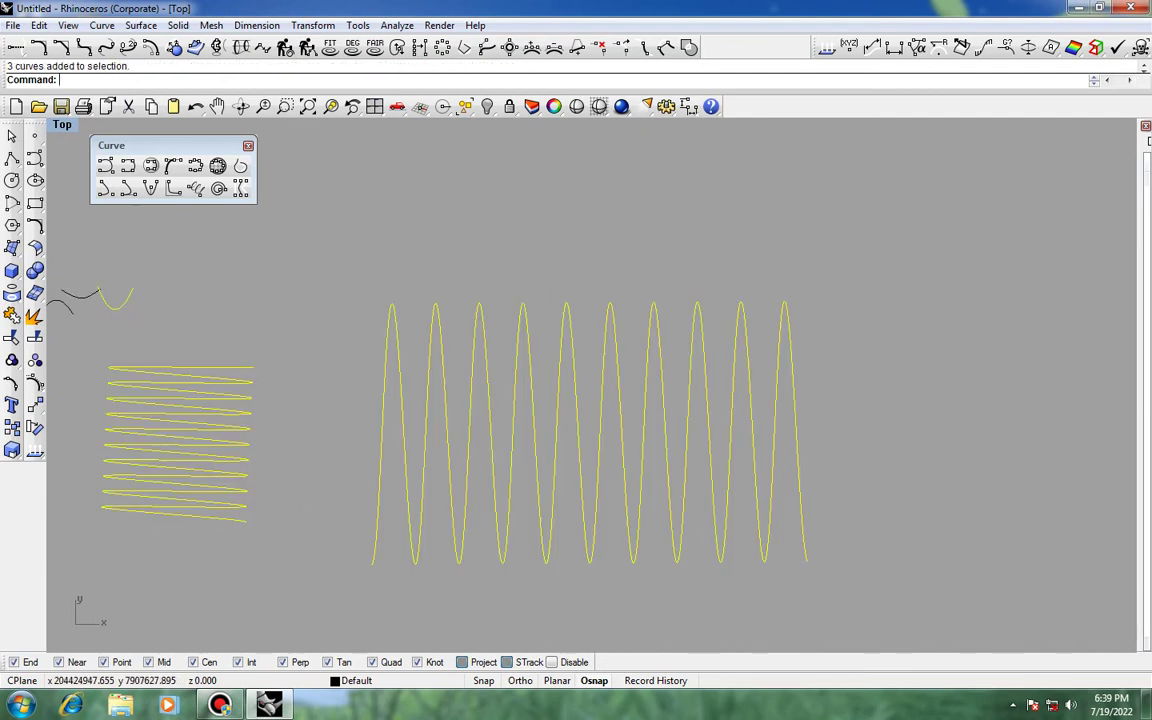
key(Escape)
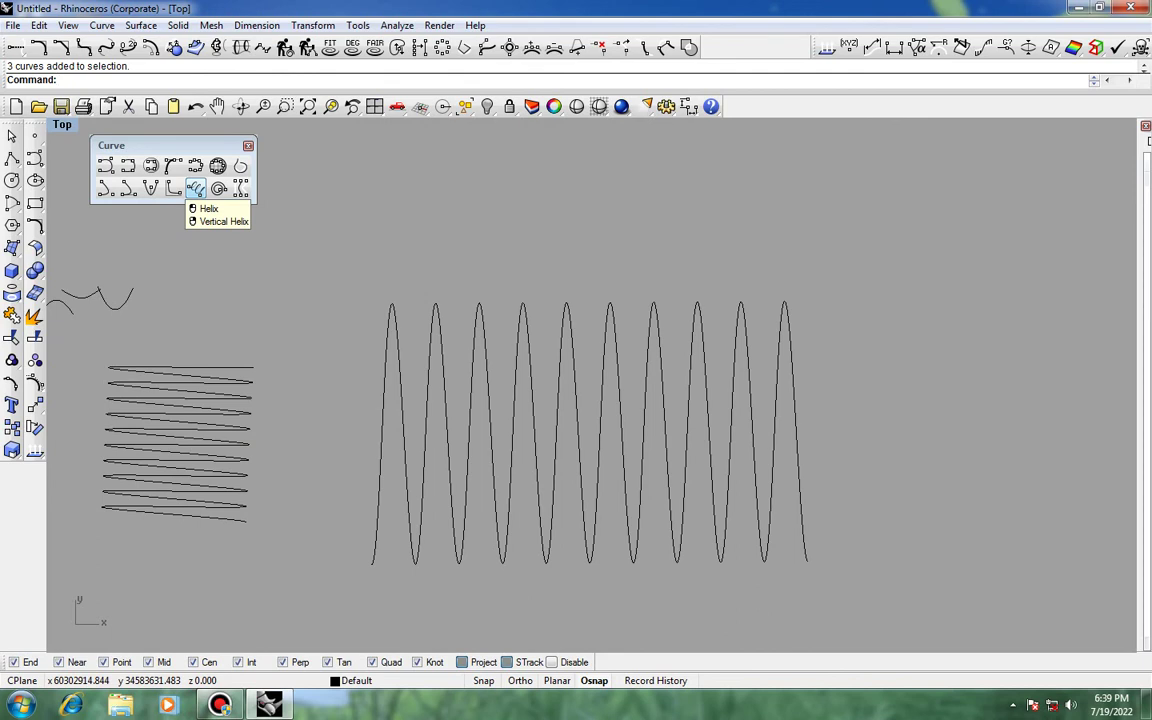
Step: Draw a larger 10-turn helix along a horizontal axis right of the second, with a pitch of about 19.2 million units
click(196, 188)
right_drag(882, 338, 146, 345)
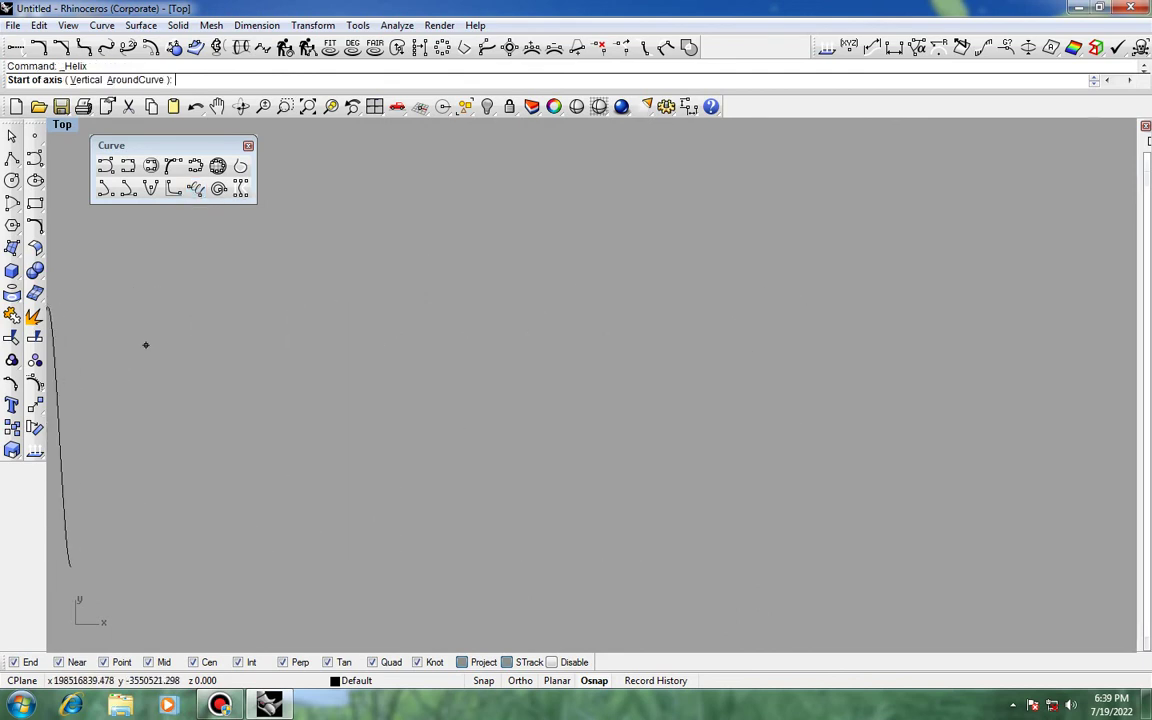
click(161, 382)
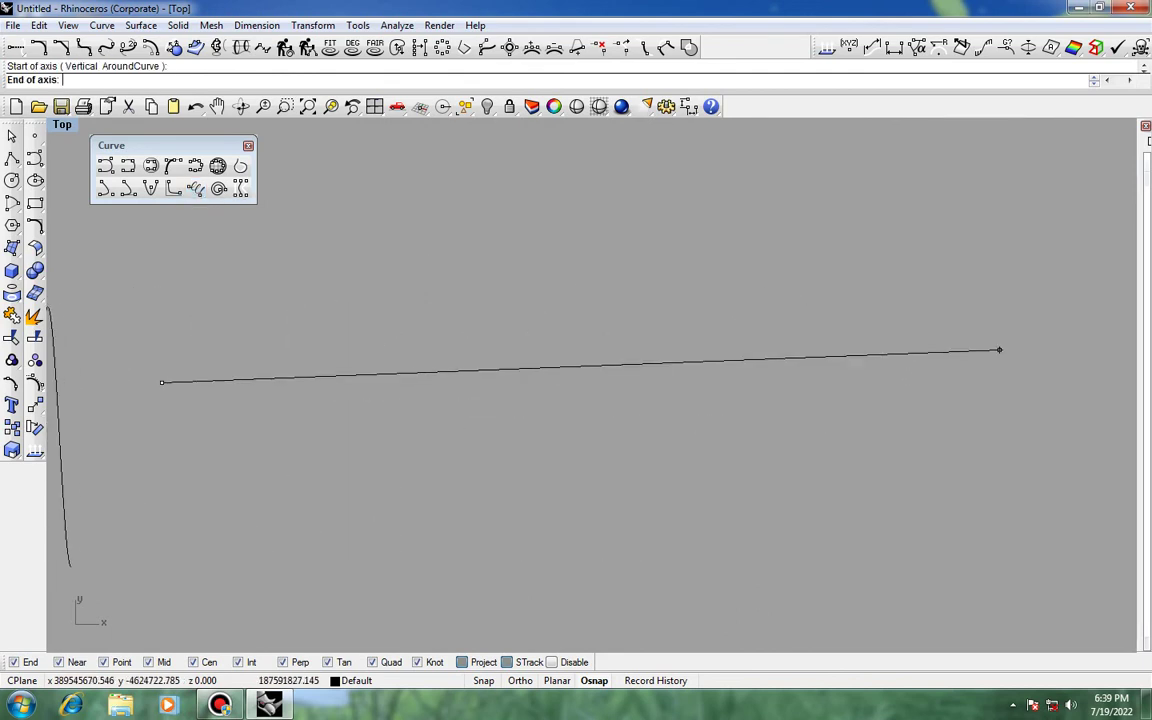
click(1022, 383)
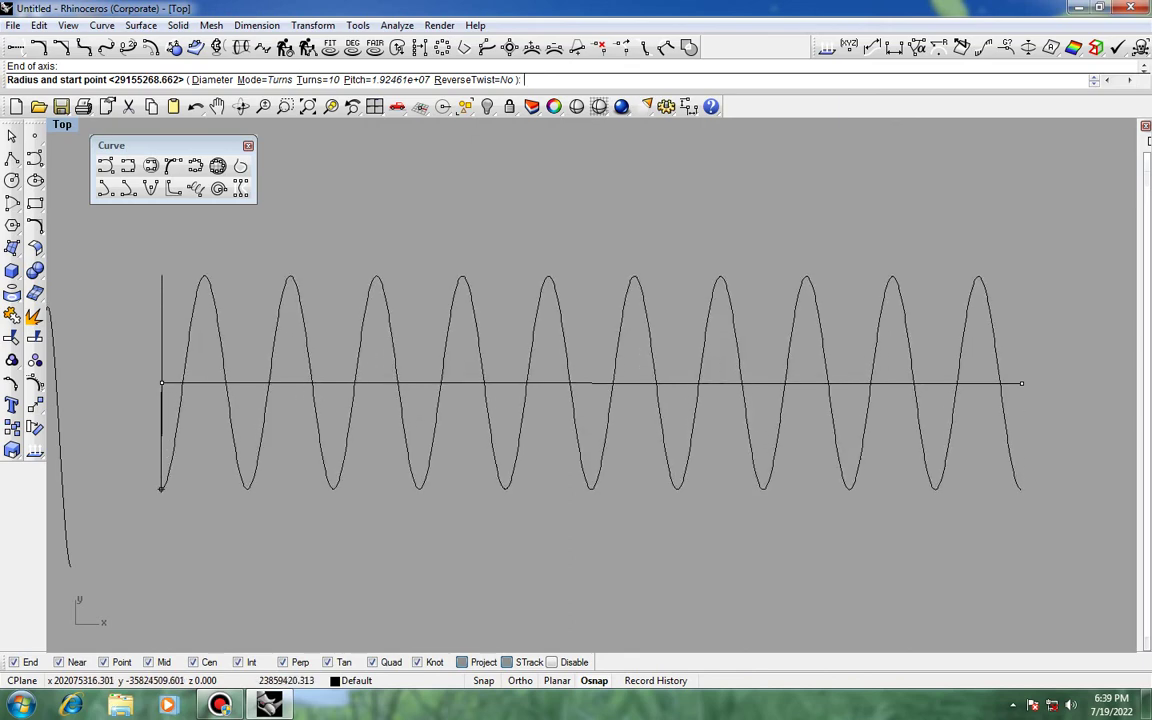
click(161, 541)
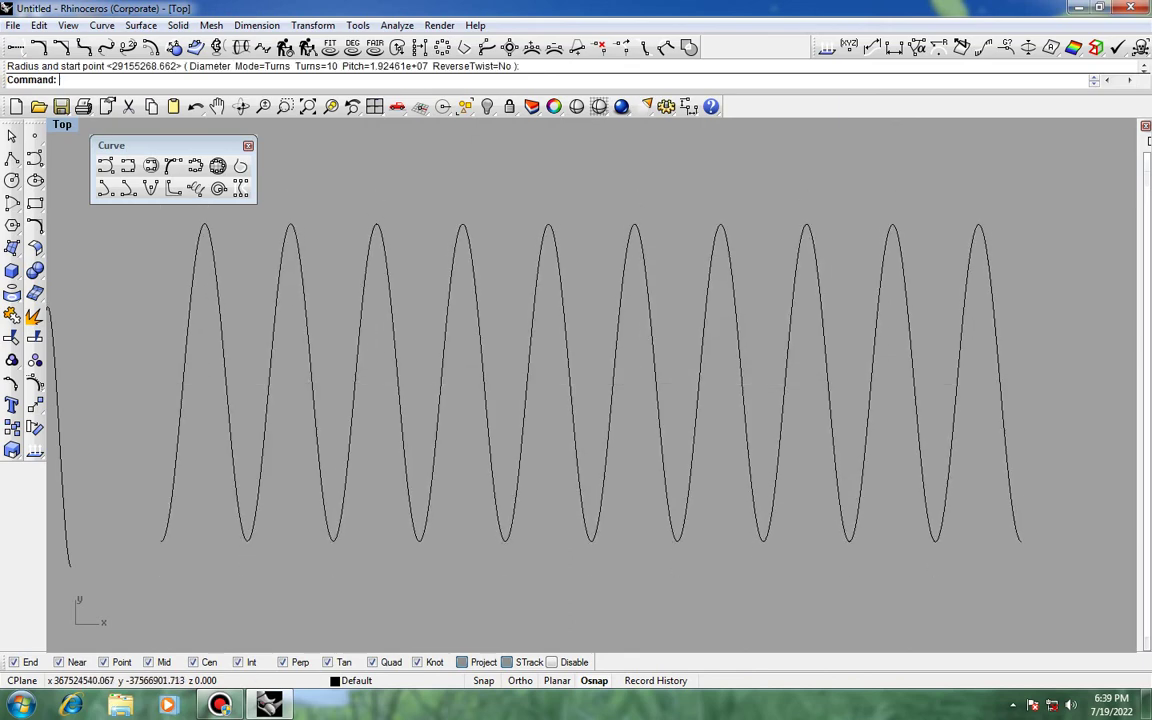
Step: Start a 10-turn spiral right of the largest helix, along a near-horizontal axis about 822 million units long
scroll(901, 493, down, 8)
right_drag(901, 448, 324, 513)
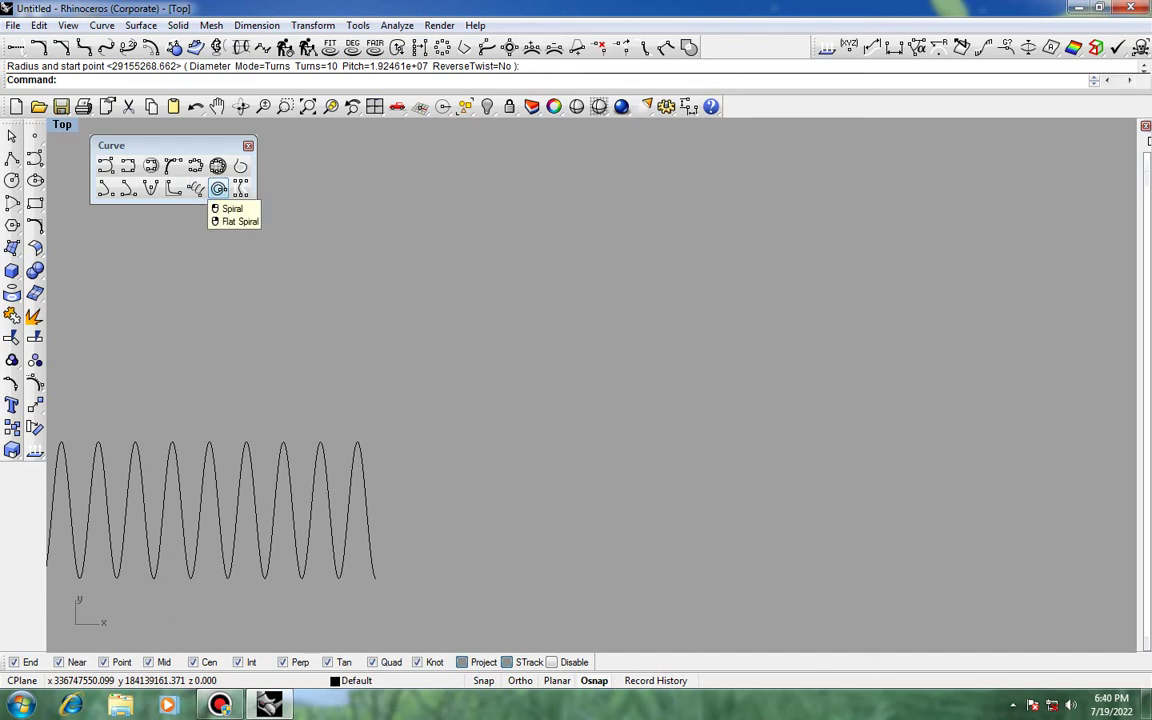
click(218, 188)
scroll(702, 387, down, 1)
right_drag(702, 387, 427, 441)
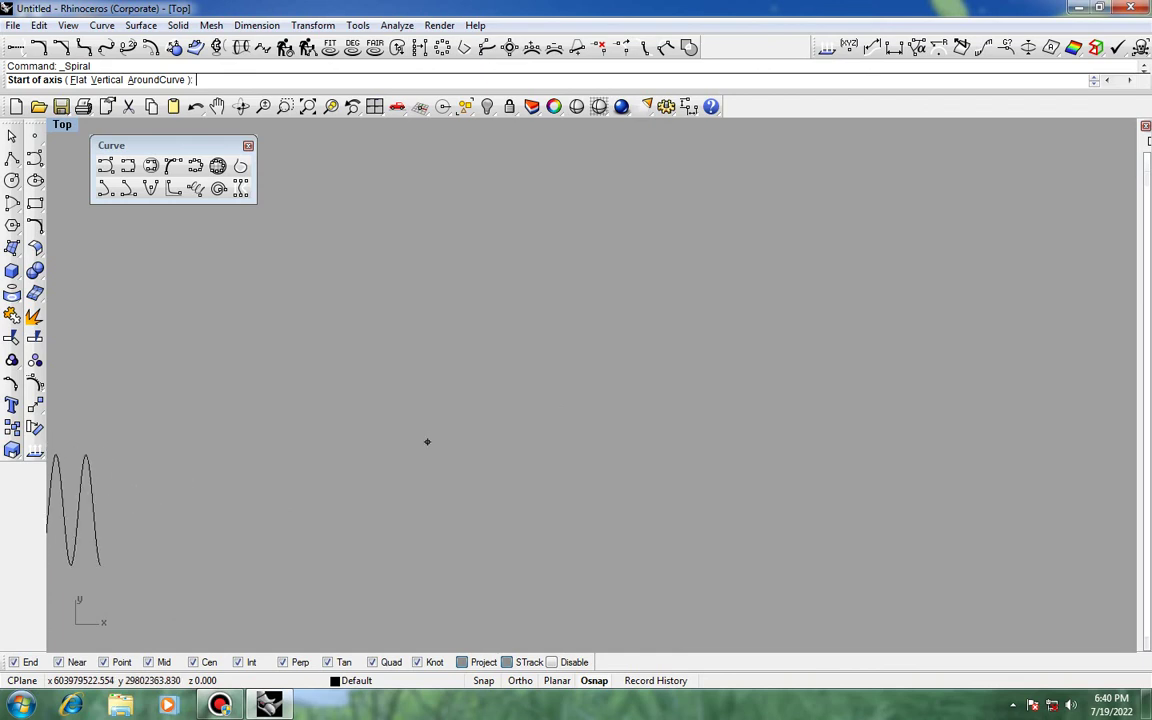
click(423, 572)
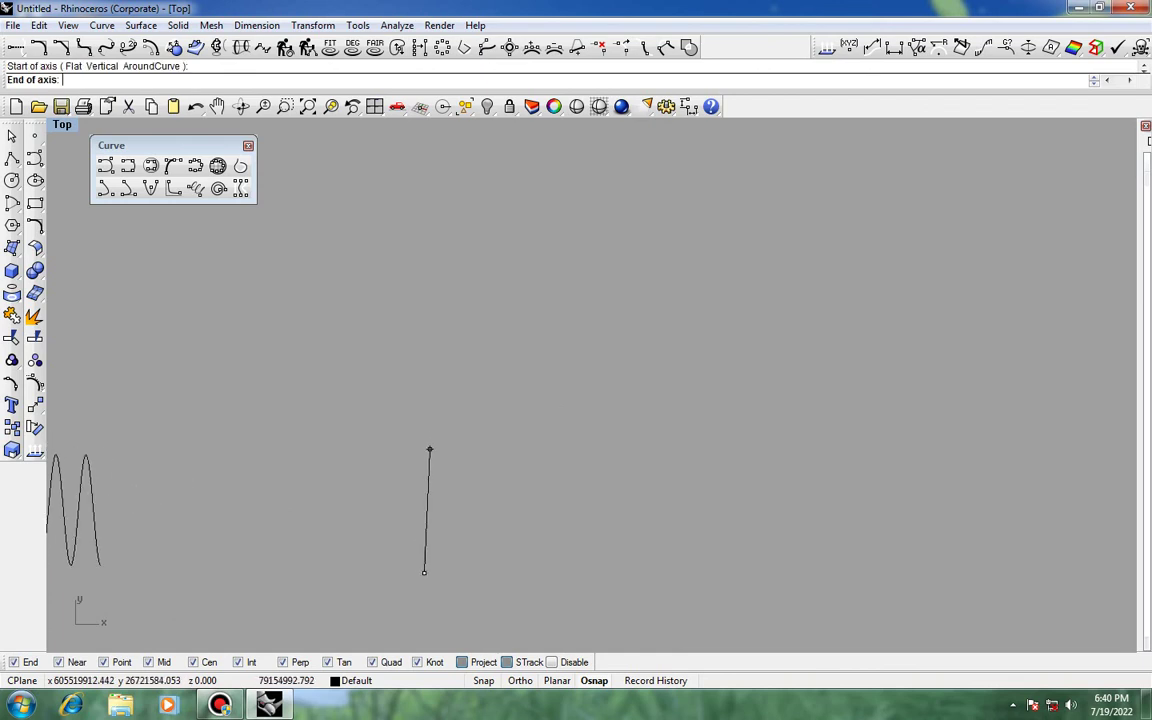
right_drag(986, 537, 589, 466)
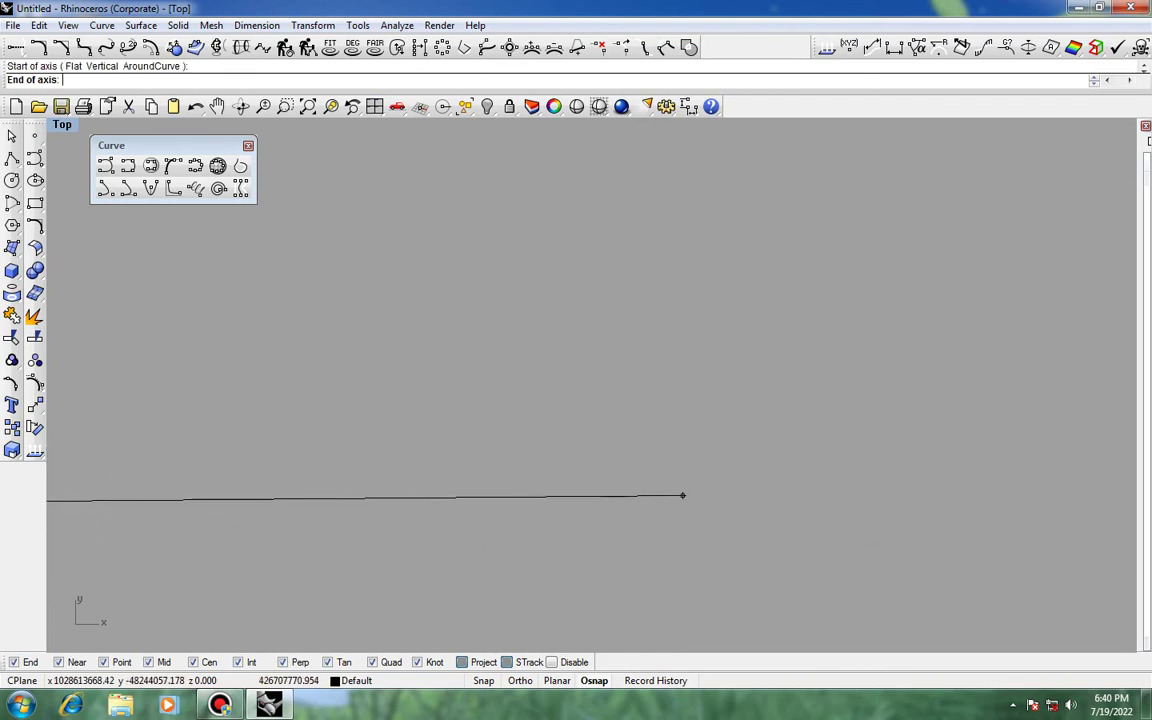
scroll(805, 470, down, 6)
scroll(806, 470, down, 1)
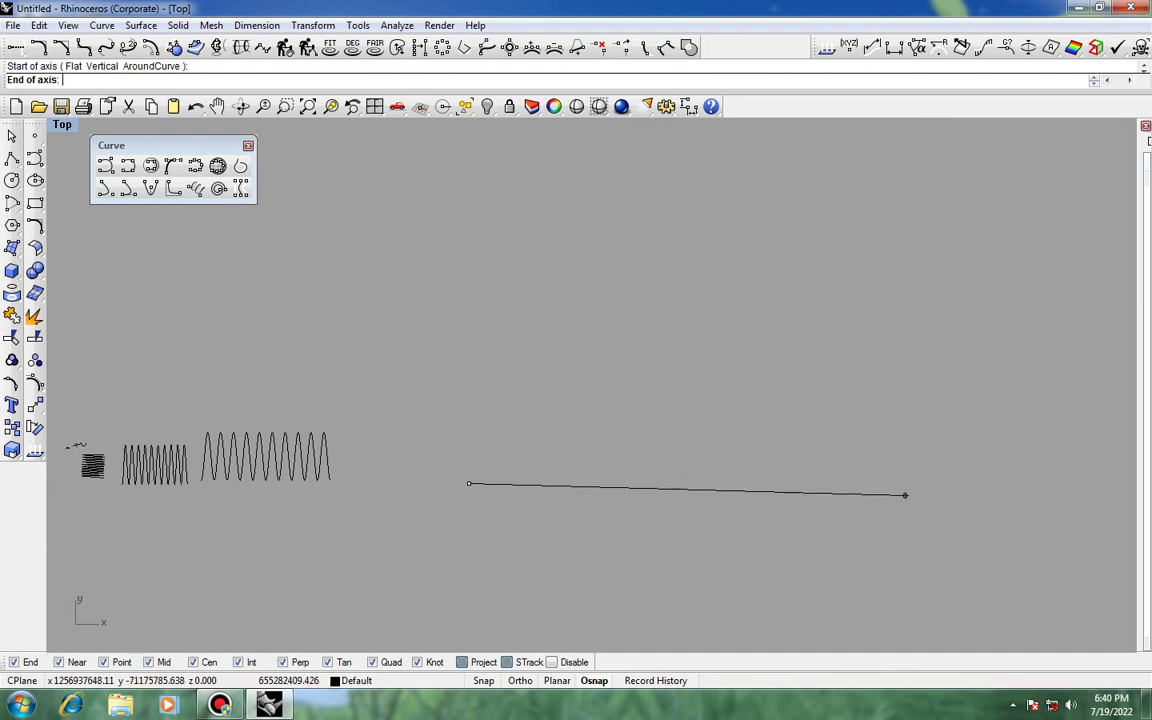
click(1021, 476)
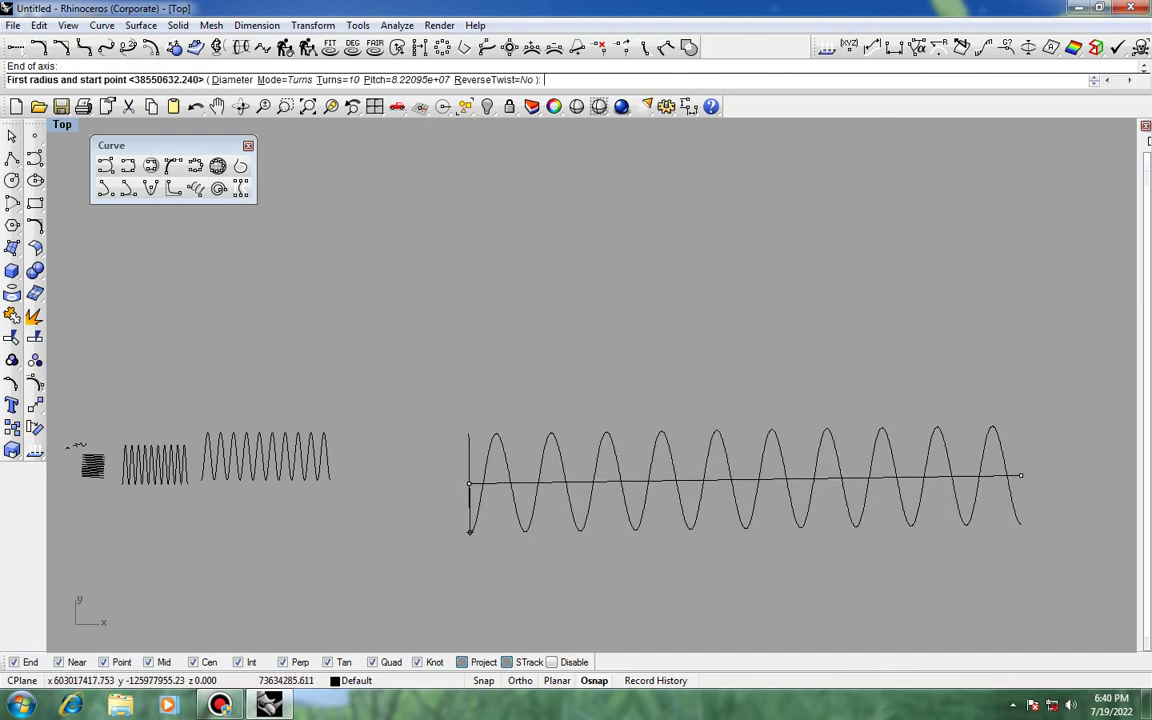
Step: Give the spiral a first radius of about 73.6 million units and a second radius of about 509 million units
click(469, 530)
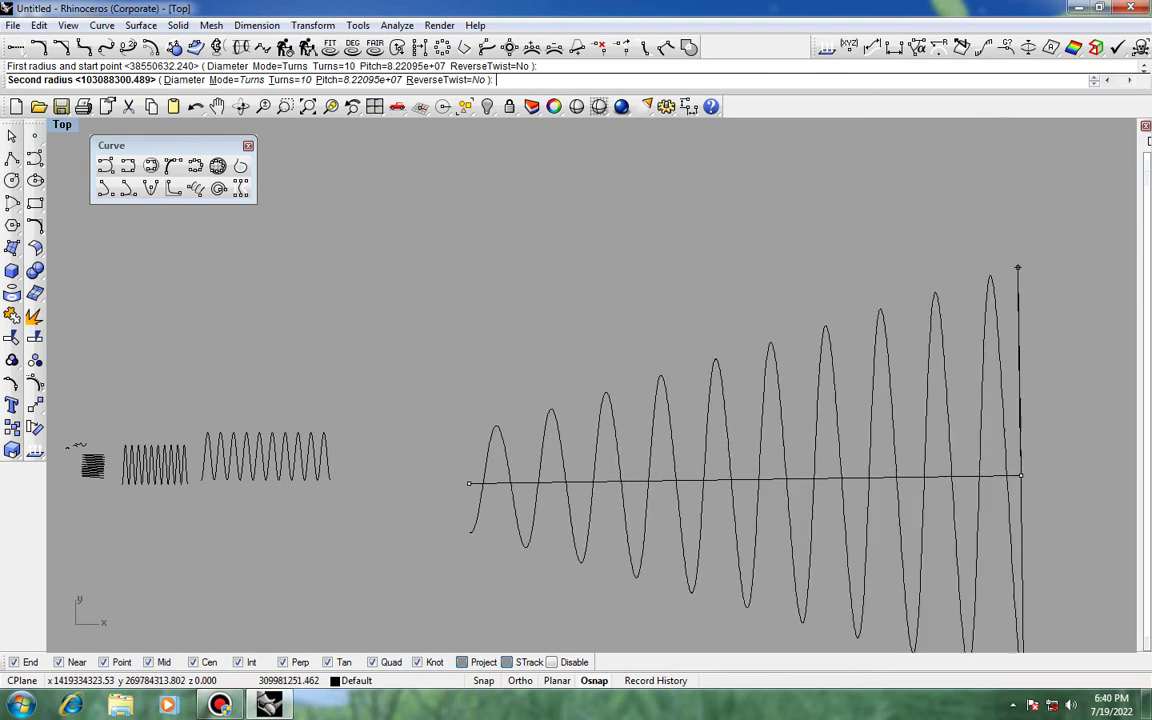
right_drag(1018, 267, 736, 268)
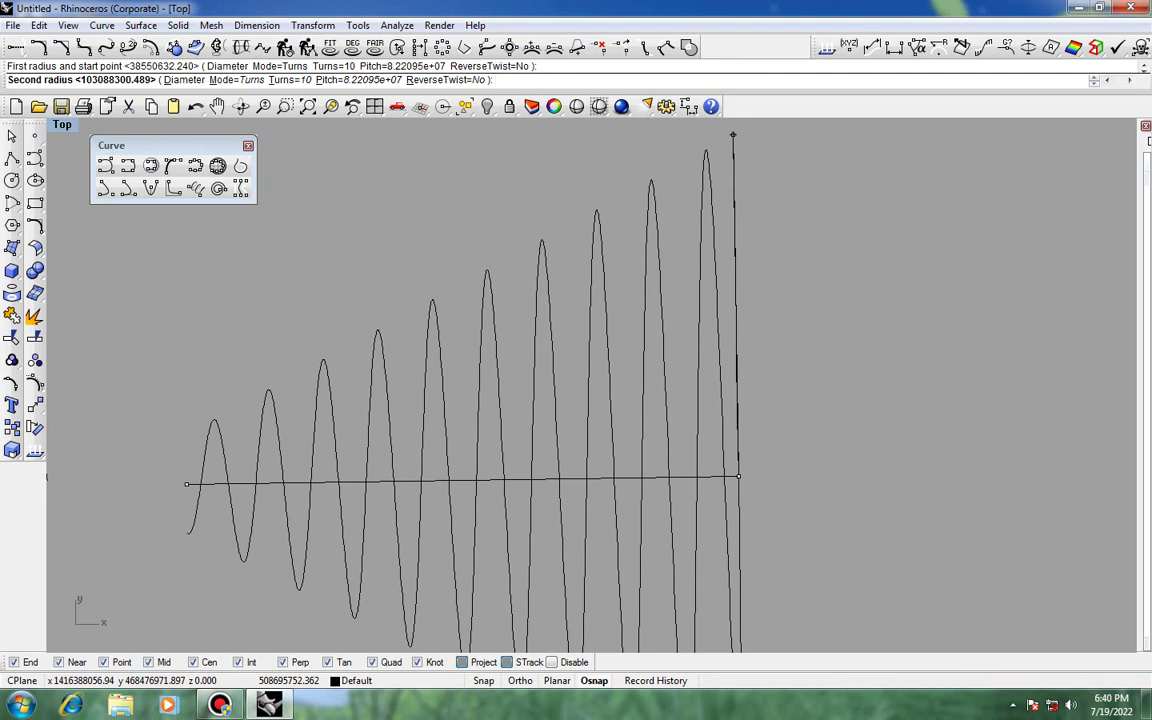
click(733, 134)
scroll(862, 216, down, 8)
right_drag(890, 212, 588, 261)
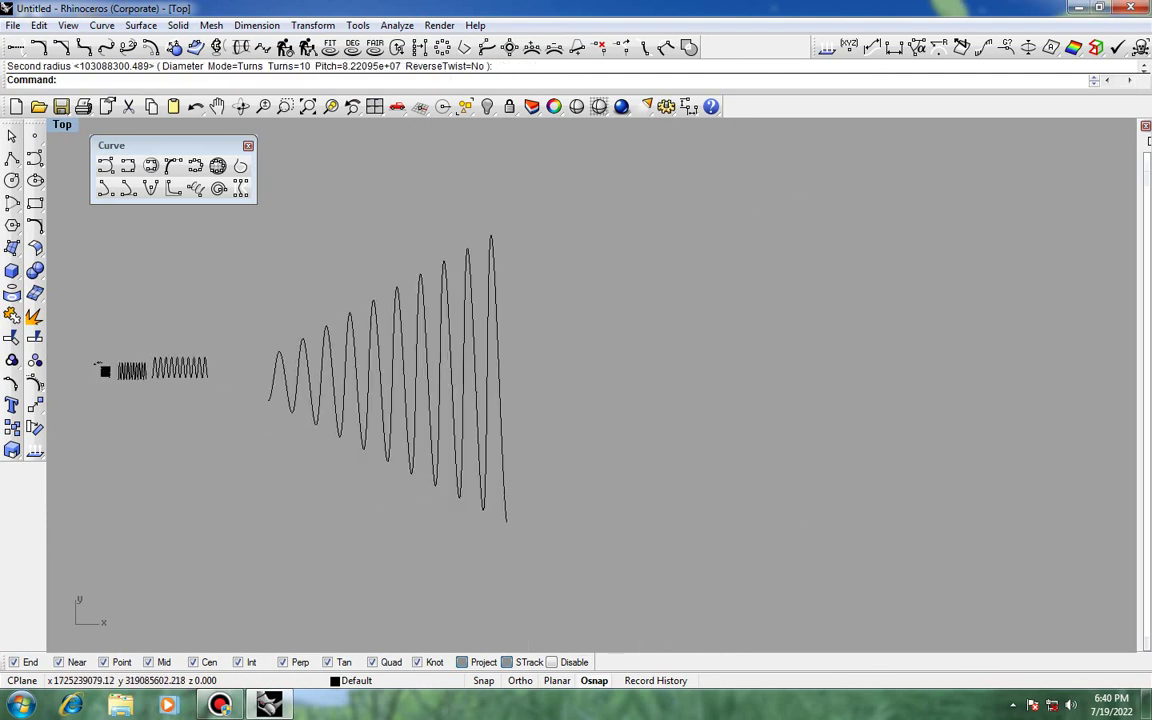
drag(193, 542, 188, 536)
scroll(358, 385, up, 8)
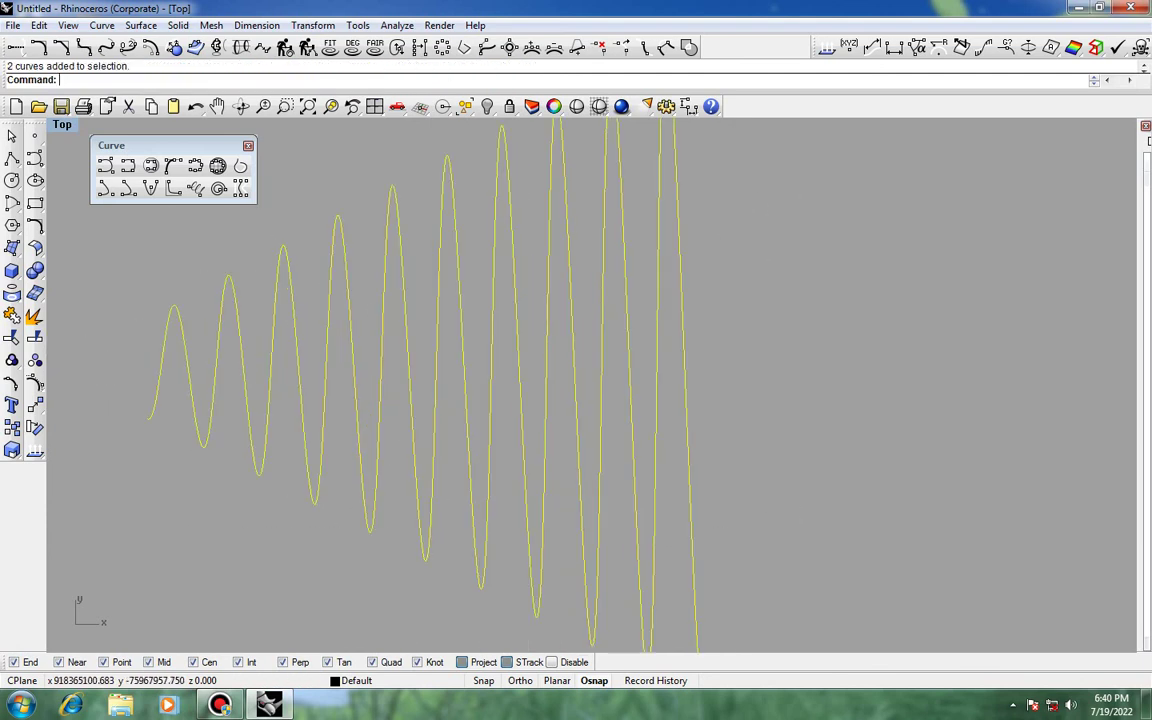
scroll(368, 385, down, 8)
right_drag(576, 341, 410, 374)
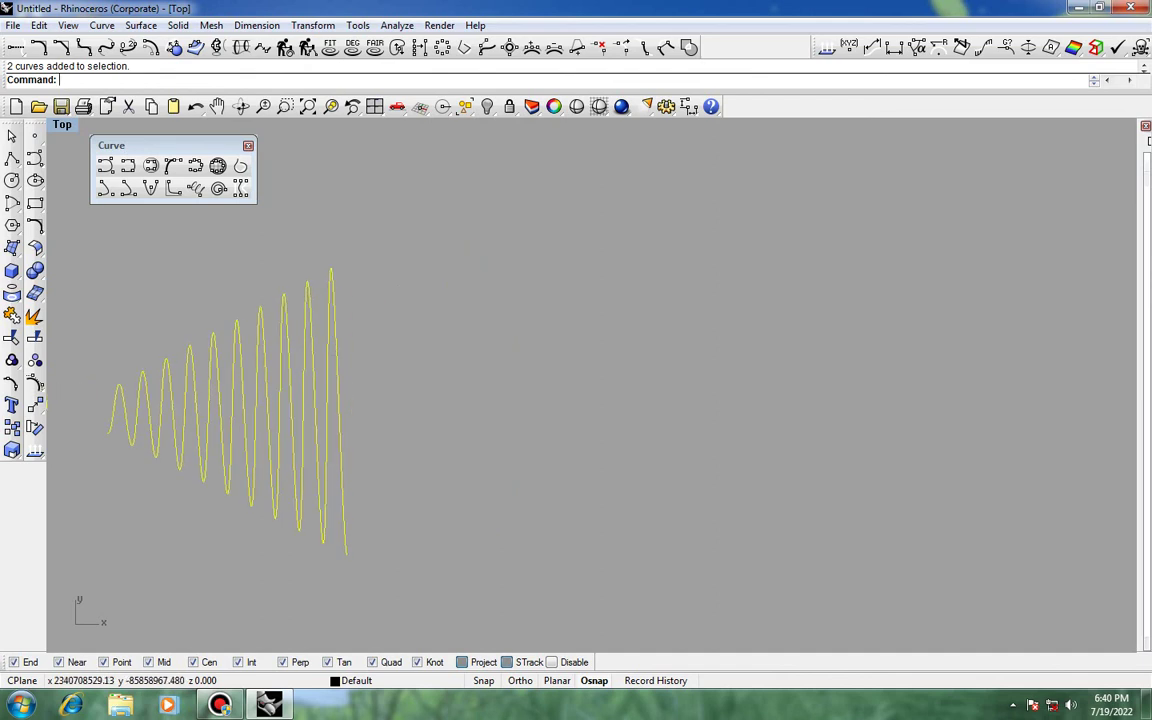
key(Escape)
Step: Start a larger 10-turn spiral right of the first, along a near-horizontal axis about 7.2 billion units long
right_click(611, 411)
click(510, 547)
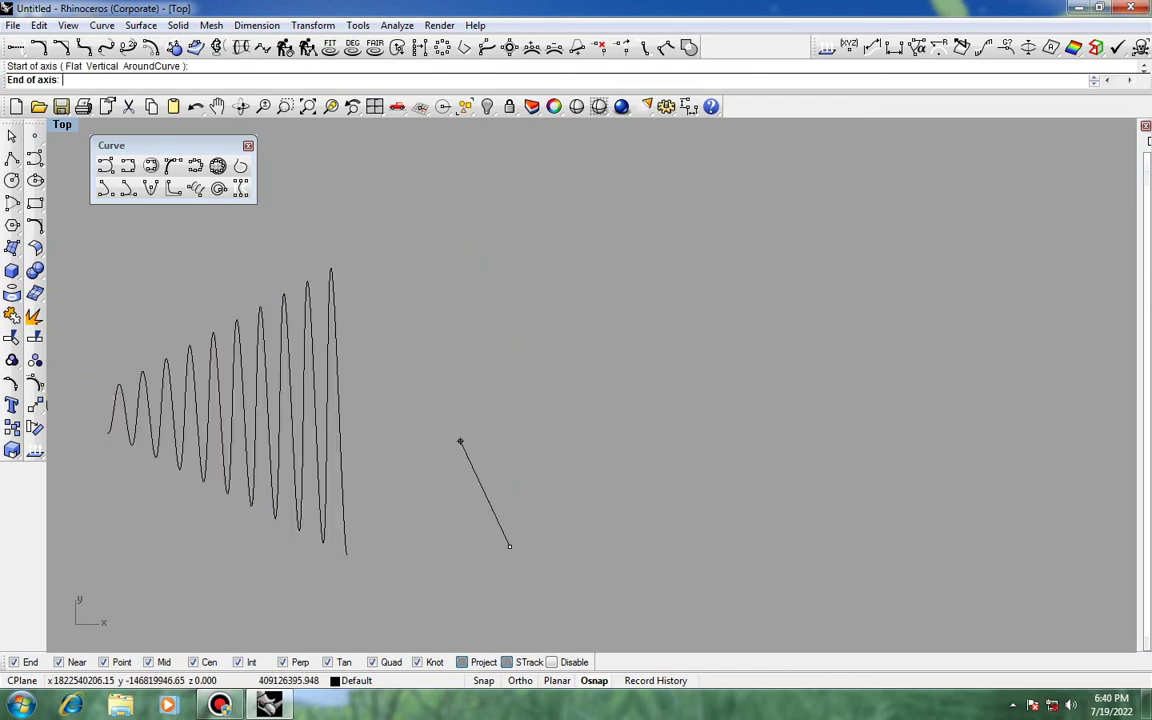
scroll(903, 495, down, 6)
right_drag(906, 494, 532, 438)
right_drag(597, 468, 298, 432)
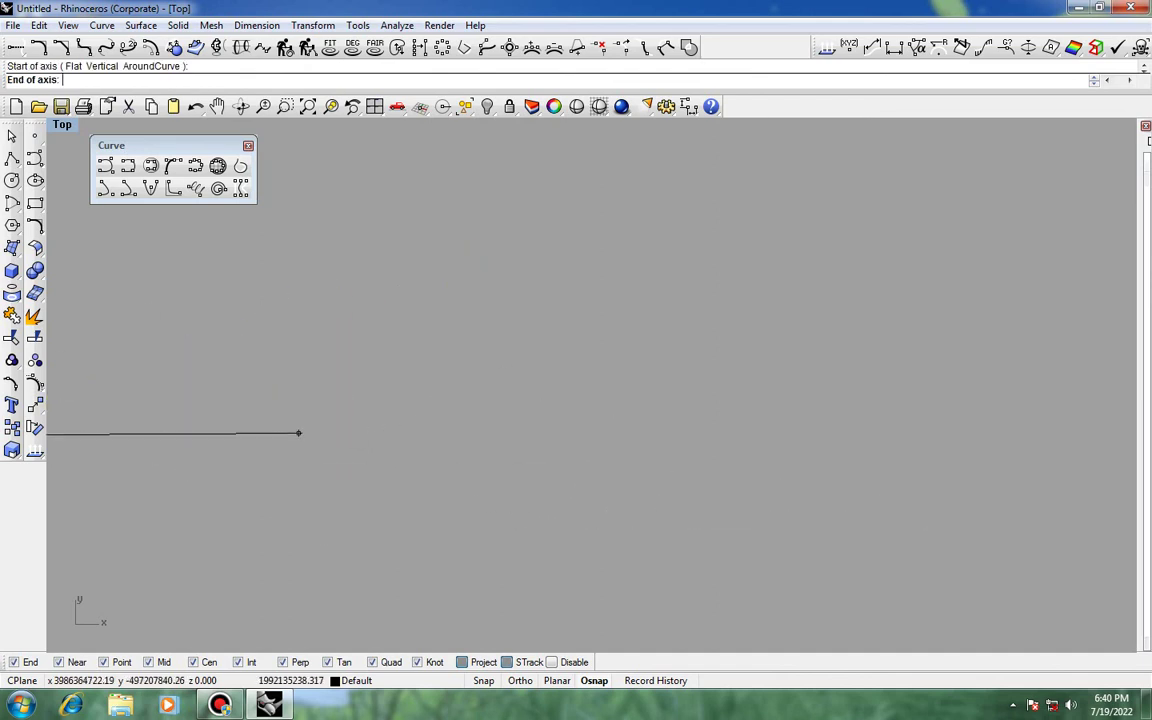
click(1101, 424)
Step: Give the larger spiral a first radius of about 1.46 billion units and a second radius of about 7 billion units
scroll(928, 448, down, 4)
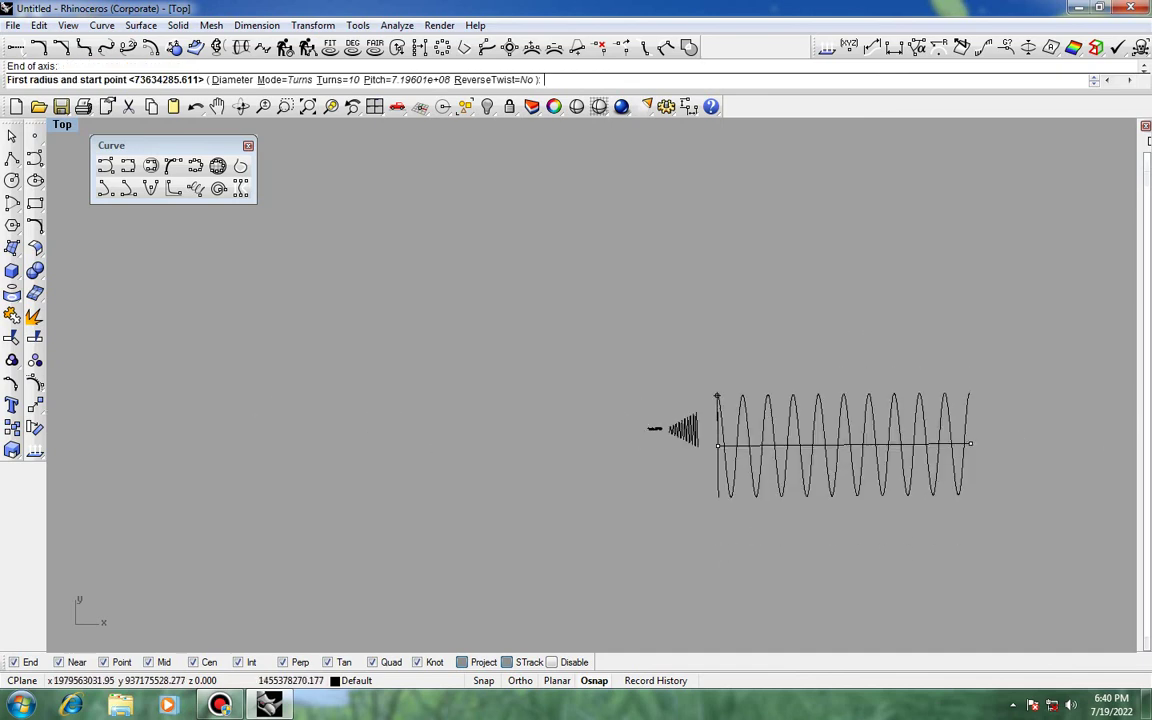
click(717, 394)
right_drag(968, 252, 490, 251)
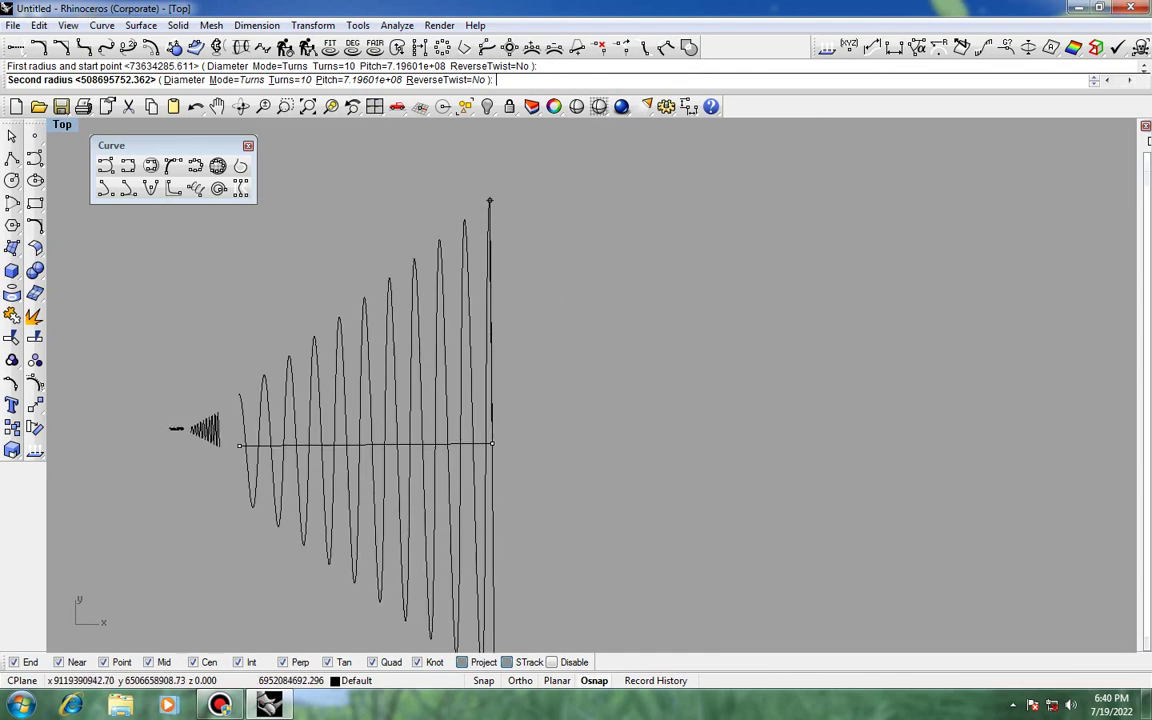
click(489, 189)
scroll(720, 201, down, 10)
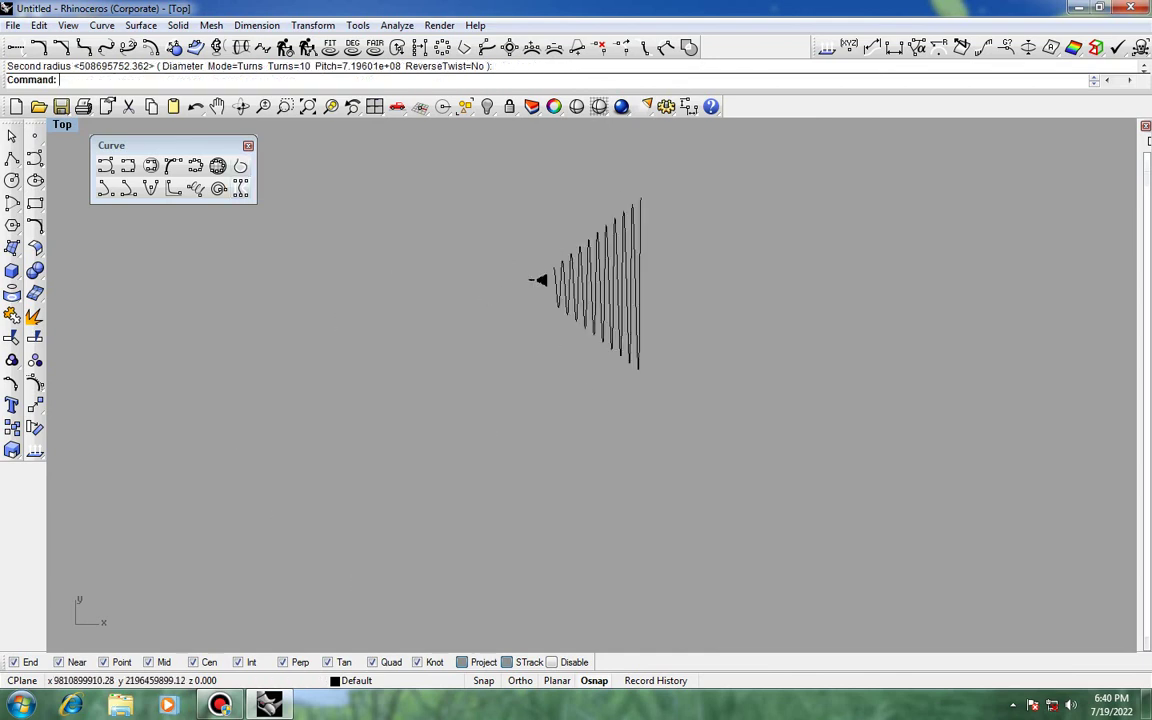
scroll(629, 261, up, 3)
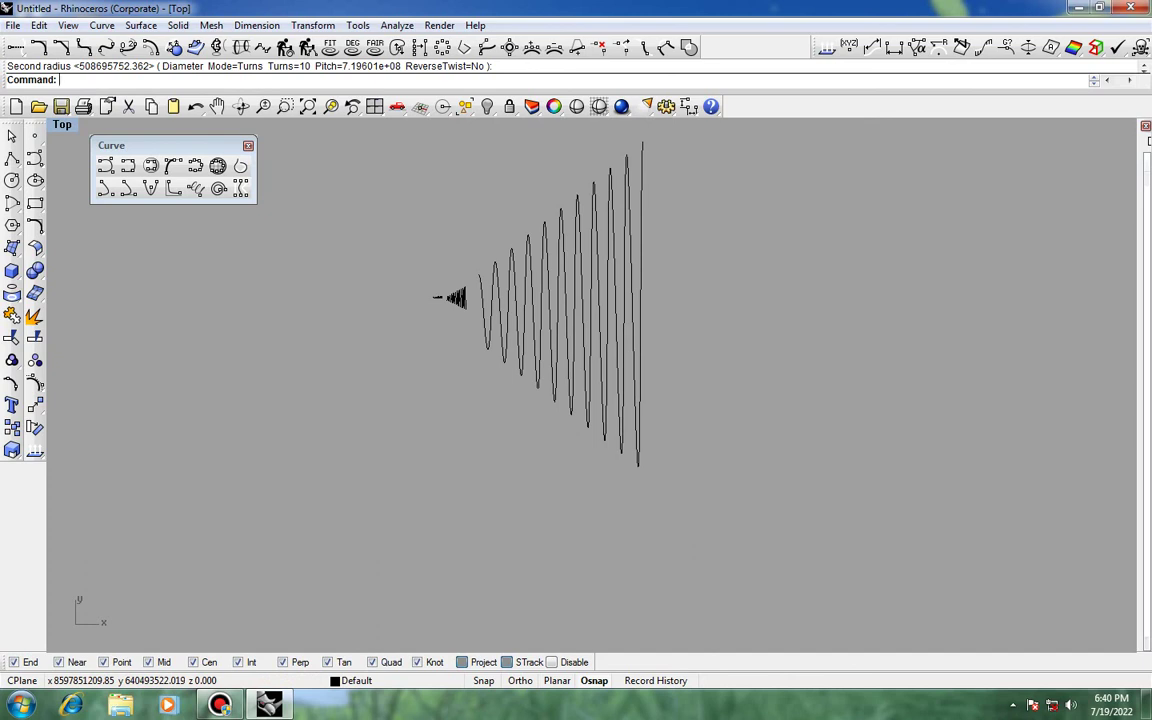